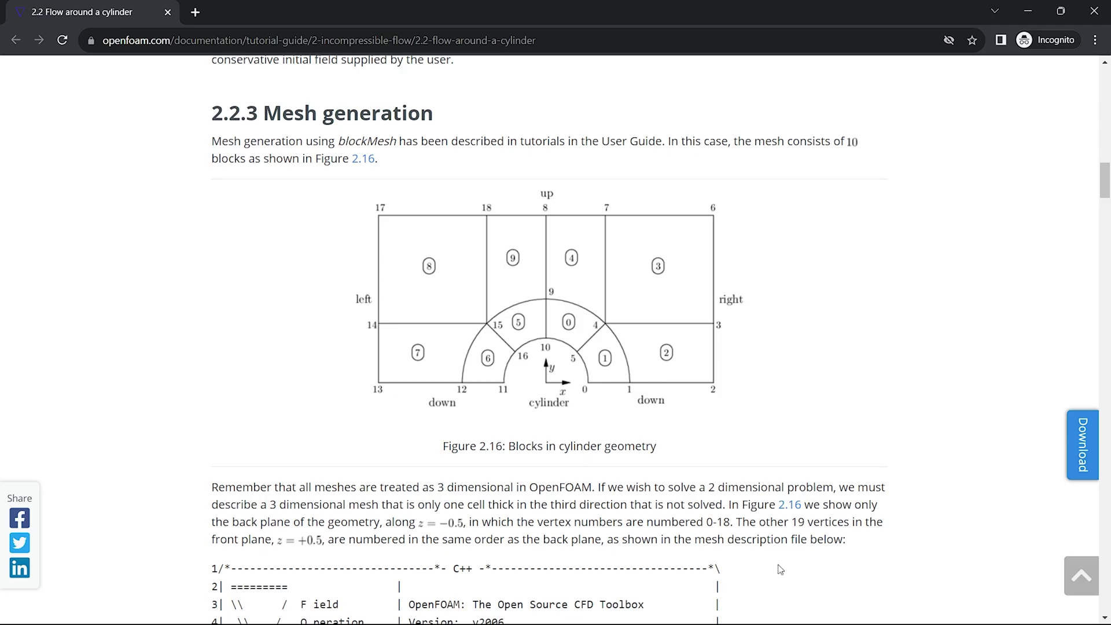
Step: Create a new part and begin Sketch1 on the Front Plane, glancing at the OpenFOAM reference
{"action": "left_click", "coordinate": [667, 608]}
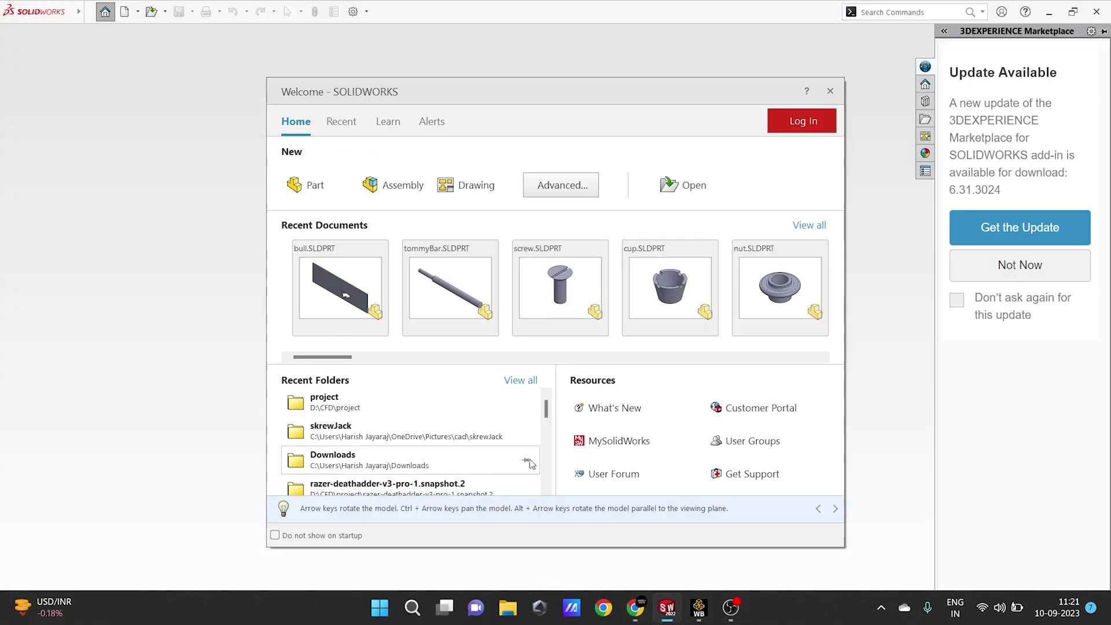
{"action": "left_click", "coordinate": [319, 194]}
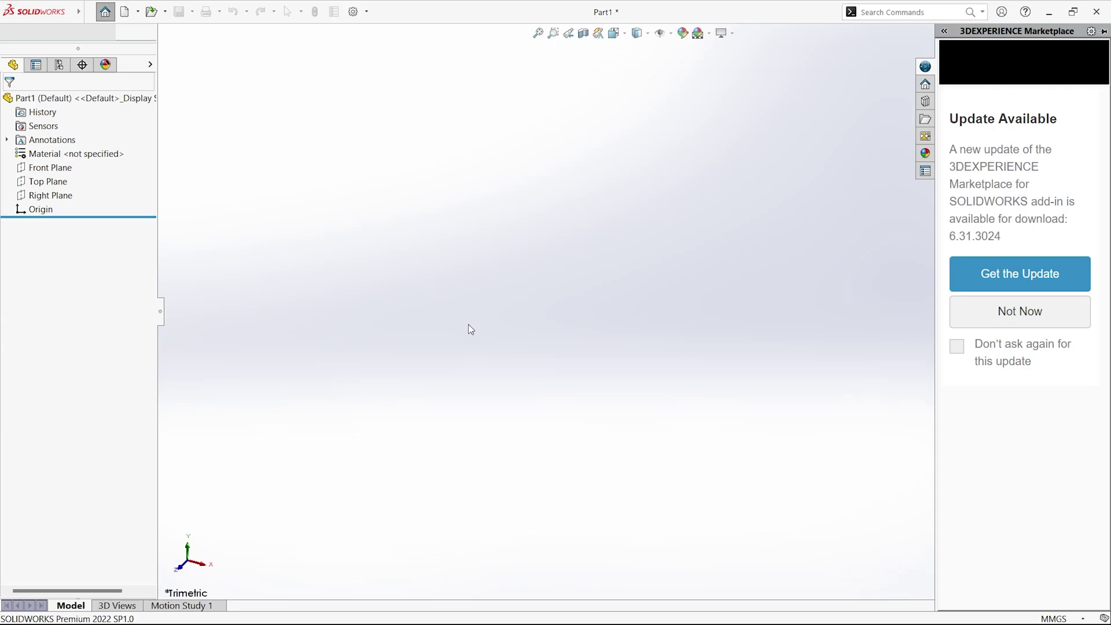
{"action": "left_click", "coordinate": [50, 215]}
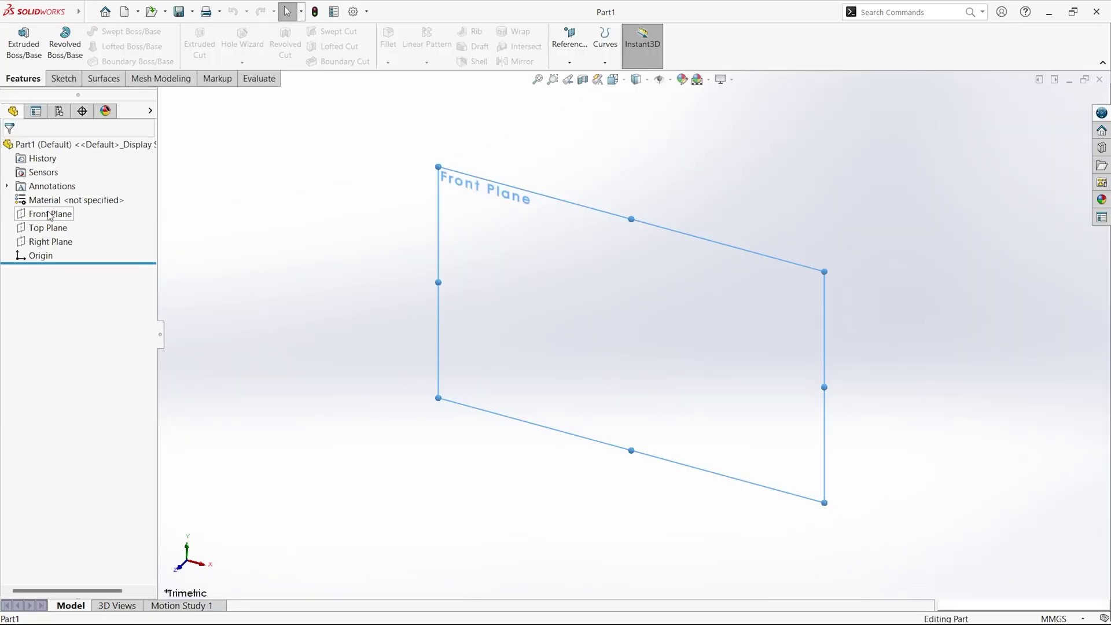
{"action": "left_click", "coordinate": [58, 193]}
{"action": "key", "text": "alt+Tab"}
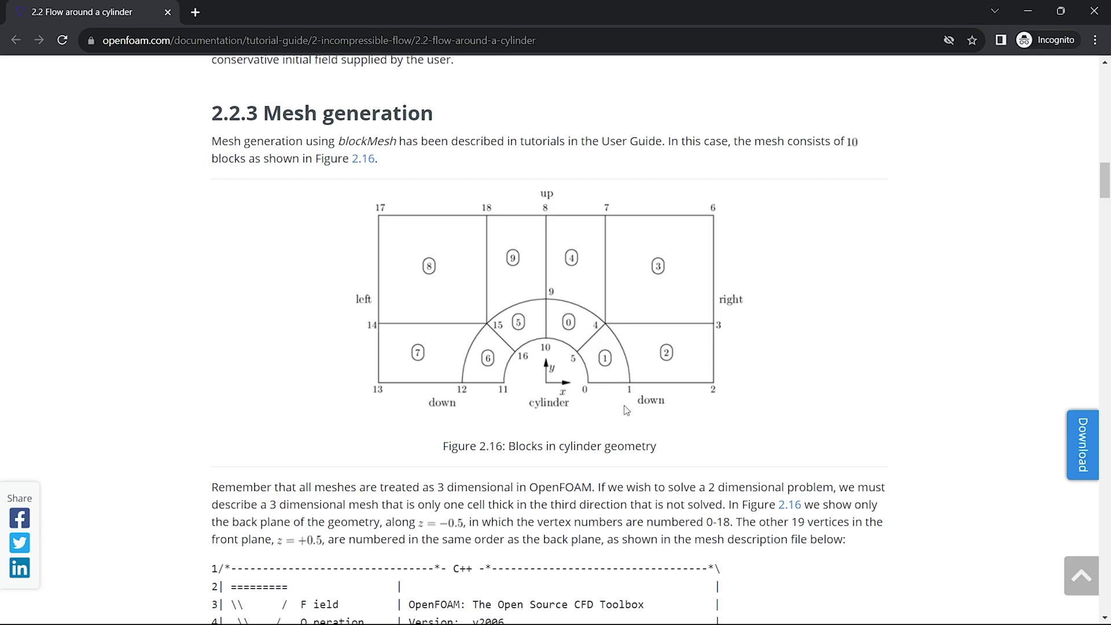
{"action": "key", "text": "alt+Tab"}
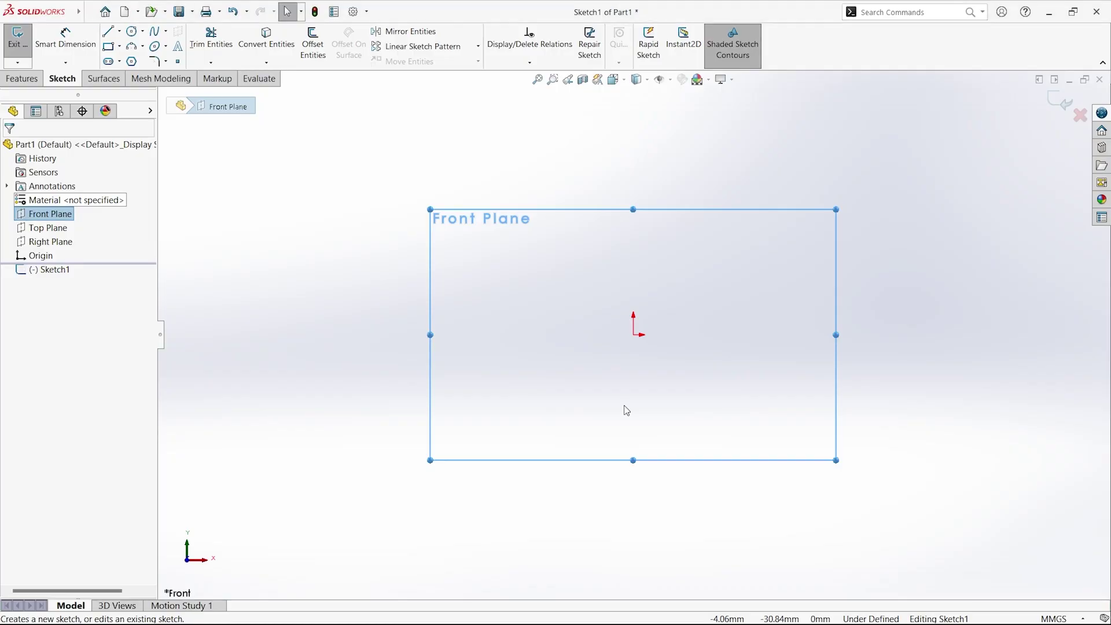
Step: Draw two horizontal centerline halves meeting at the origin and make them equal
{"action": "left_click", "coordinate": [119, 32]}
{"action": "left_click", "coordinate": [136, 60]}
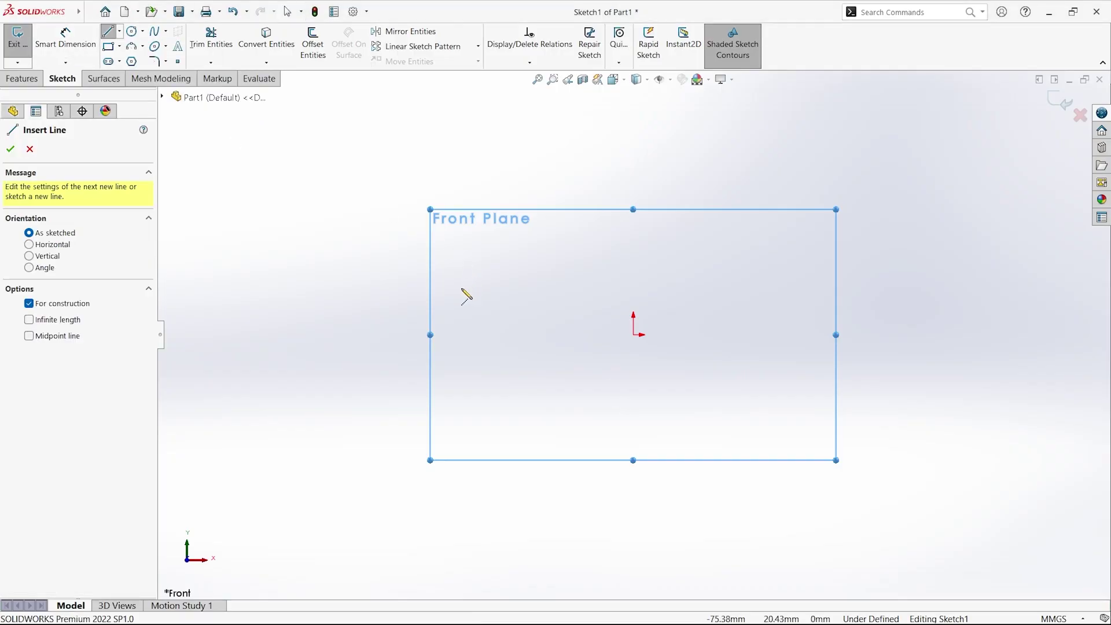
{"action": "left_click", "coordinate": [483, 335]}
{"action": "left_click", "coordinate": [633, 335]}
{"action": "left_click", "coordinate": [774, 334]}
{"action": "key", "text": "Escape"}
{"action": "left_click", "coordinate": [655, 334]}
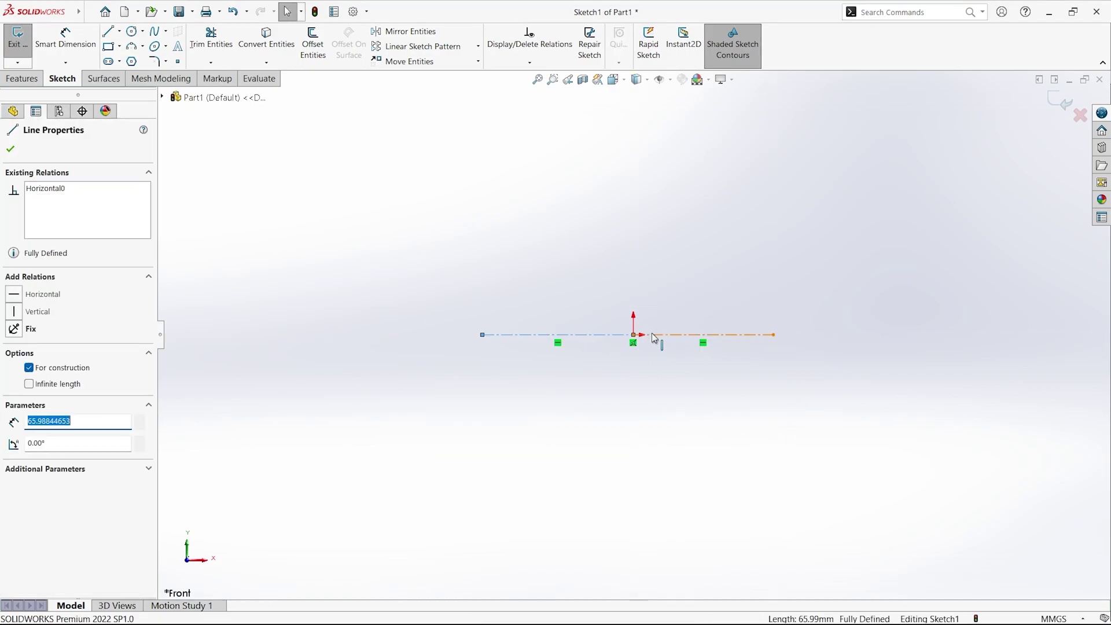
{"action": "left_click", "coordinate": [555, 335], "text": "ctrl"}
{"action": "left_click", "coordinate": [35, 440]}
{"action": "left_click", "coordinate": [10, 149]}
Step: Dimension the full centerline length to 100 mm
{"action": "left_click", "coordinate": [64, 38]}
{"action": "left_click", "coordinate": [482, 335]}
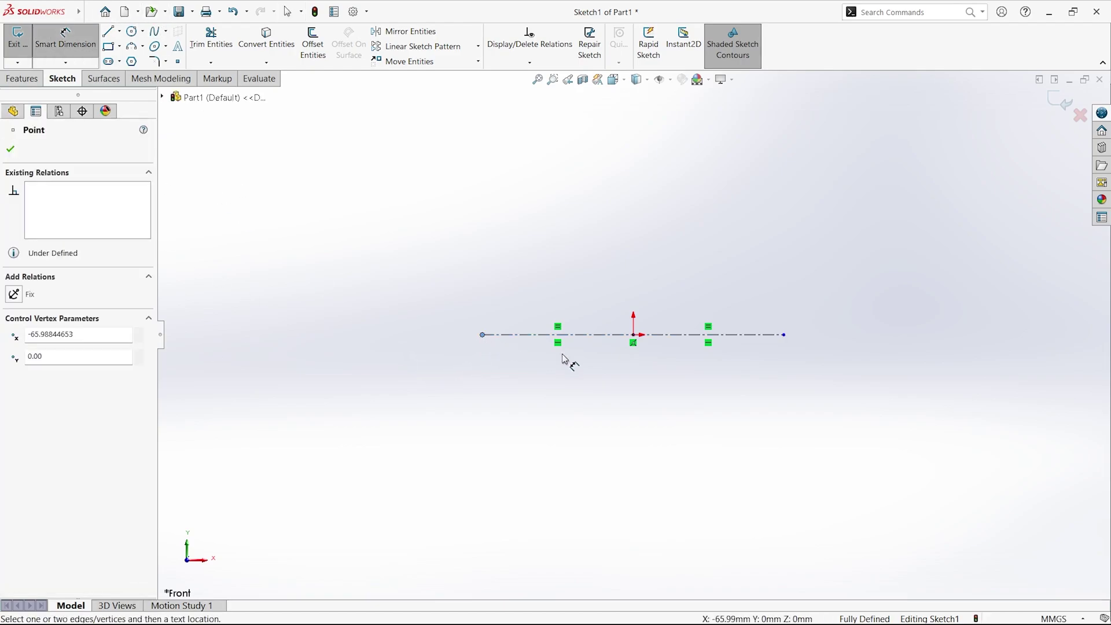
{"action": "left_click", "coordinate": [785, 336]}
{"action": "left_click", "coordinate": [633, 395]}
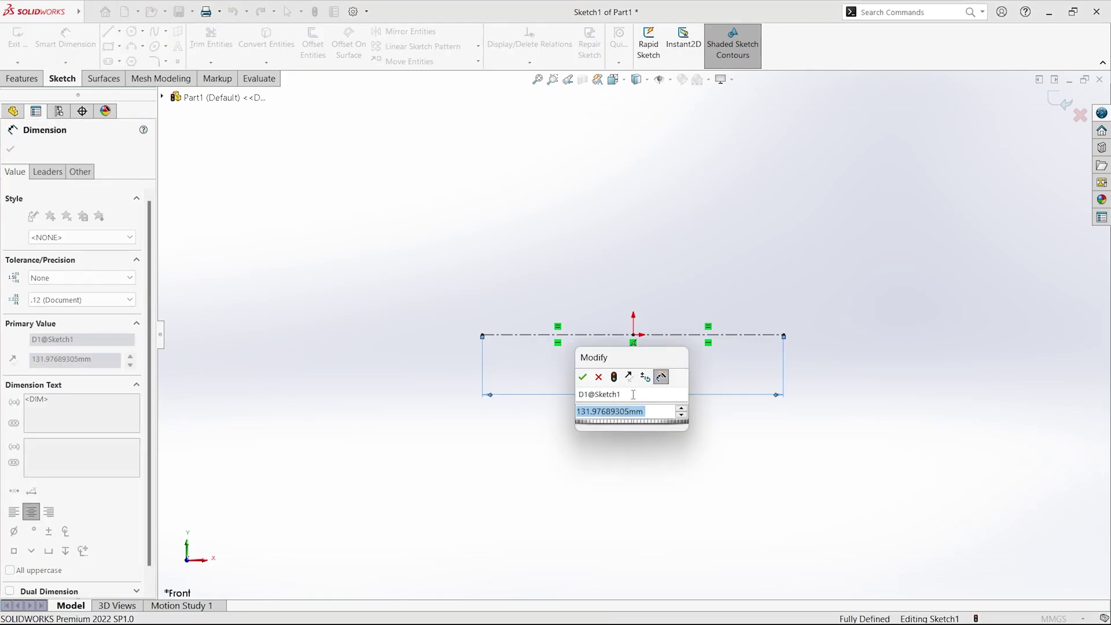
{"action": "type", "text": "100"}
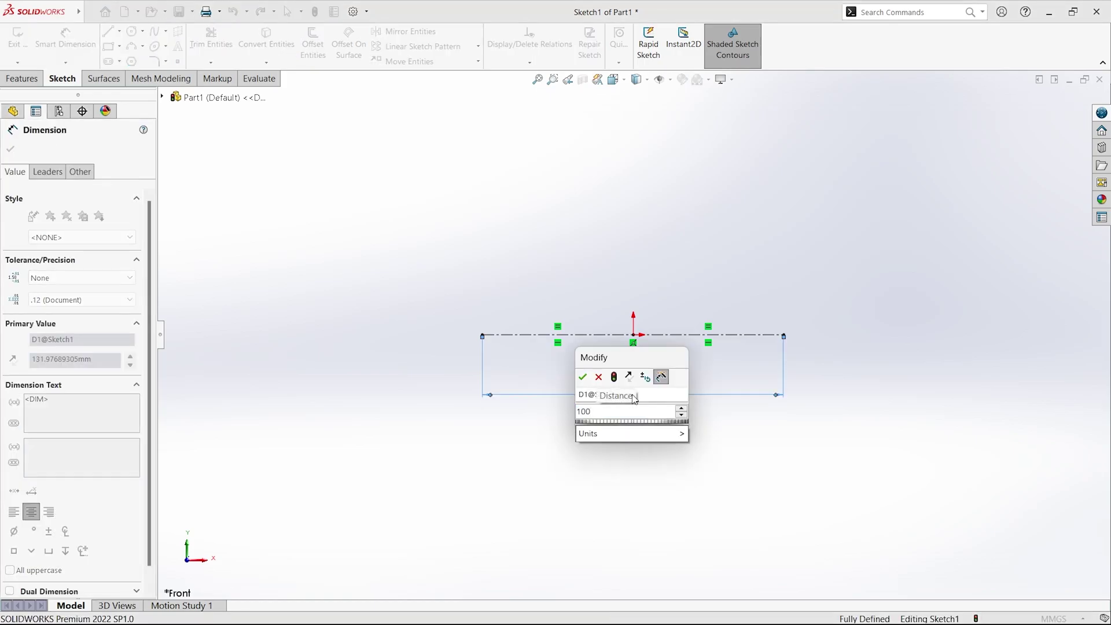
{"action": "key", "text": "Return"}
{"action": "left_click", "coordinate": [269, 276]}
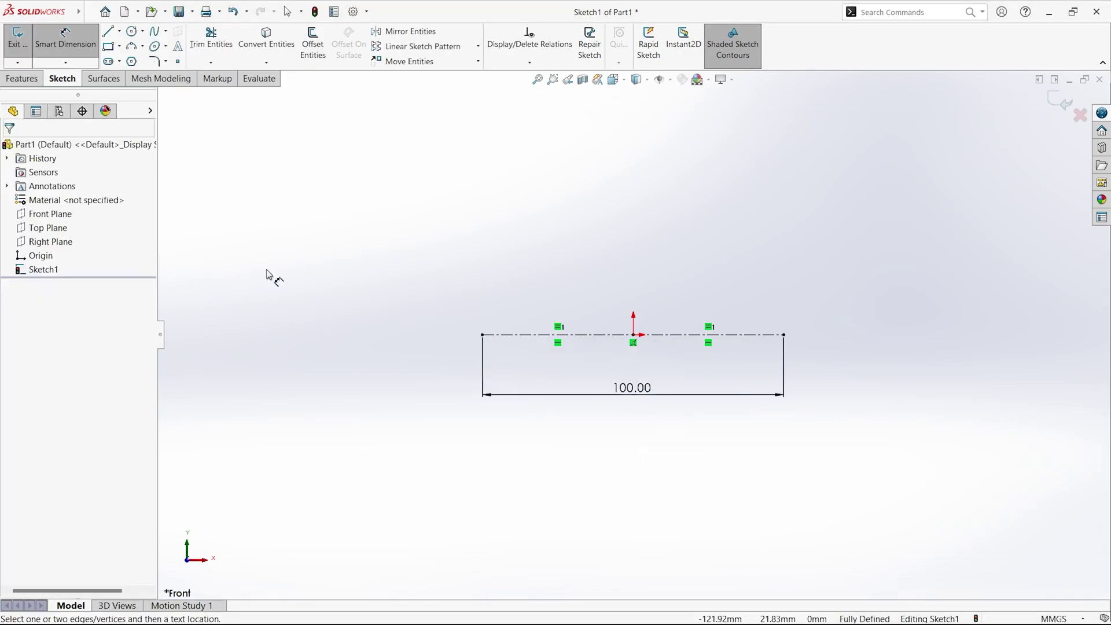
Step: After checking the OpenFOAM figure, draw two origin-centred circles, radii about 22.4 and 33.75 mm
{"action": "left_click", "coordinate": [108, 32]}
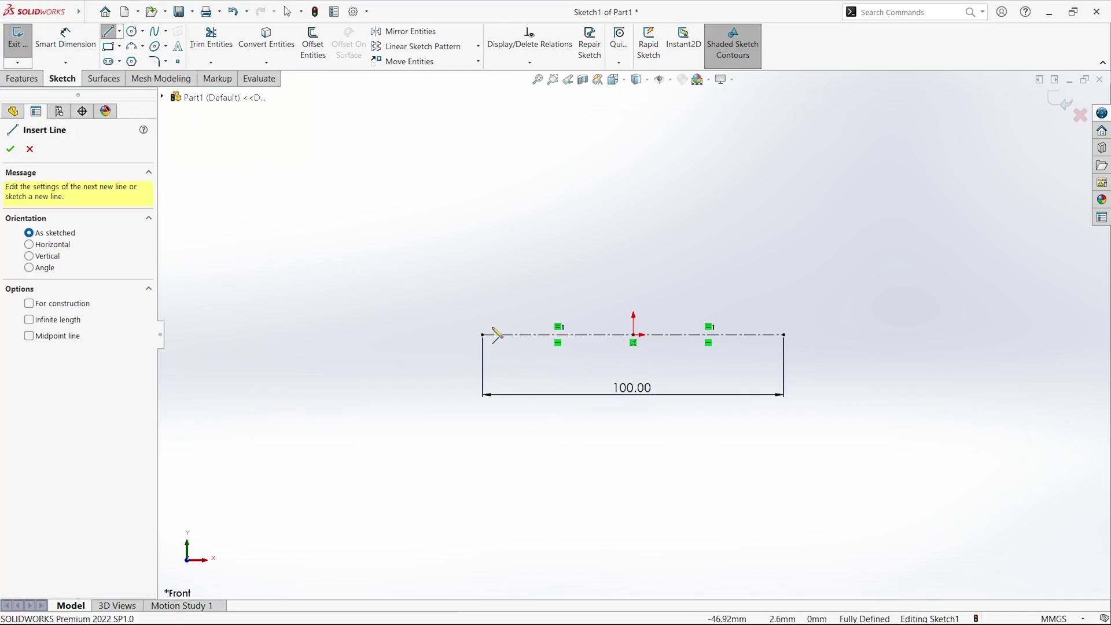
{"action": "key", "text": "alt+Tab"}
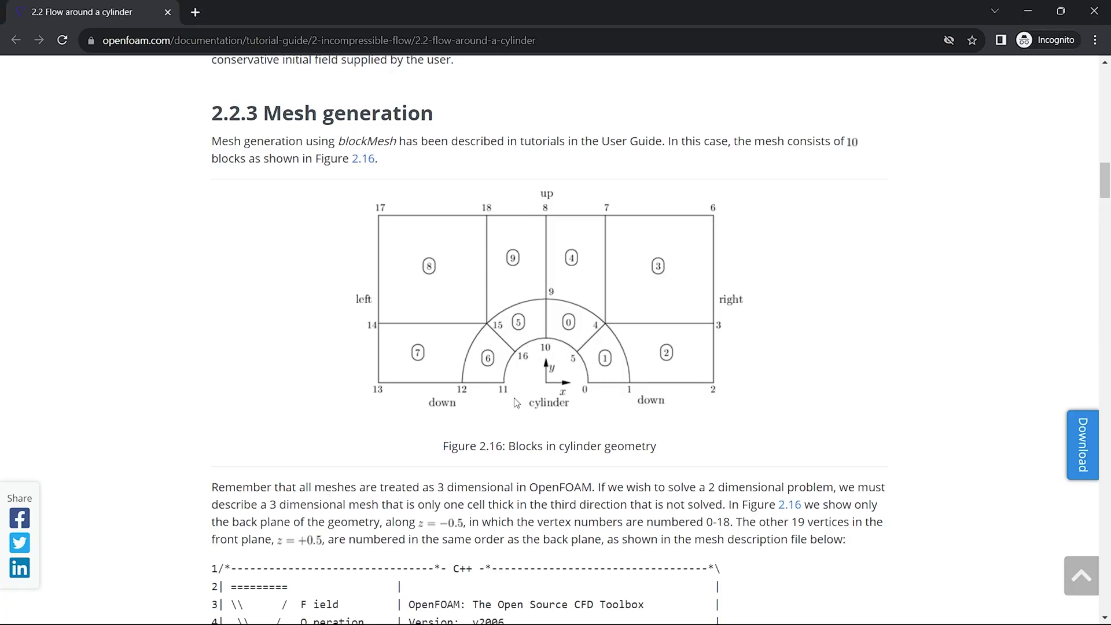
{"action": "key", "text": "alt+Tab"}
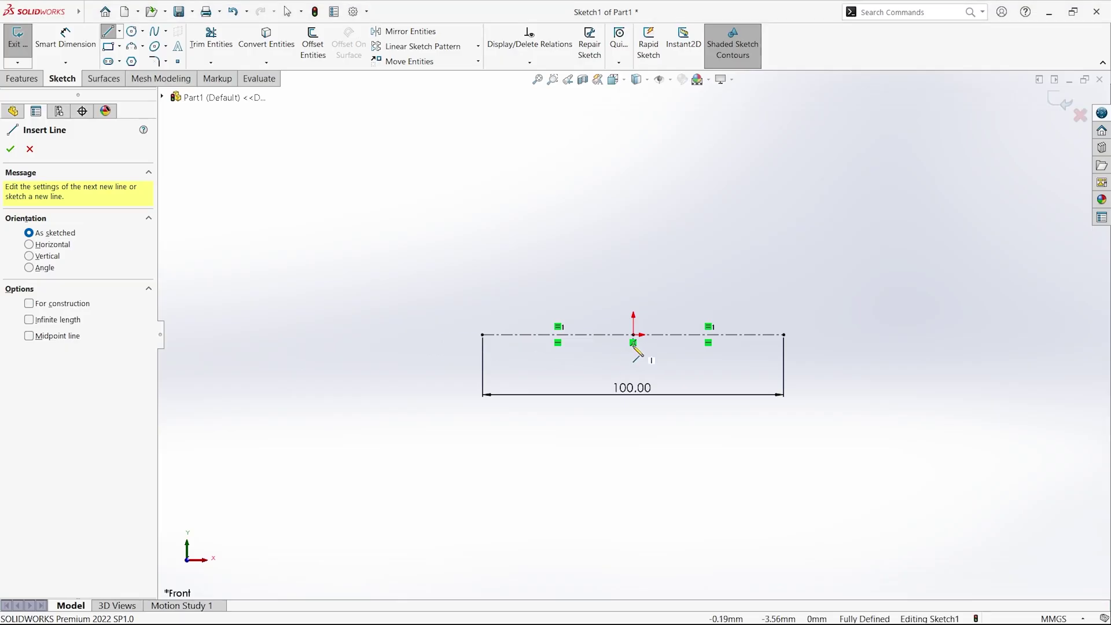
{"action": "key", "text": "c"}
{"action": "left_click", "coordinate": [634, 335]}
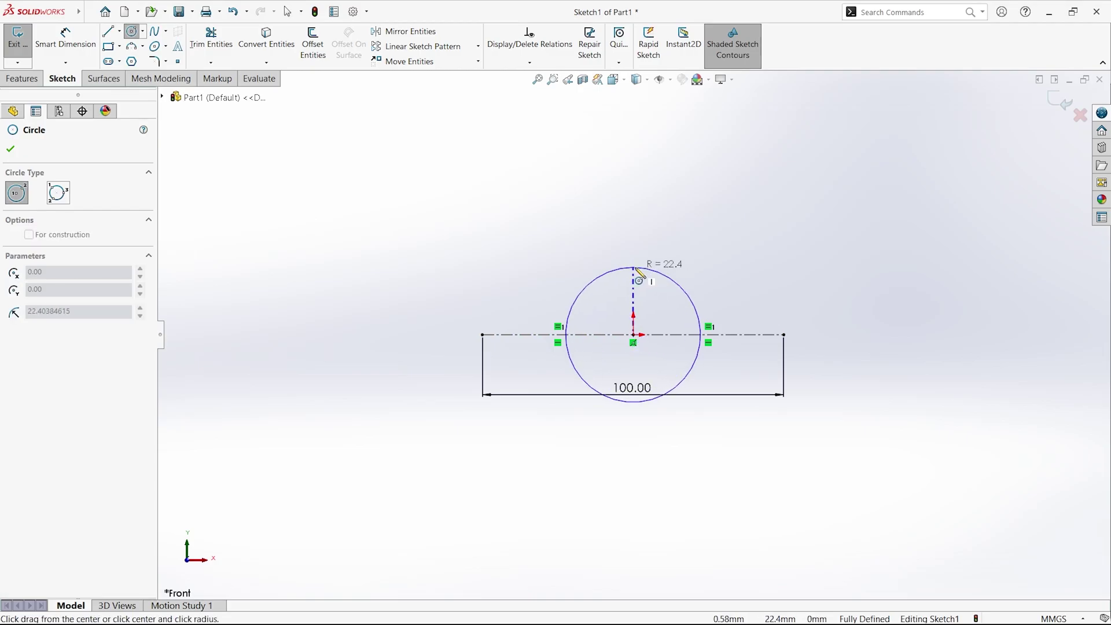
{"action": "left_click", "coordinate": [635, 269]}
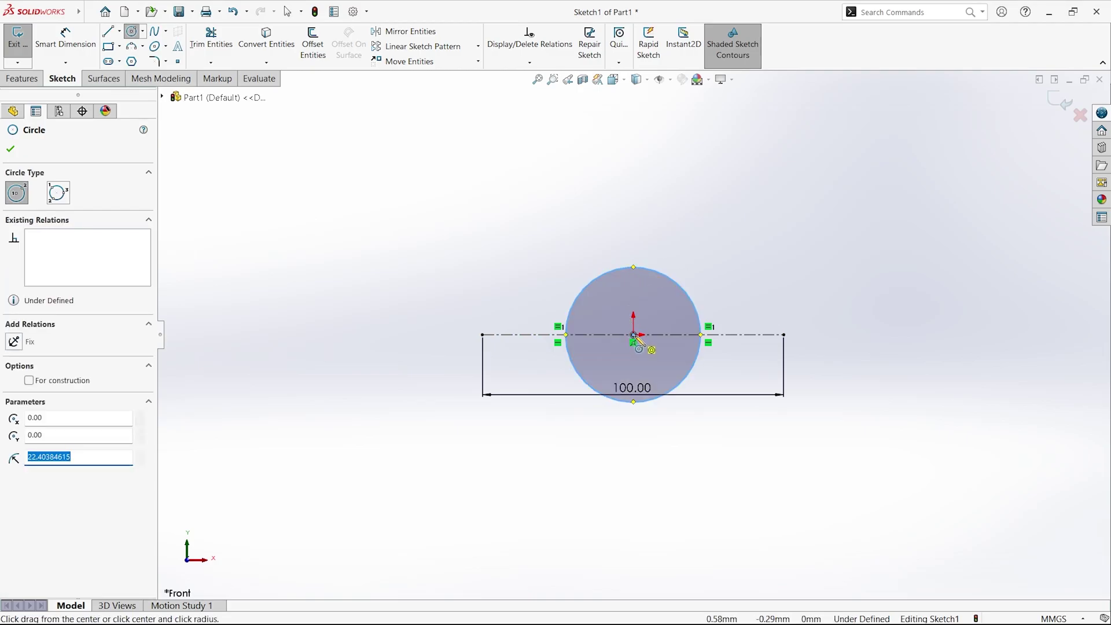
{"action": "left_click", "coordinate": [634, 336]}
{"action": "left_click", "coordinate": [636, 235]}
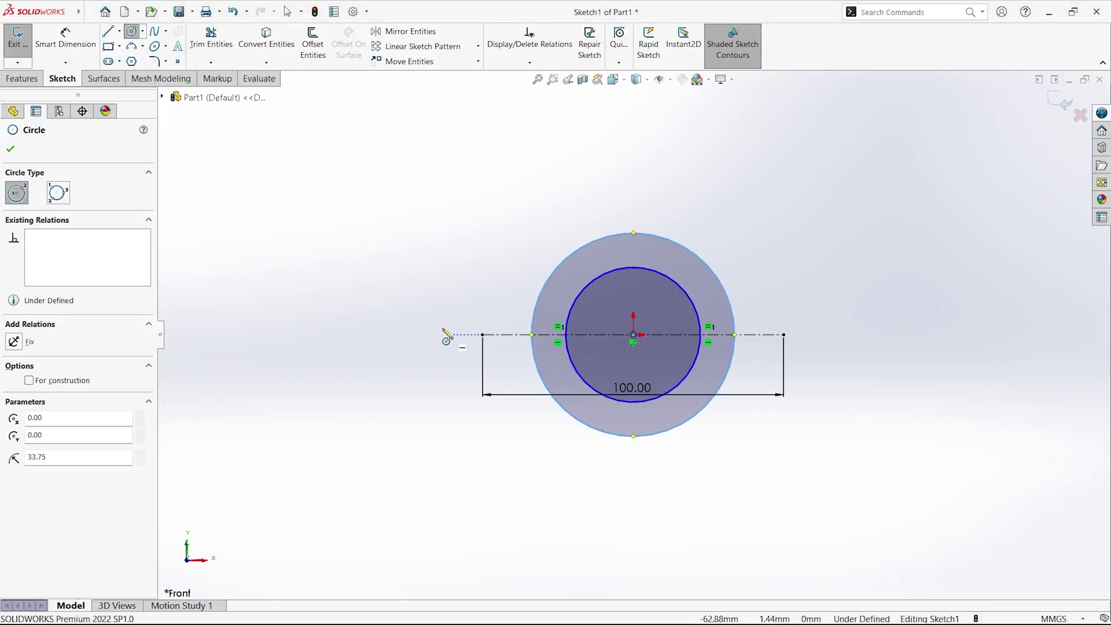
Step: Draw a three-point rectangle on the 100 mm centerline and trim away the circles' lower halves
{"action": "left_click", "coordinate": [108, 46]}
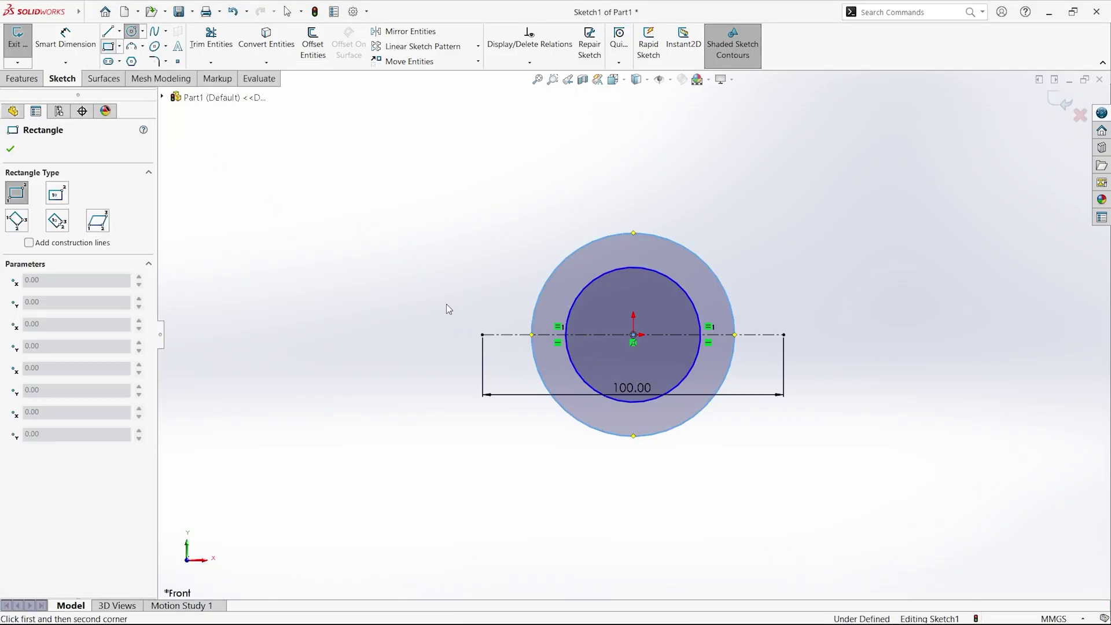
{"action": "left_click", "coordinate": [119, 46]}
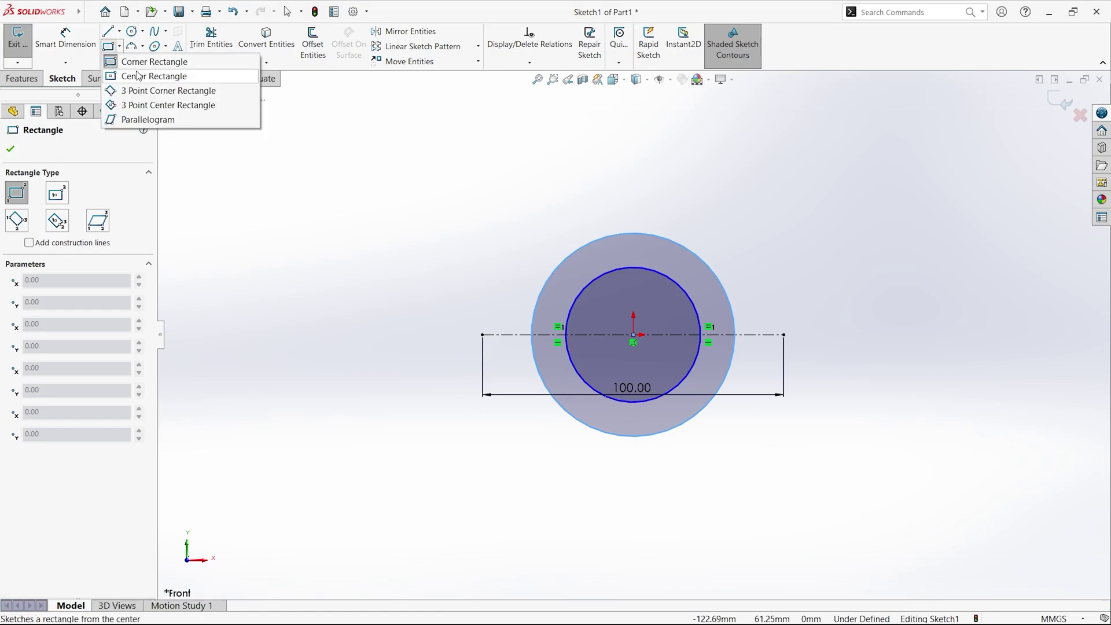
{"action": "left_click", "coordinate": [151, 91]}
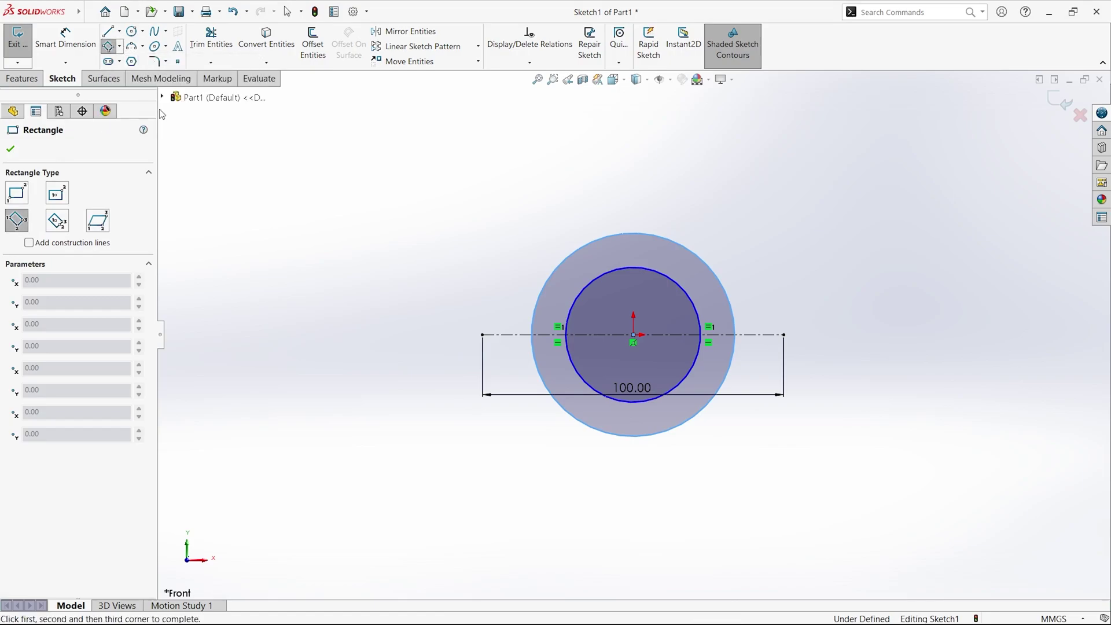
{"action": "left_click", "coordinate": [483, 335]}
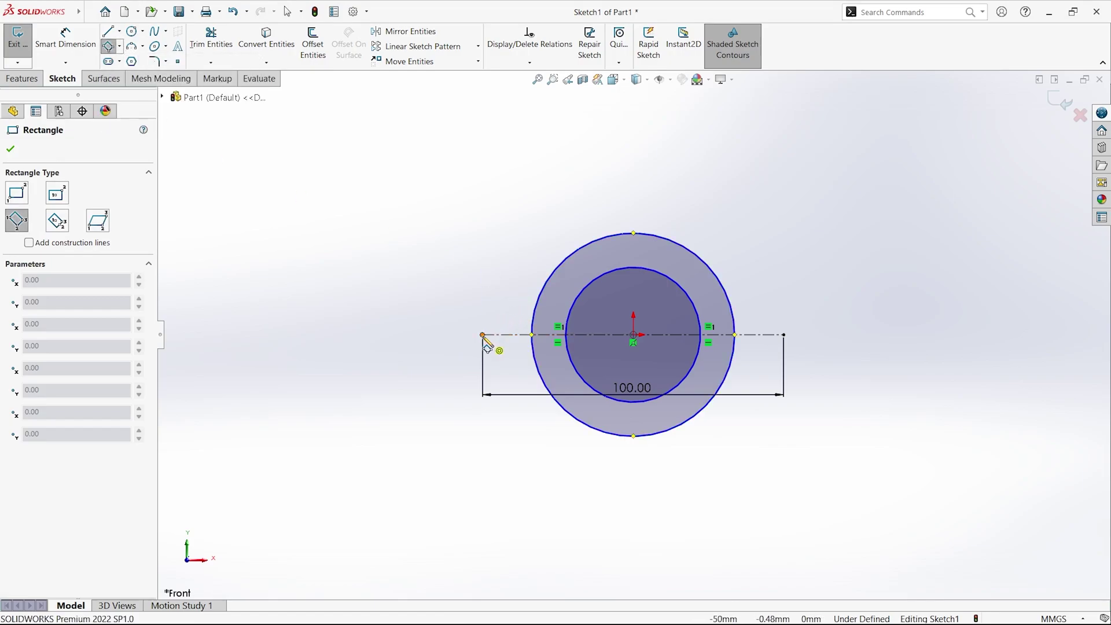
{"action": "left_click", "coordinate": [784, 335]}
{"action": "left_click", "coordinate": [786, 152]}
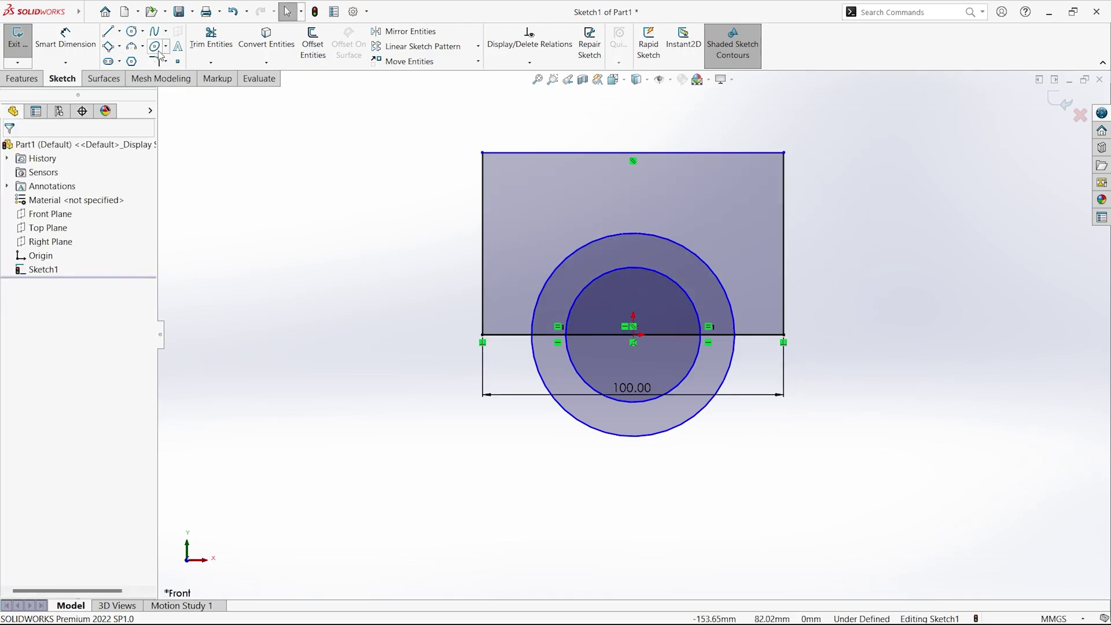
{"action": "left_click", "coordinate": [212, 40]}
{"action": "mouse_move", "coordinate": [549, 482]}
{"action": "left_mouse_down"}
{"action": "mouse_move", "coordinate": [606, 404]}
{"action": "mouse_move", "coordinate": [614, 327]}
{"action": "mouse_move", "coordinate": [657, 357]}
{"action": "mouse_move", "coordinate": [671, 327]}
{"action": "left_mouse_up"}
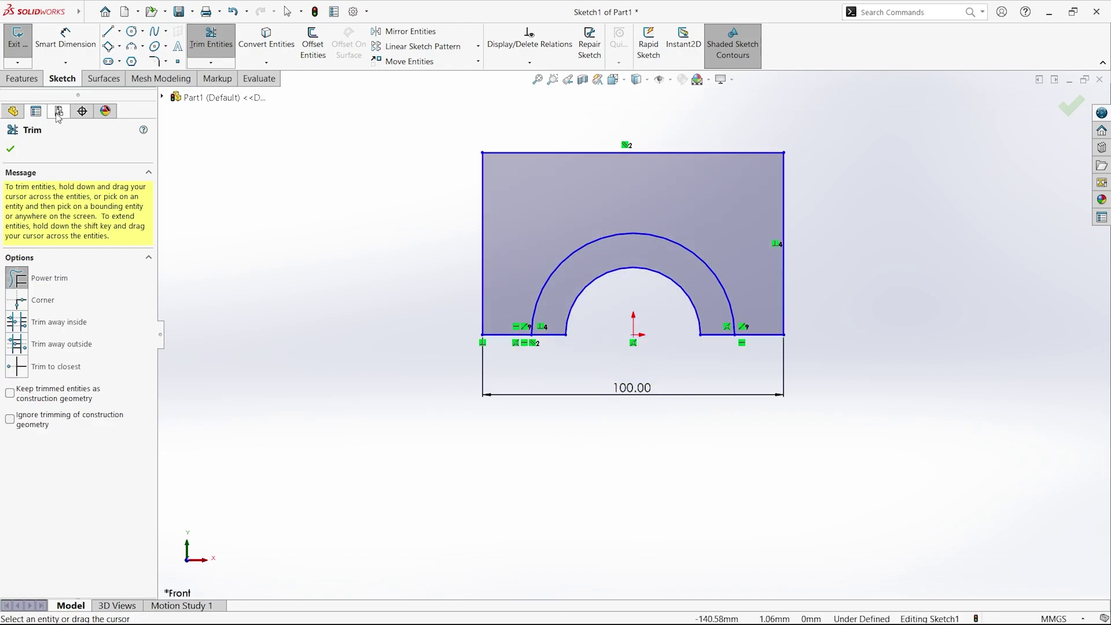
Step: Dimension the inner arc to R15 and the outer arc to R30
{"action": "left_click", "coordinate": [74, 43]}
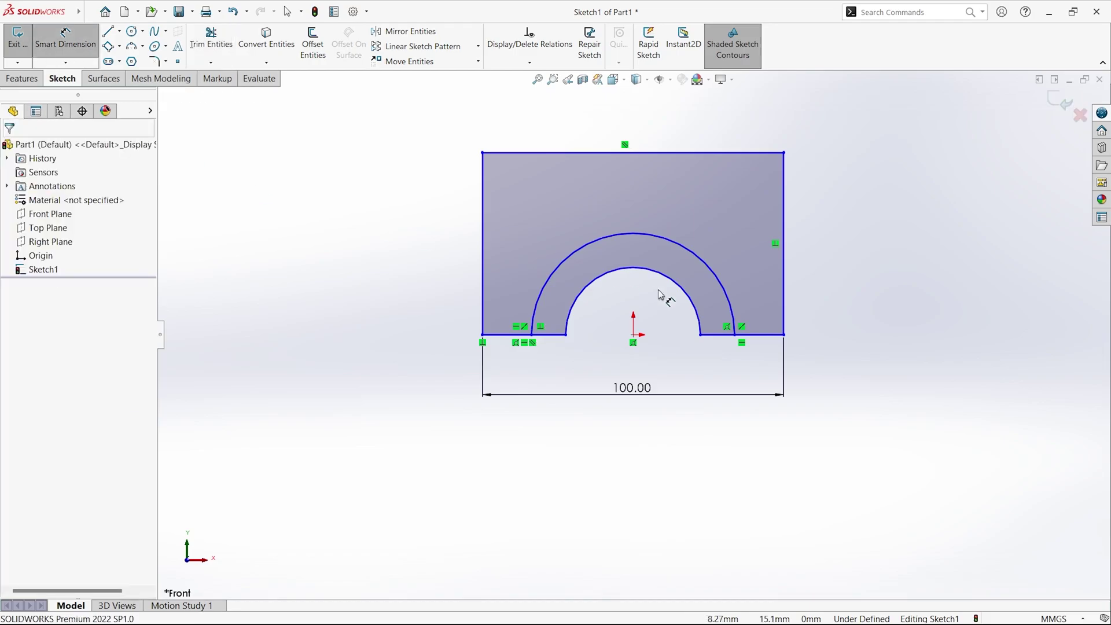
{"action": "left_click", "coordinate": [694, 299]}
{"action": "left_click", "coordinate": [740, 247]}
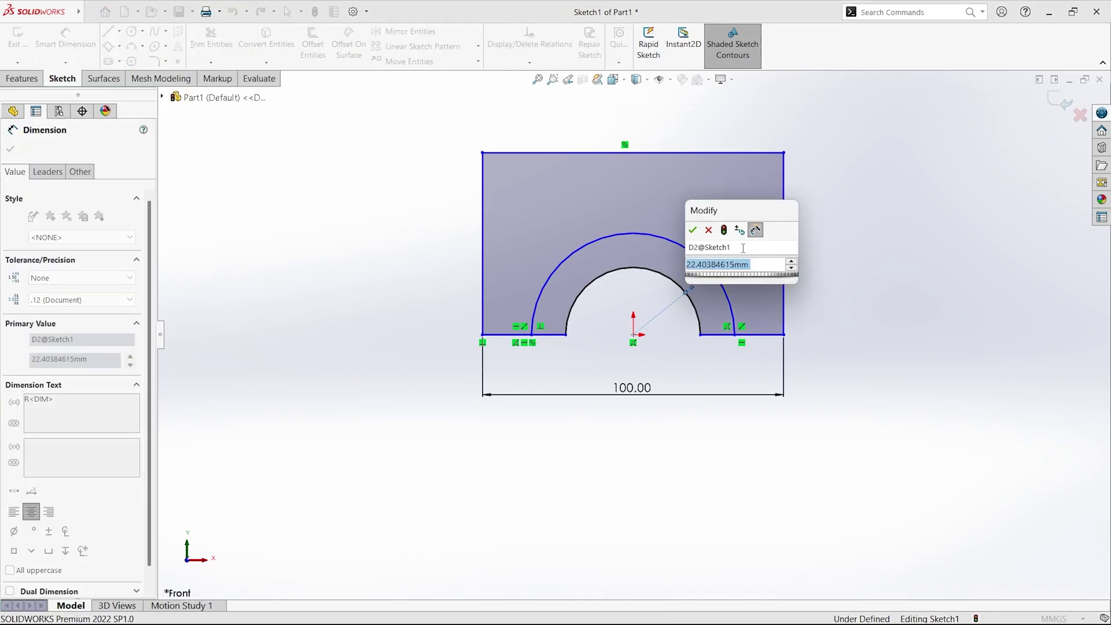
{"action": "type", "text": "15"}
{"action": "key", "text": "Return"}
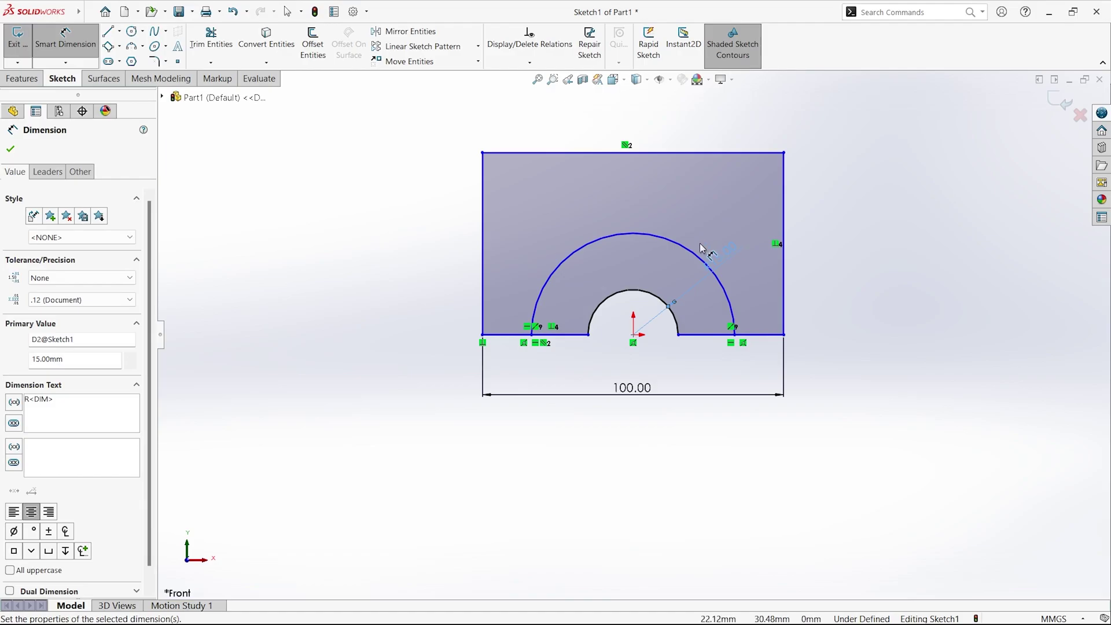
{"action": "left_click", "coordinate": [695, 258]}
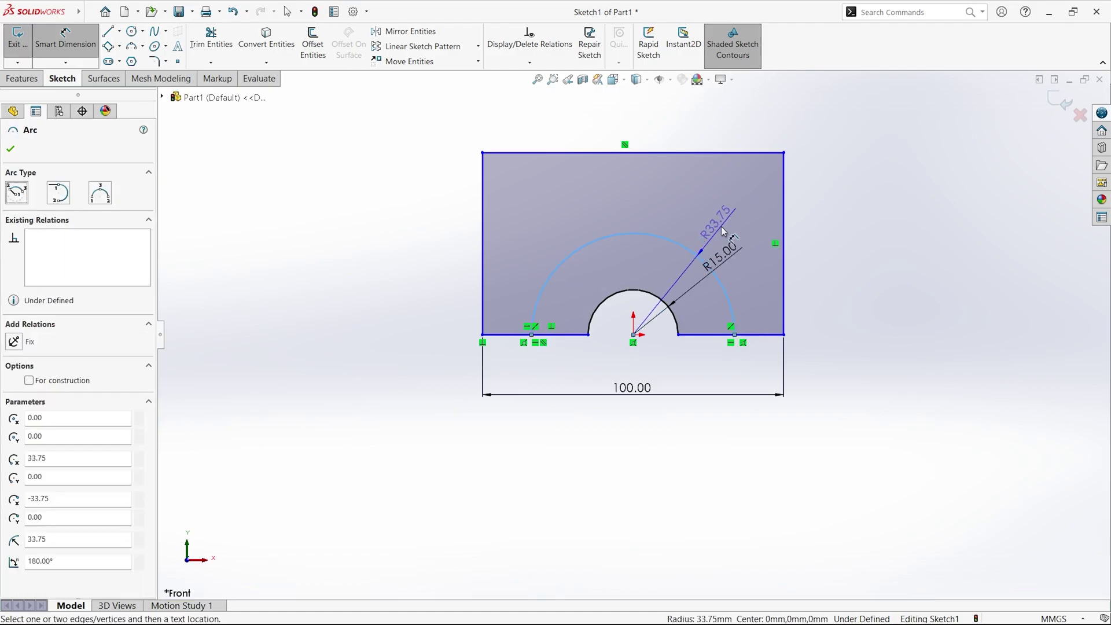
{"action": "left_click", "coordinate": [718, 227]}
{"action": "type", "text": "30"}
{"action": "key", "text": "Return"}
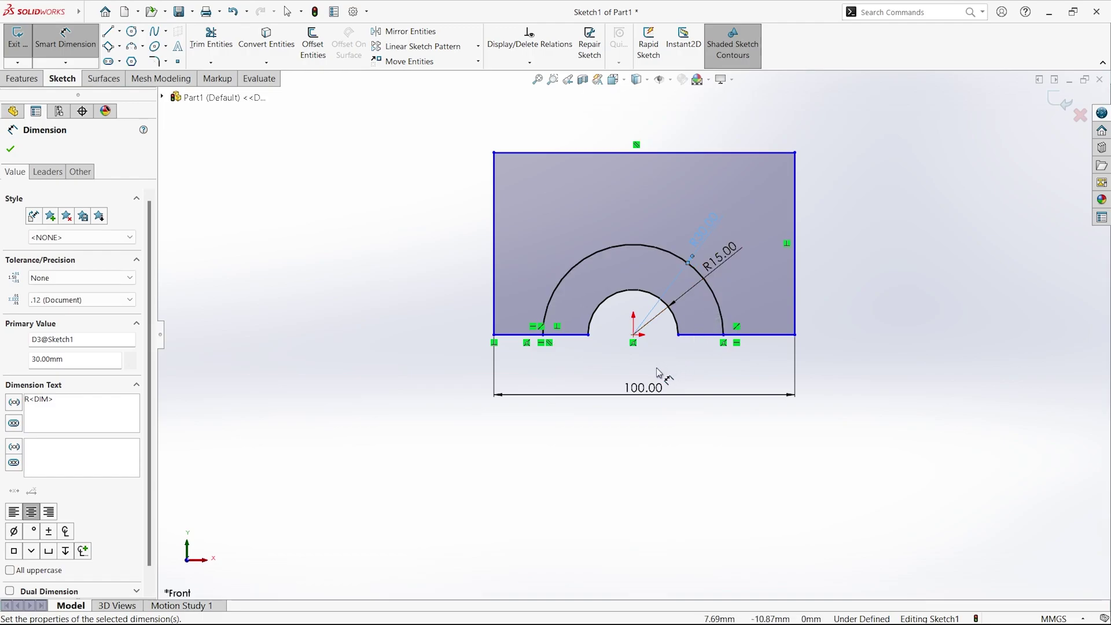
{"action": "key", "text": "Escape"}
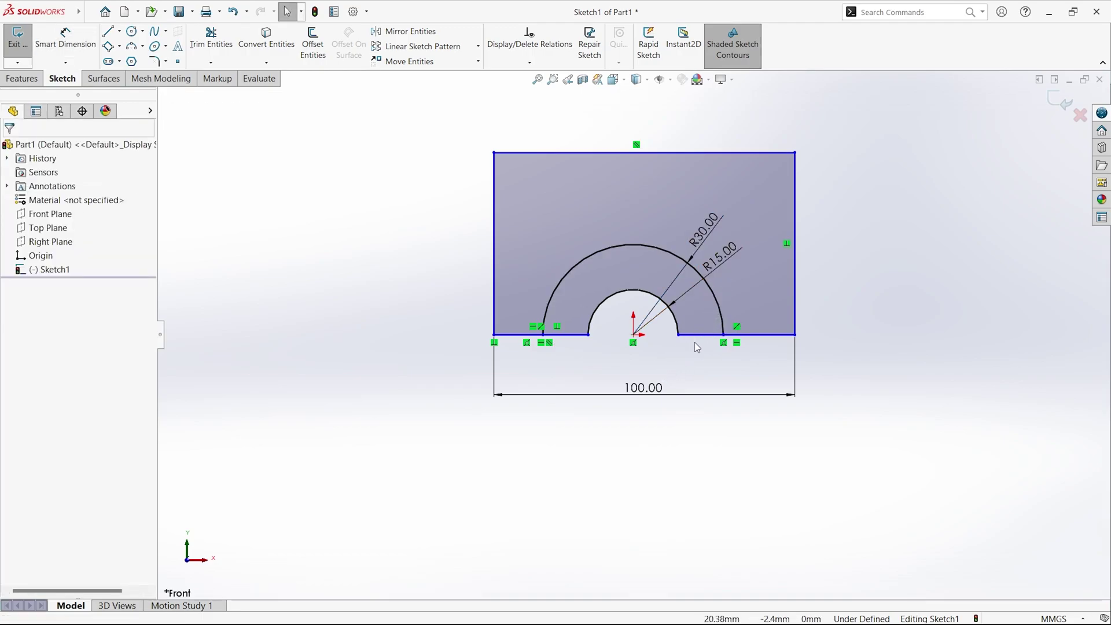
Step: Make the bottom line segments left and right of the arcs equal
{"action": "left_click", "coordinate": [696, 336]}
{"action": "left_click", "coordinate": [556, 335], "text": "ctrl"}
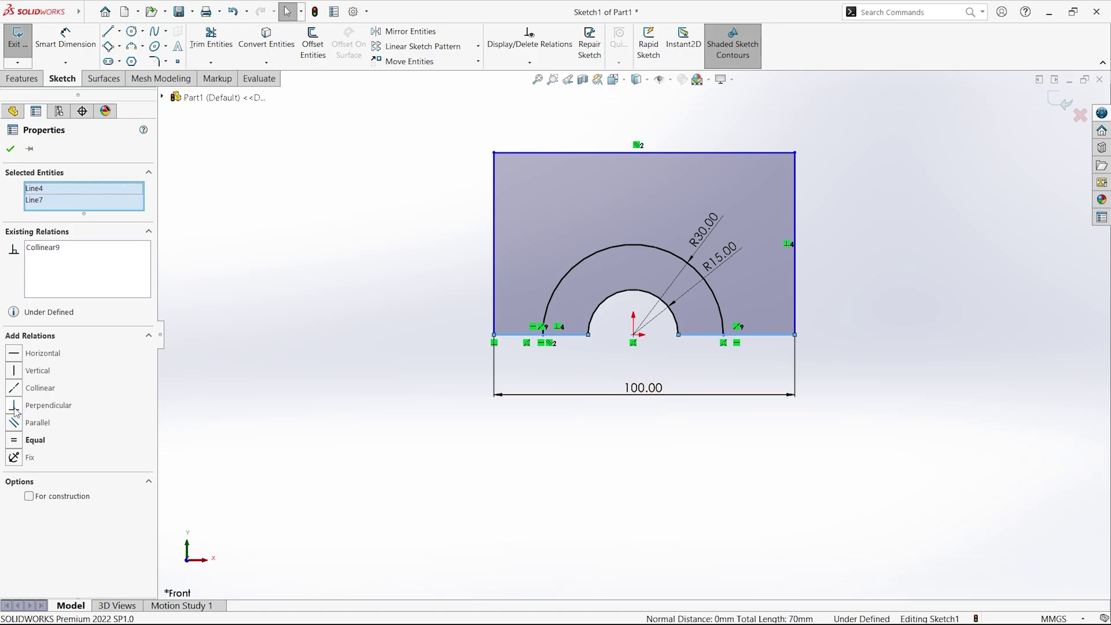
{"action": "left_click", "coordinate": [38, 444]}
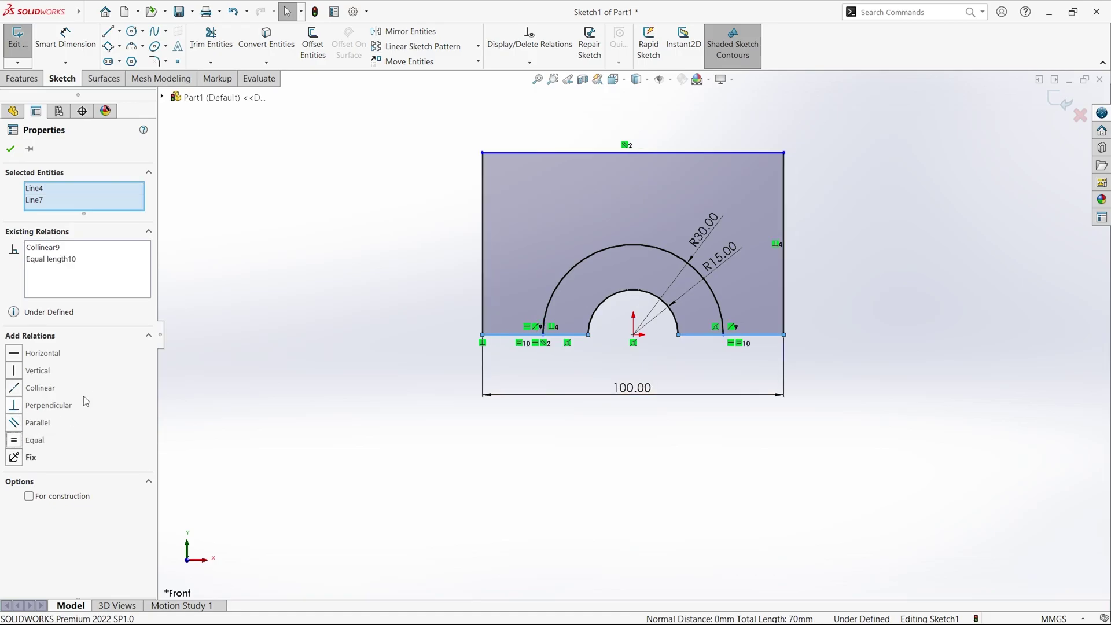
{"action": "left_click", "coordinate": [11, 149]}
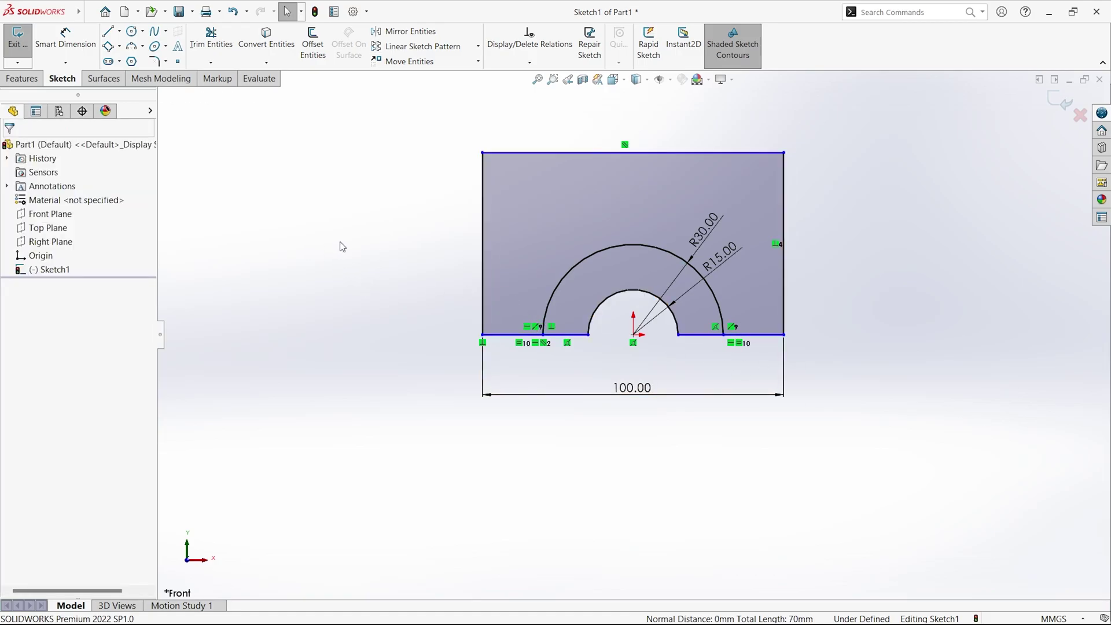
Step: Dimension the rectangle's left edge to a height of 60
{"action": "left_click", "coordinate": [66, 35]}
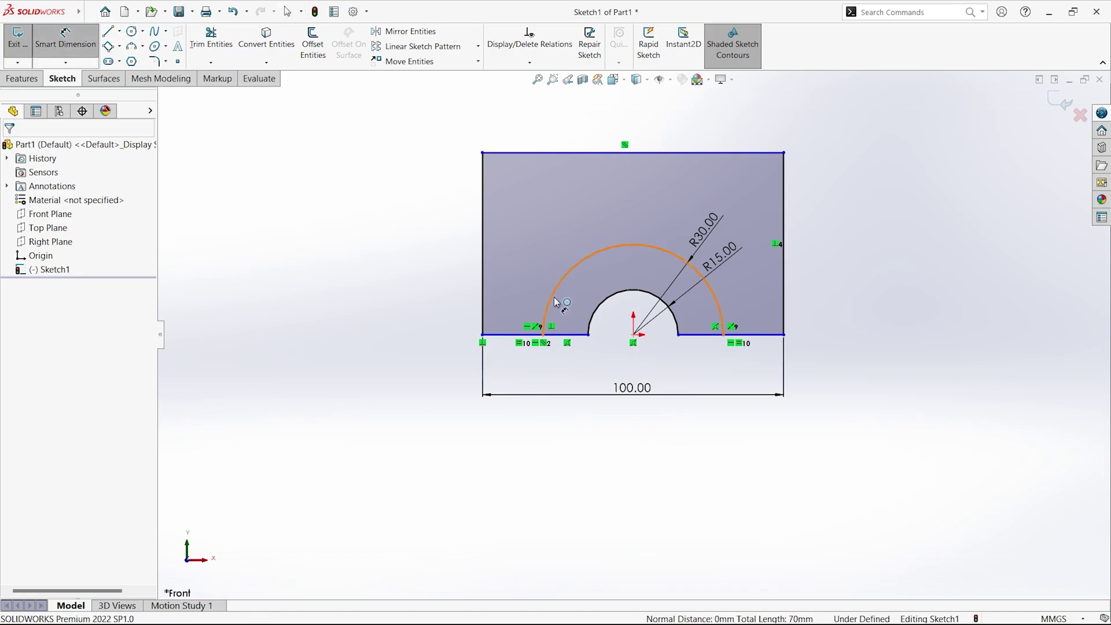
{"action": "left_click", "coordinate": [484, 268]}
{"action": "left_click", "coordinate": [429, 240]}
{"action": "type", "text": "60"}
{"action": "key", "text": "Return"}
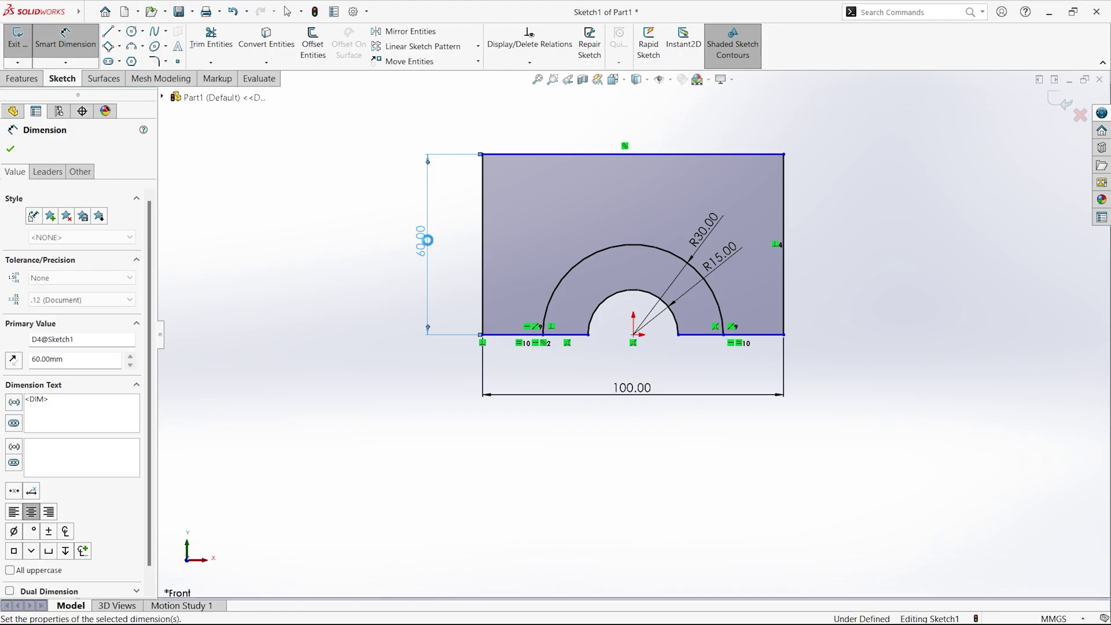
Step: Change the rectangle width from 100 to 200, then to 150
{"action": "left_click", "coordinate": [639, 395]}
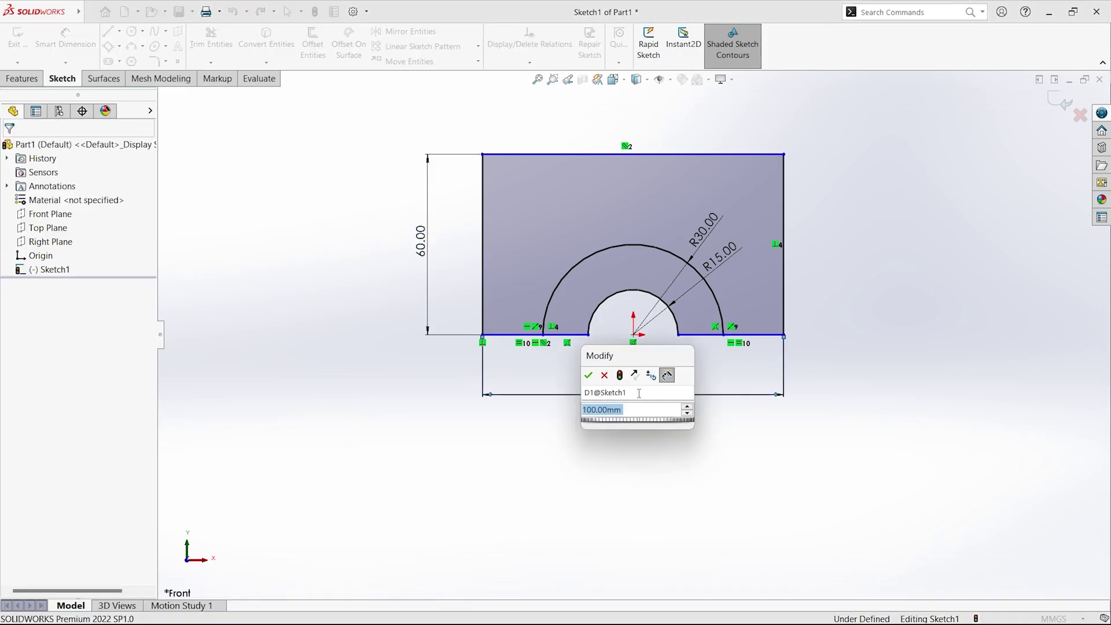
{"action": "type", "text": "200"}
{"action": "key", "text": "Return"}
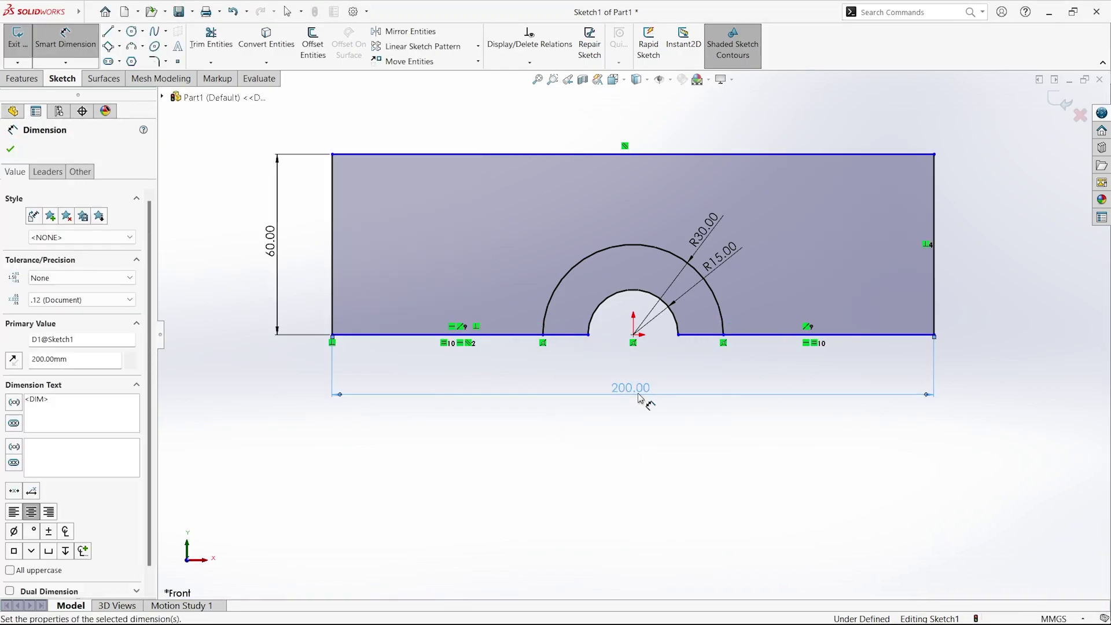
{"action": "left_click", "coordinate": [631, 395]}
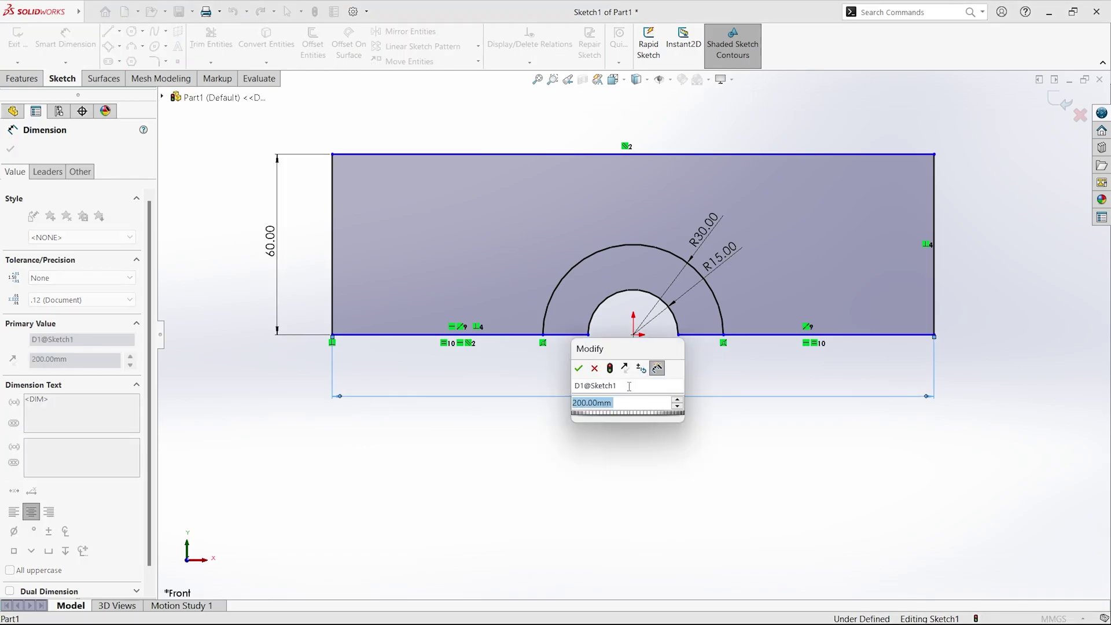
{"action": "type", "text": "150"}
{"action": "key", "text": "Return"}
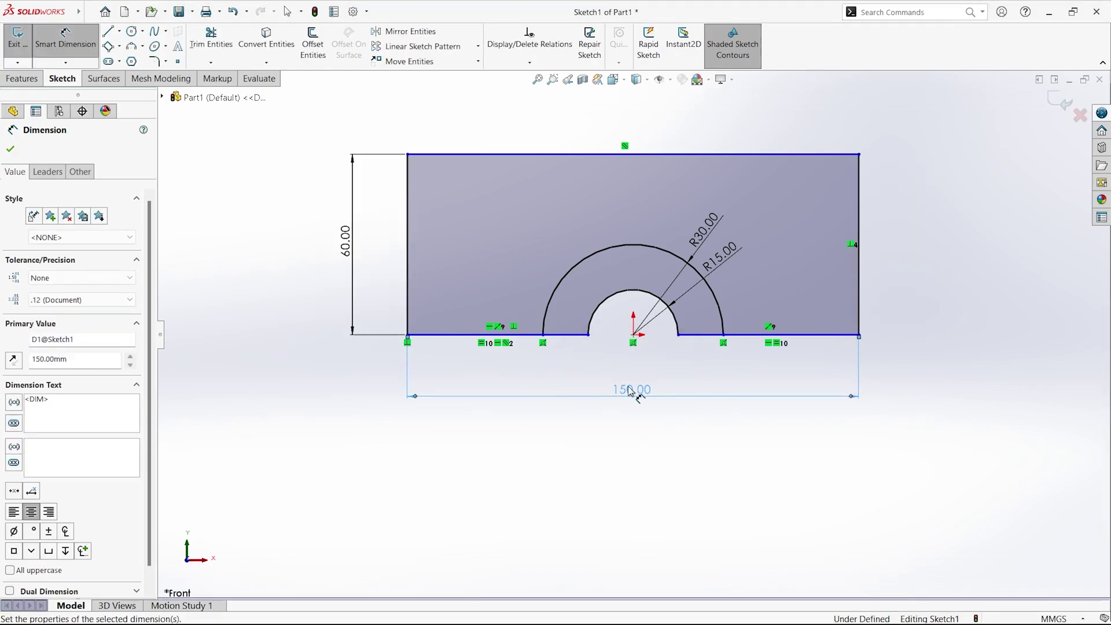
Step: Set the height dimension to 100, fit the view, and re-confirm the height value
{"action": "left_click", "coordinate": [346, 238]}
{"action": "type", "text": "100"}
{"action": "key", "text": "Return"}
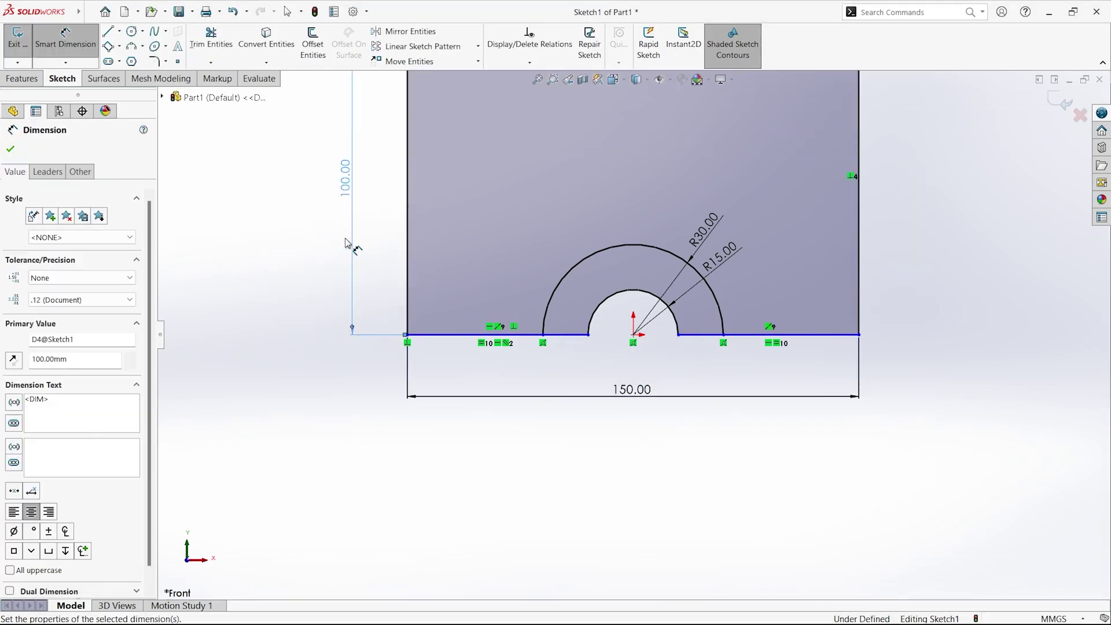
{"action": "key", "text": "Escape"}
{"action": "key", "text": "f"}
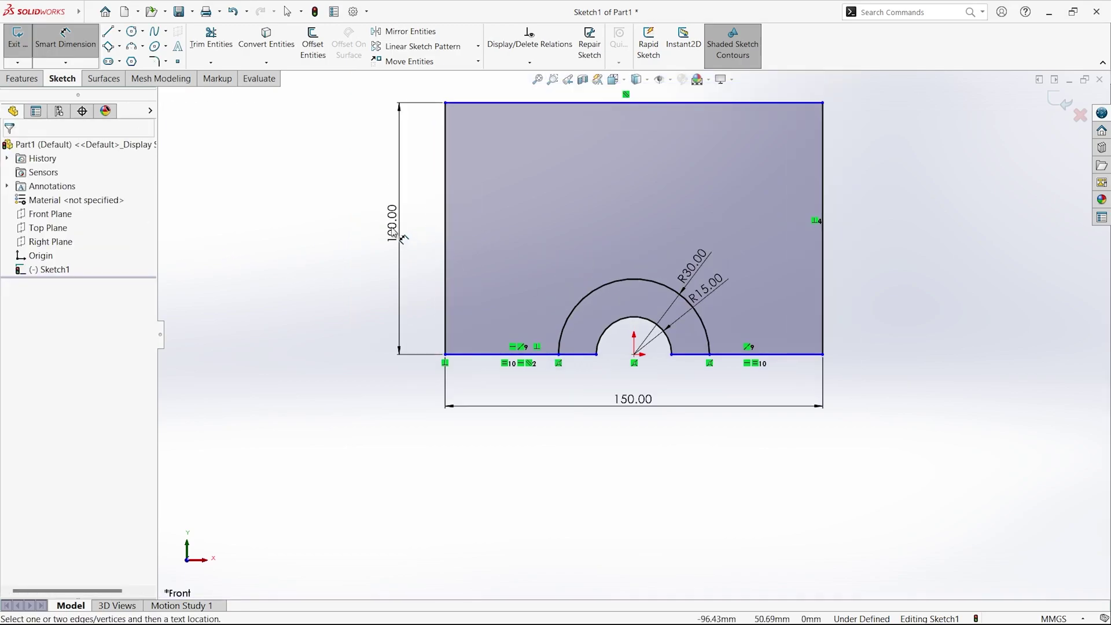
{"action": "double_click", "coordinate": [390, 224]}
{"action": "key", "text": "Return"}
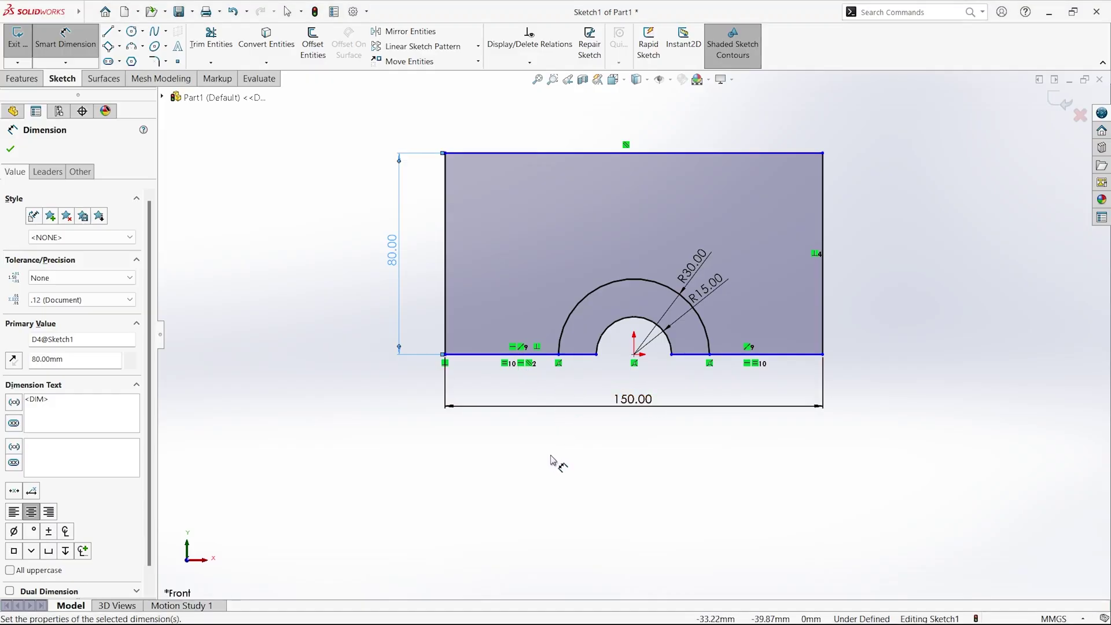
Step: Make the inner arc's endpoints horizontal to fully define the sketch, then check the OpenFOAM block layout
{"action": "key", "text": "Escape"}
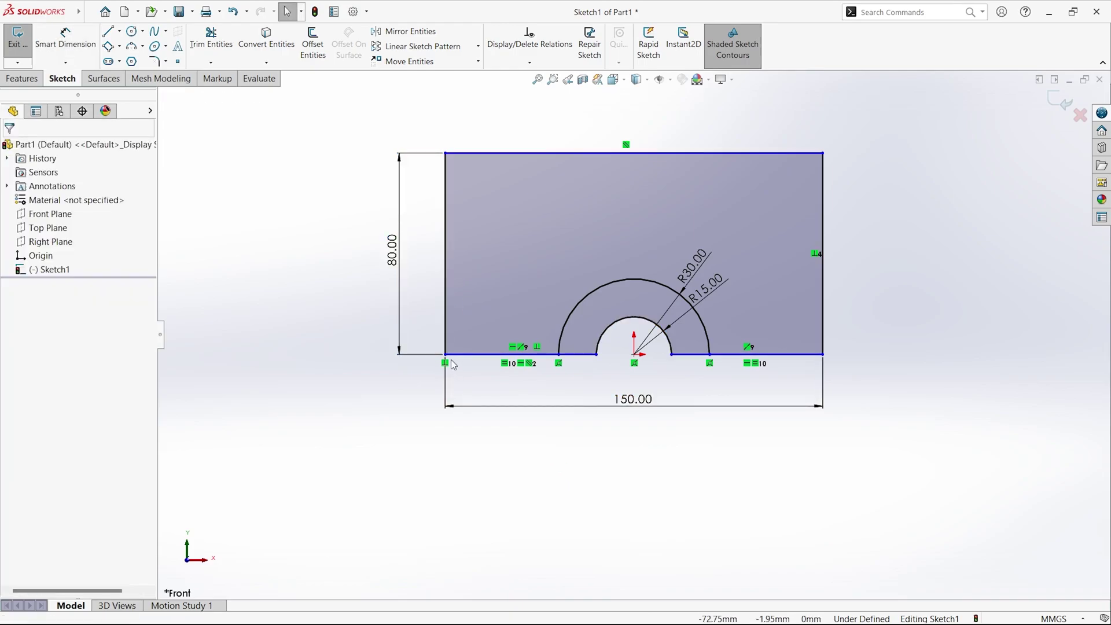
{"action": "left_click", "coordinate": [447, 354]}
{"action": "mouse_move", "coordinate": [463, 360]}
{"action": "left_mouse_down"}
{"action": "mouse_move", "coordinate": [477, 344]}
{"action": "mouse_move", "coordinate": [485, 351]}
{"action": "left_mouse_up"}
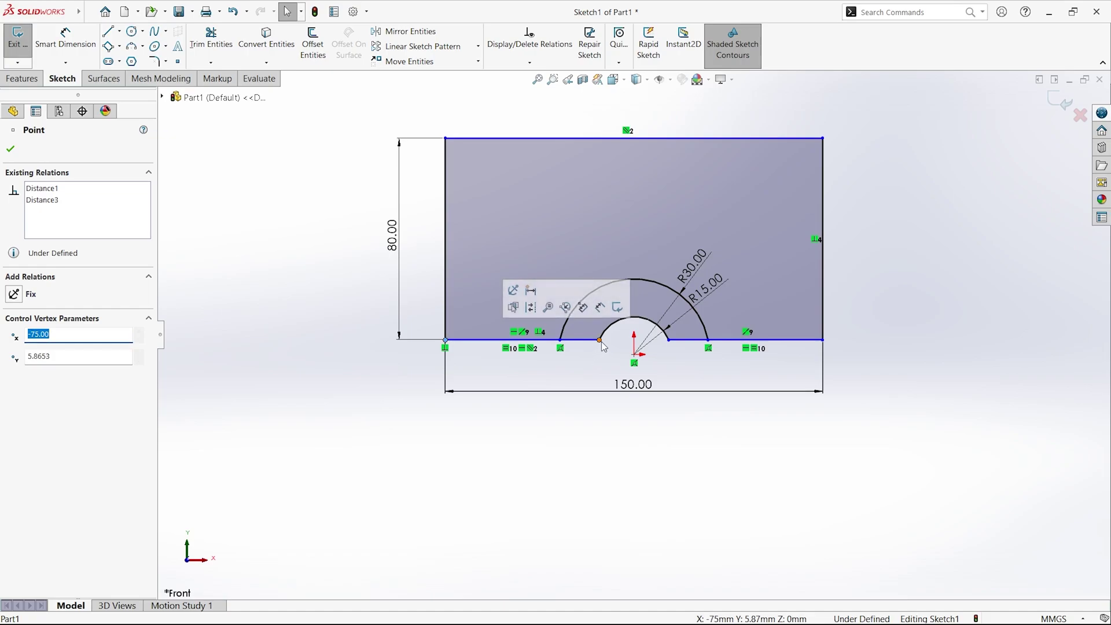
{"action": "left_click", "coordinate": [669, 341], "text": "ctrl"}
{"action": "left_click", "coordinate": [599, 339], "text": "ctrl"}
{"action": "left_click", "coordinate": [53, 365]}
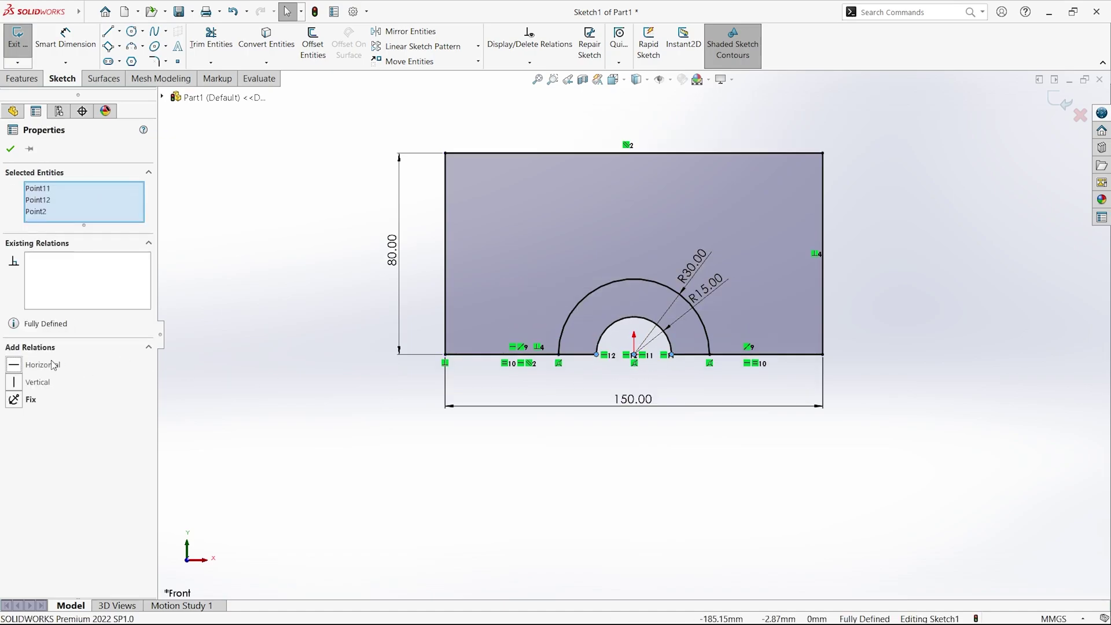
{"action": "left_click", "coordinate": [283, 330]}
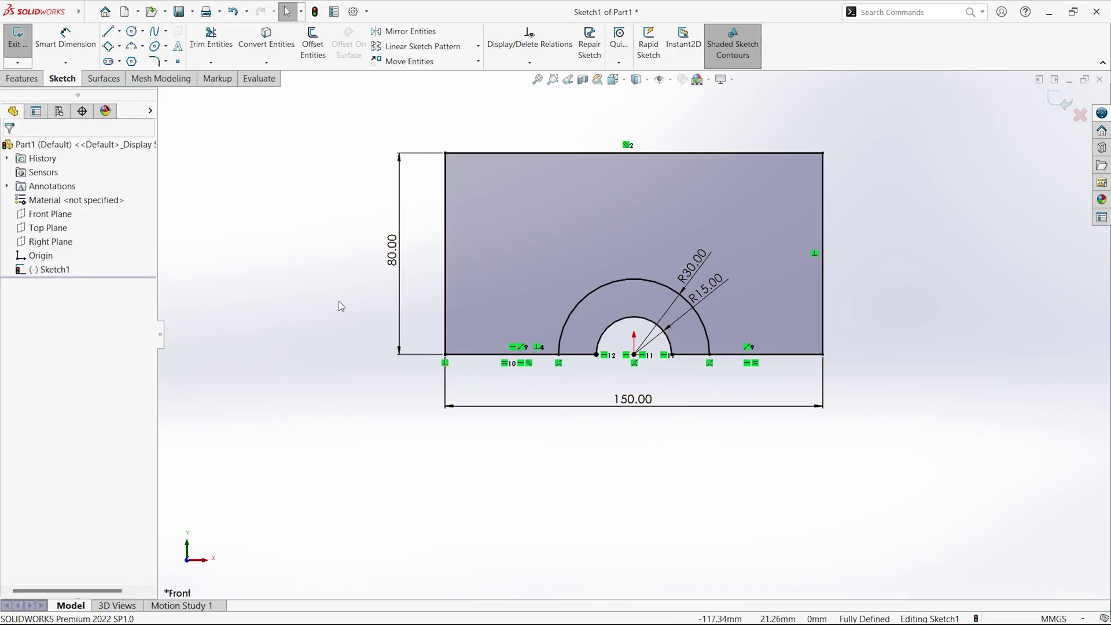
{"action": "key", "text": "alt+Tab"}
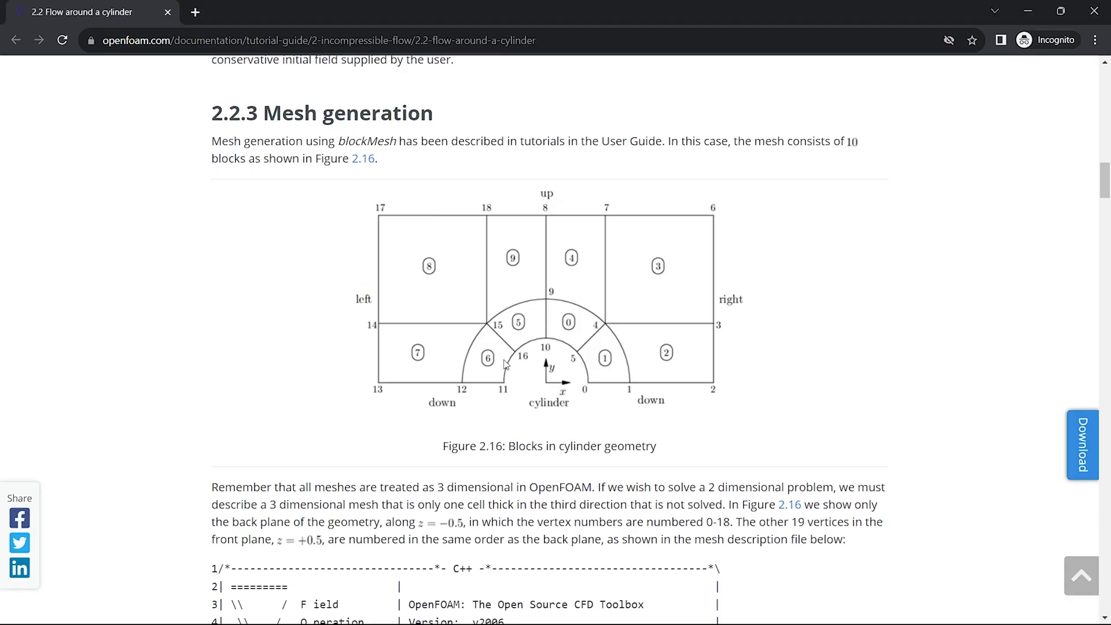
Step: Draw a vertical line from the rectangle's top edge down to the inner arc
{"action": "key", "text": "alt+Tab"}
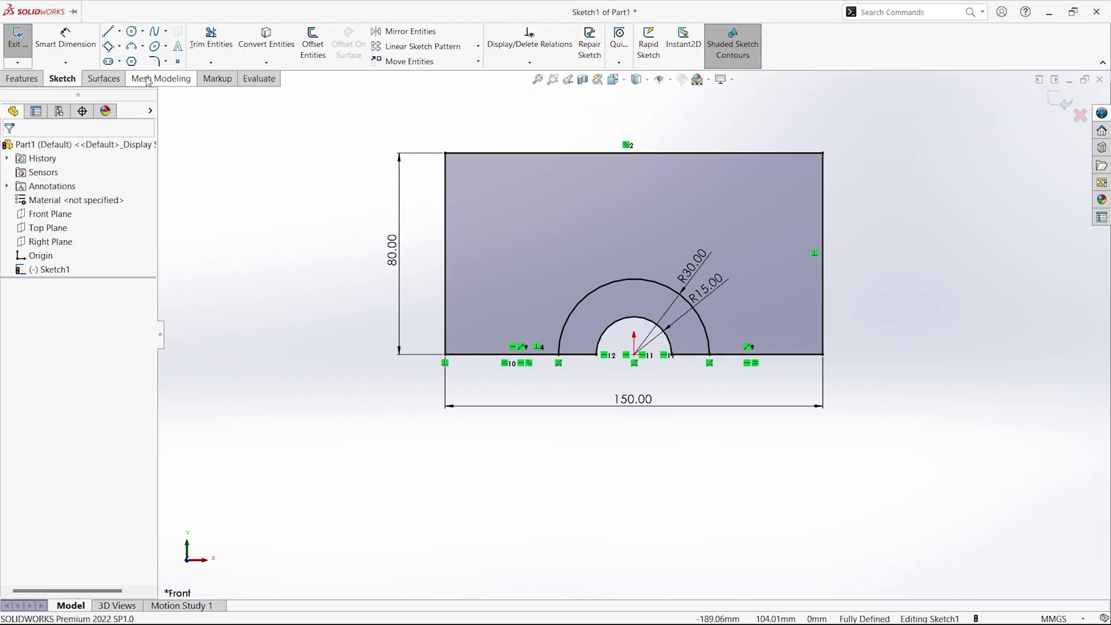
{"action": "left_click", "coordinate": [108, 31]}
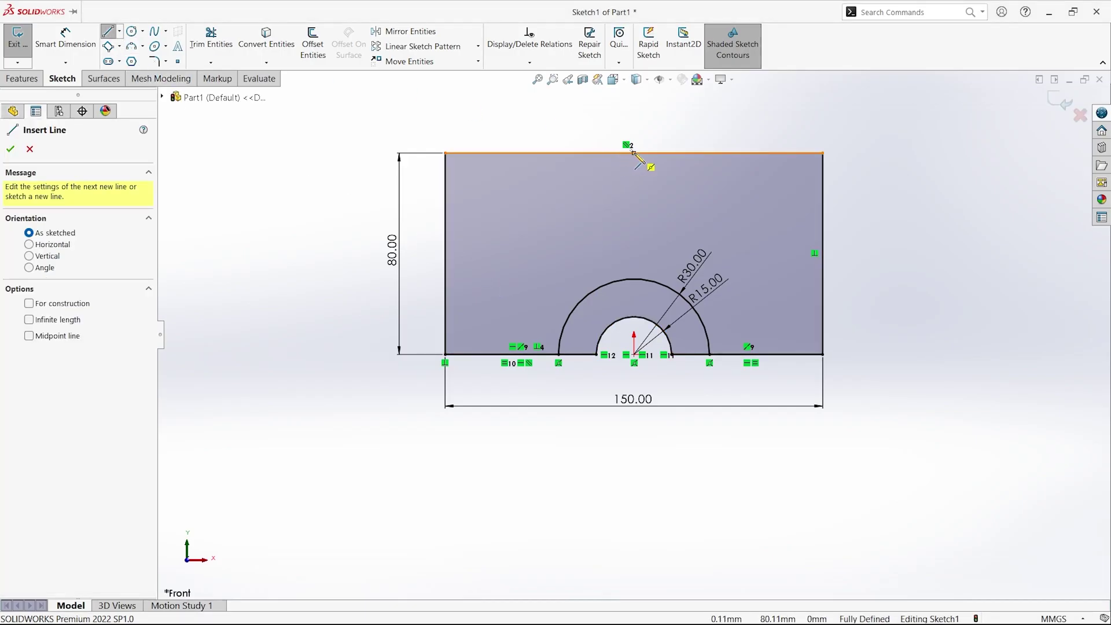
{"action": "left_click_drag", "start_coordinate": [635, 154], "coordinate": [635, 317]}
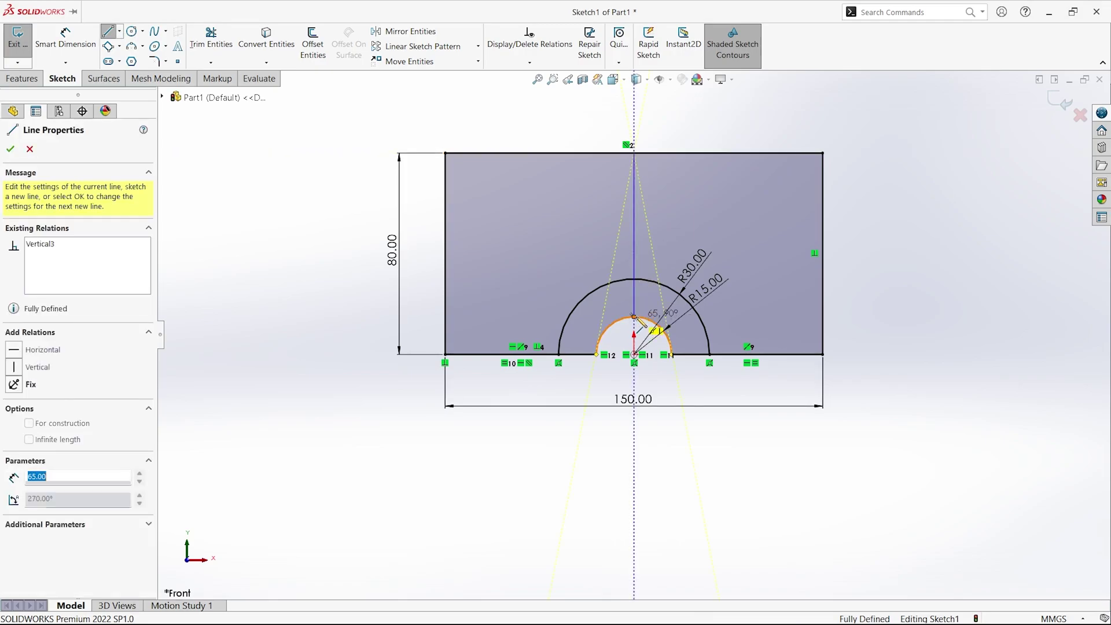
{"action": "key", "text": "Escape"}
Step: Draw left and right diagonal lines bridging the inner and outer arcs
{"action": "key", "text": "Return"}
{"action": "left_click", "coordinate": [634, 354]}
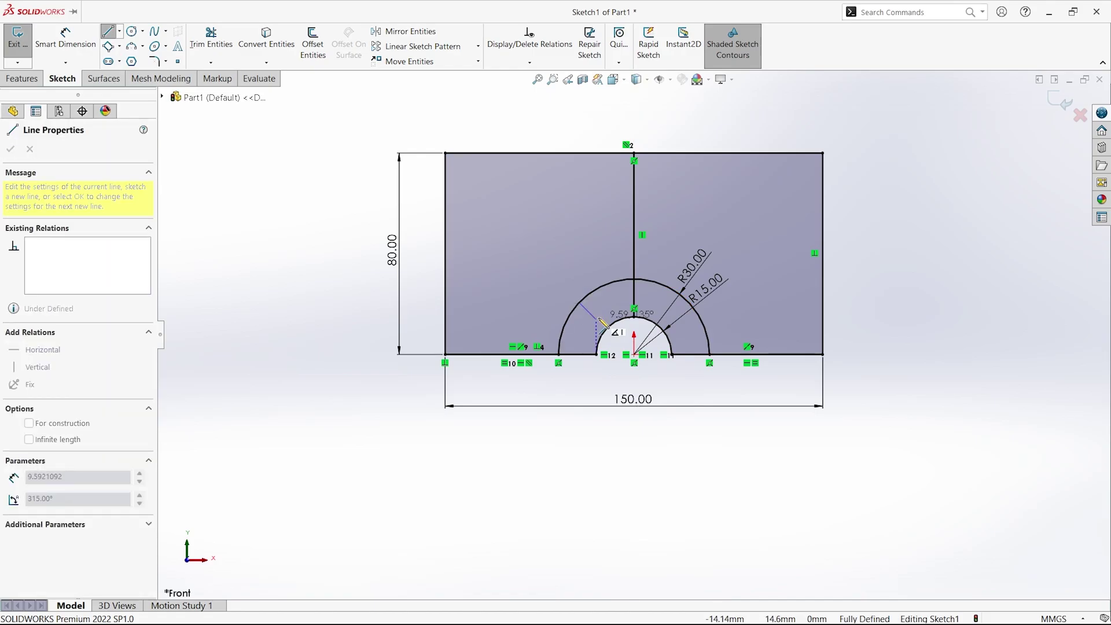
{"action": "left_click", "coordinate": [608, 330]}
{"action": "key", "text": "Escape"}
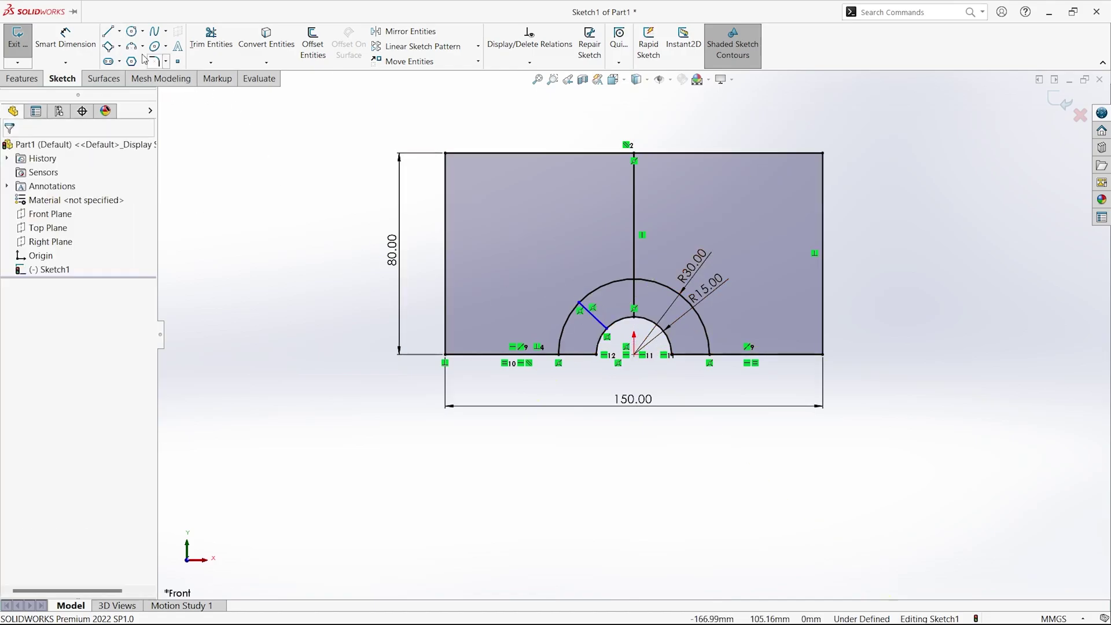
{"action": "key", "text": "Return"}
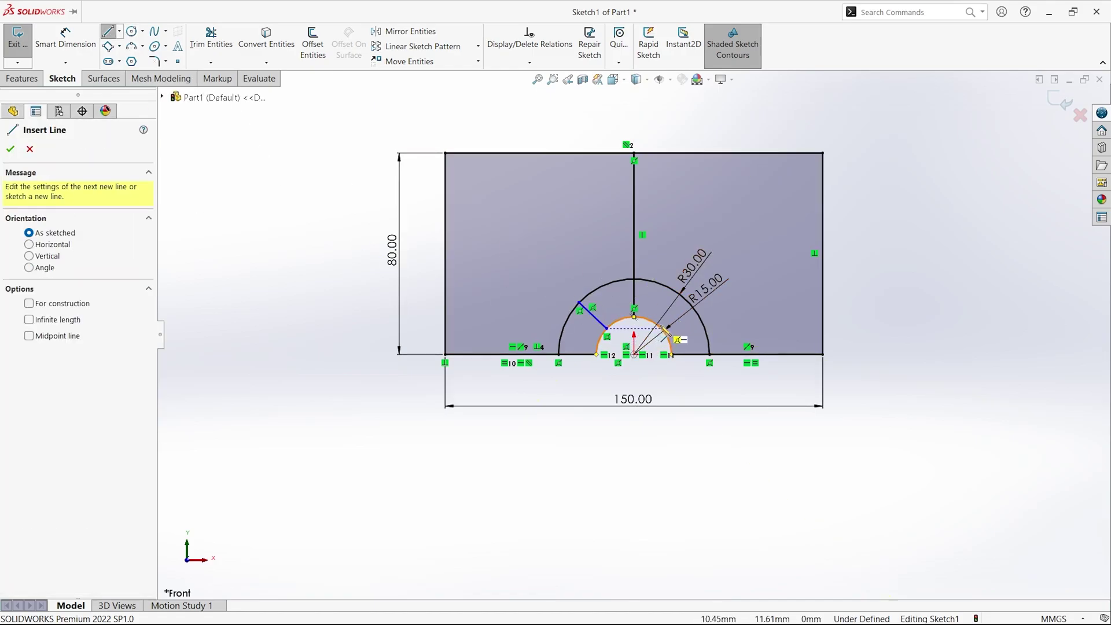
{"action": "left_click", "coordinate": [634, 354]}
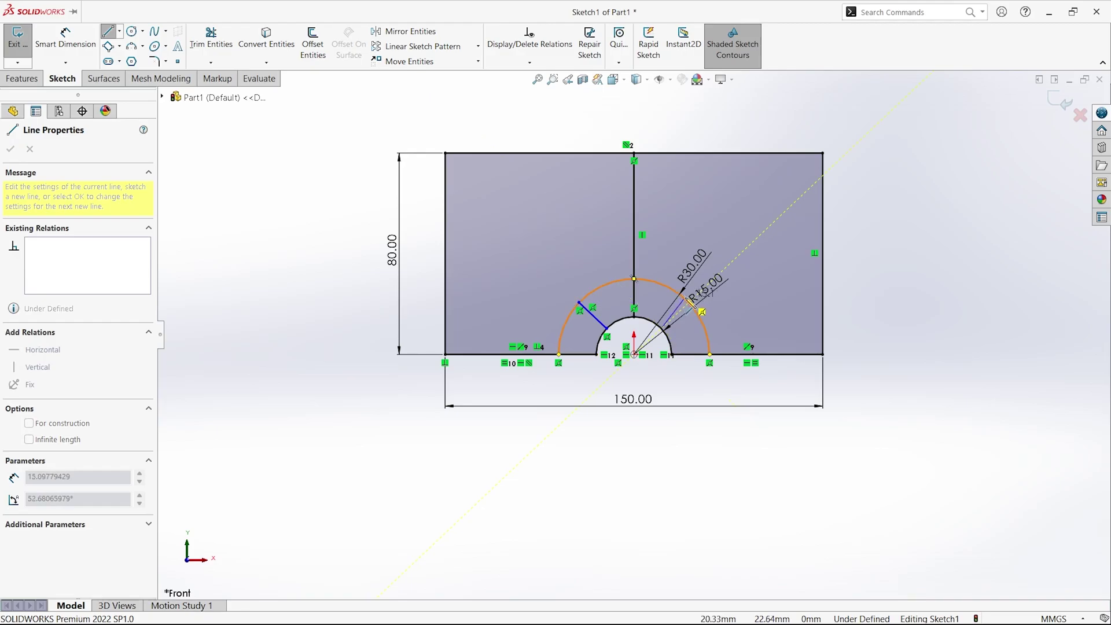
{"action": "left_click", "coordinate": [685, 305]}
{"action": "key", "text": "Escape"}
{"action": "key", "text": "d"}
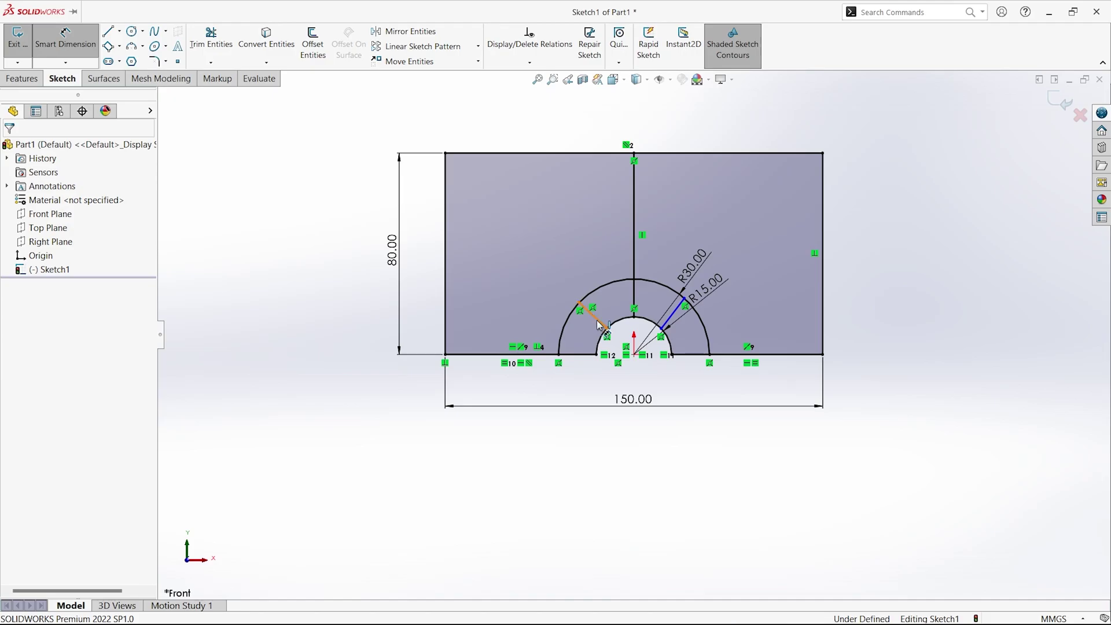
Step: Dimension both diagonal lines at 45° to the bottom edge
{"action": "left_click", "coordinate": [594, 318]}
{"action": "left_click", "coordinate": [536, 354]}
{"action": "left_click", "coordinate": [528, 323]}
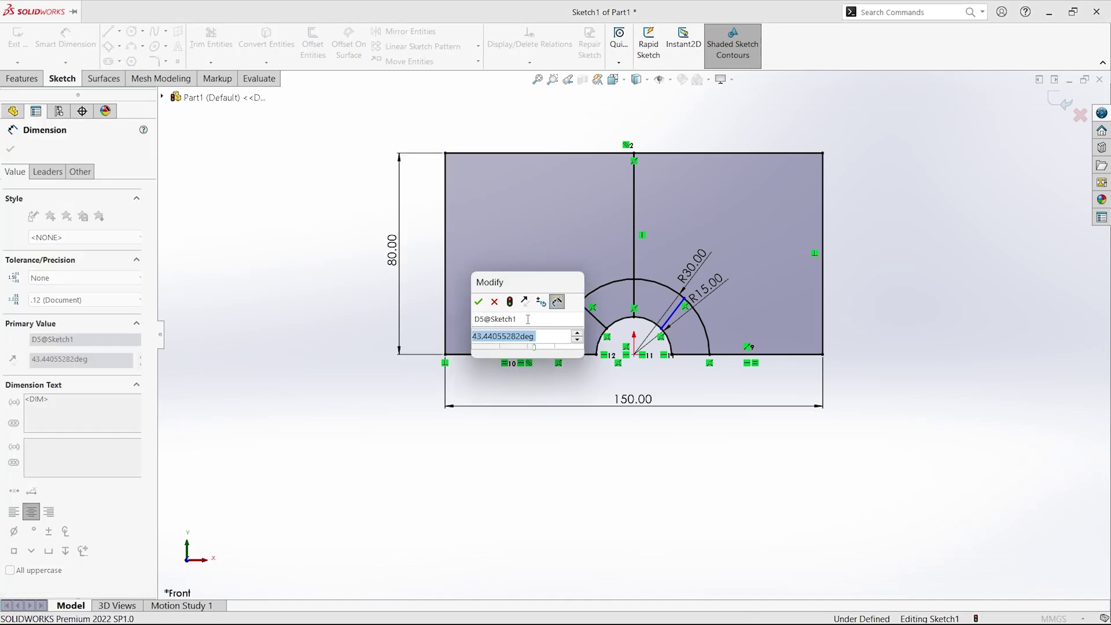
{"action": "type", "text": "45"}
{"action": "key", "text": "Return"}
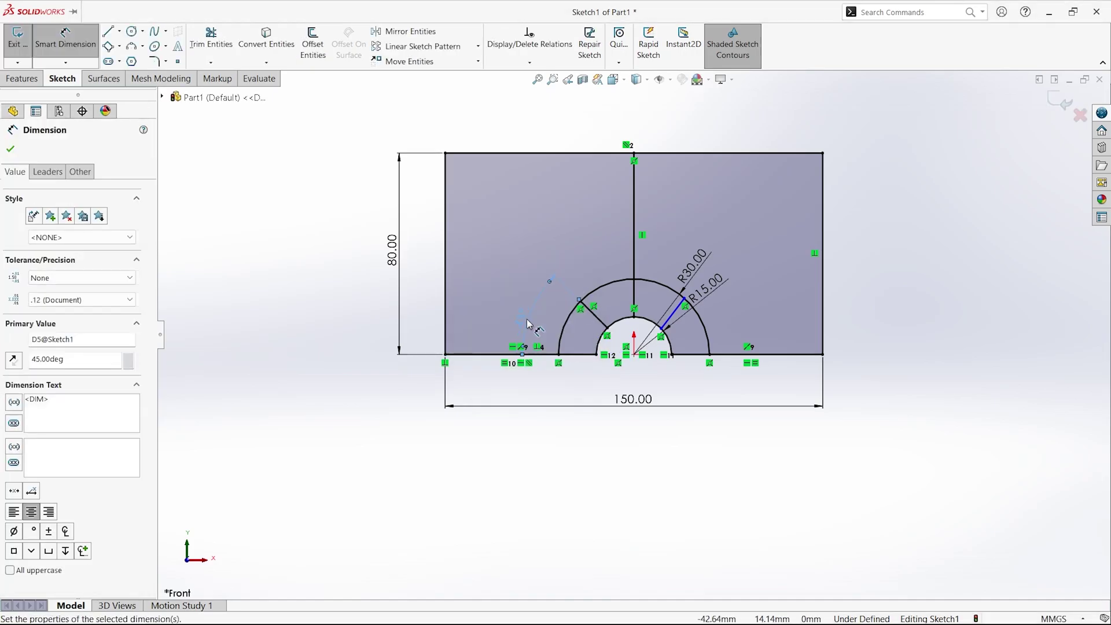
{"action": "left_click", "coordinate": [675, 320]}
{"action": "left_click", "coordinate": [694, 353]}
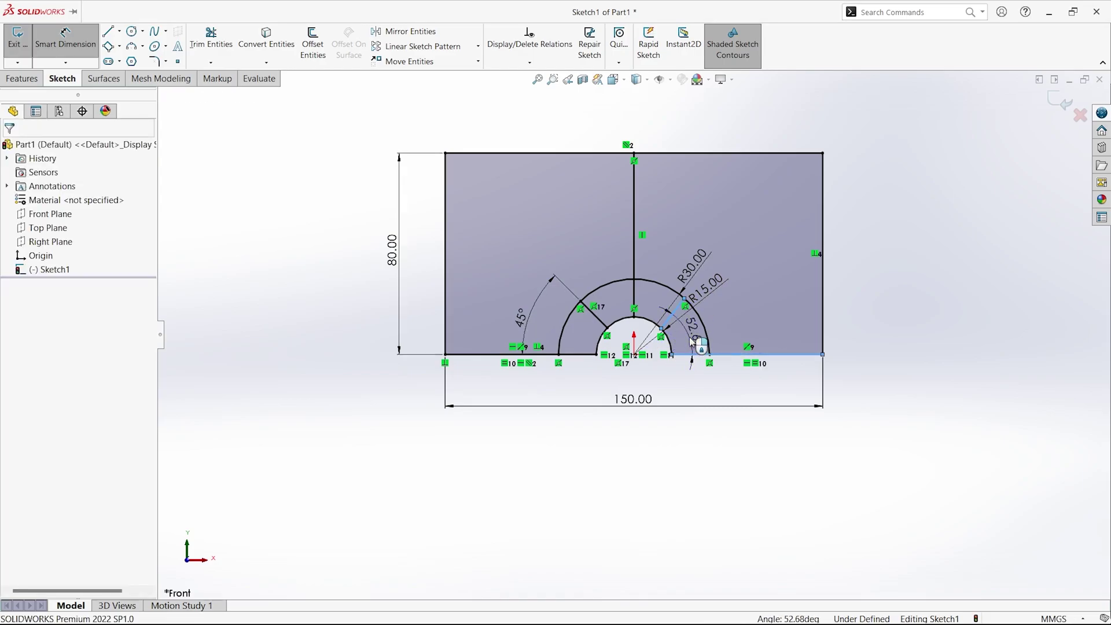
{"action": "left_click", "coordinate": [692, 342]}
{"action": "type", "text": "45"}
{"action": "key", "text": "Return"}
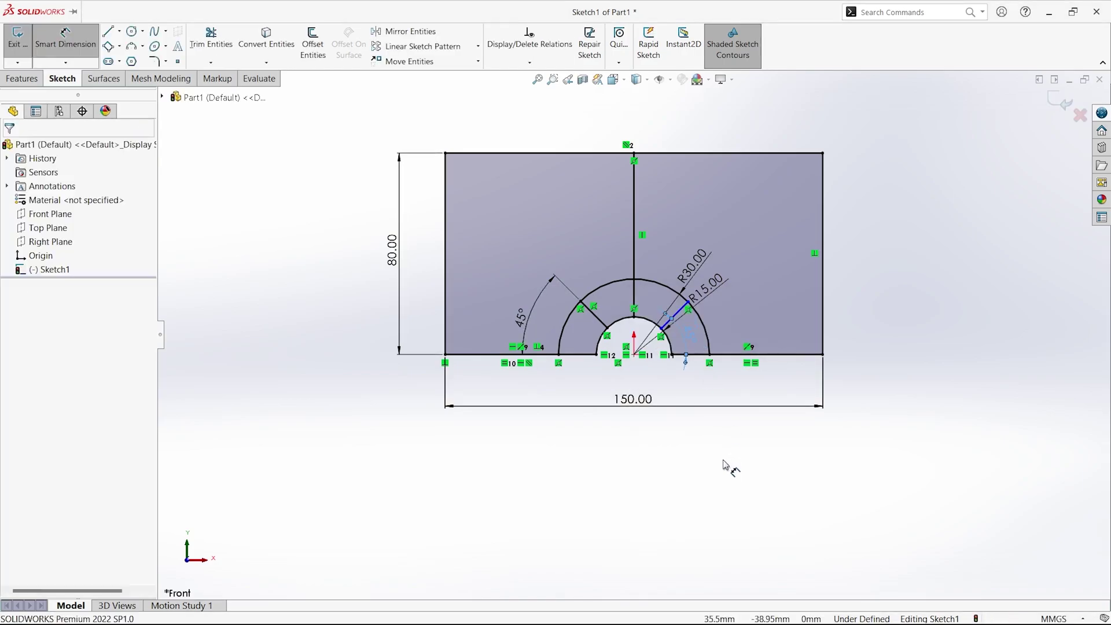
{"action": "key", "text": "Escape"}
Step: Draw a centreline from the origin to the inner arc and make it collinear with the 45° line
{"action": "scroll", "coordinate": [636, 305], "scroll_direction": "down", "scroll_amount": 5}
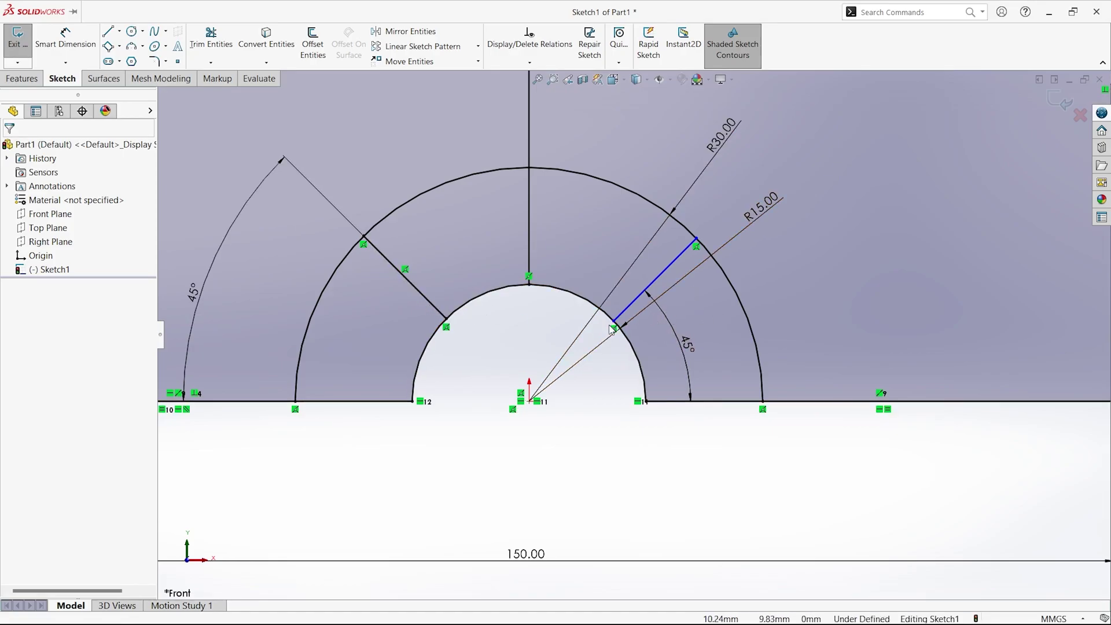
{"action": "left_click_drag", "start_coordinate": [612, 330], "coordinate": [630, 327]}
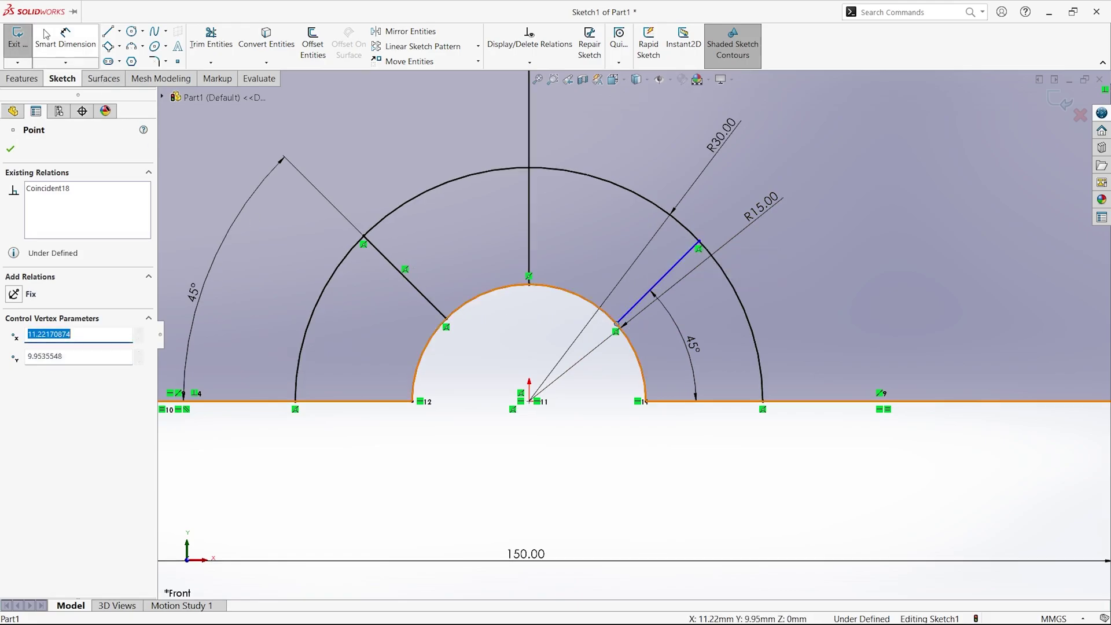
{"action": "left_click", "coordinate": [119, 31]}
{"action": "left_click", "coordinate": [133, 60]}
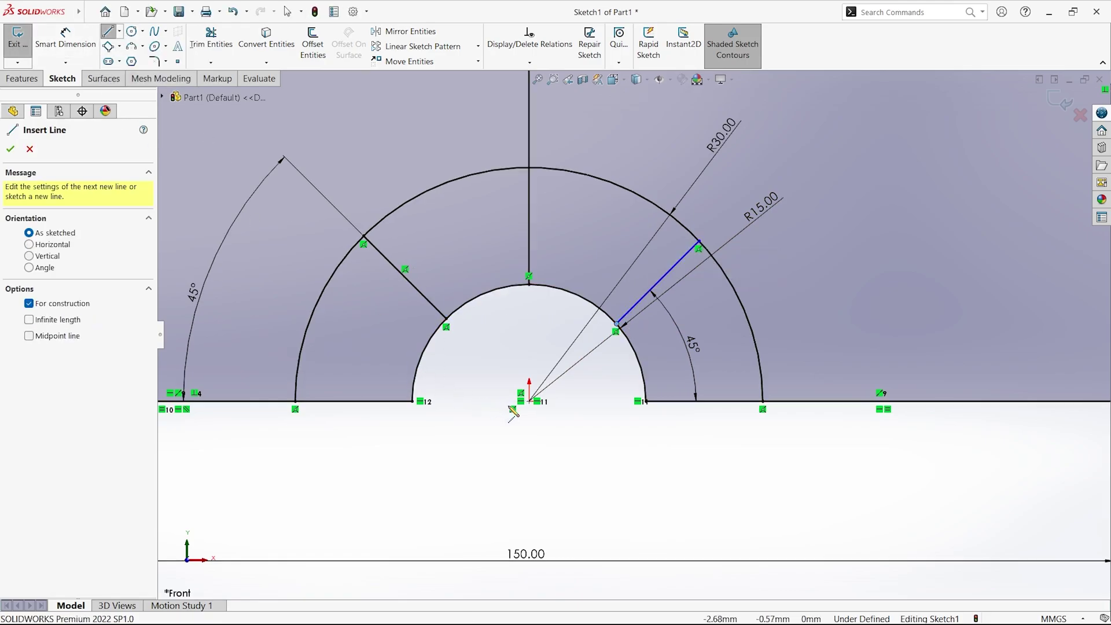
{"action": "left_click_drag", "start_coordinate": [529, 402], "coordinate": [615, 331]}
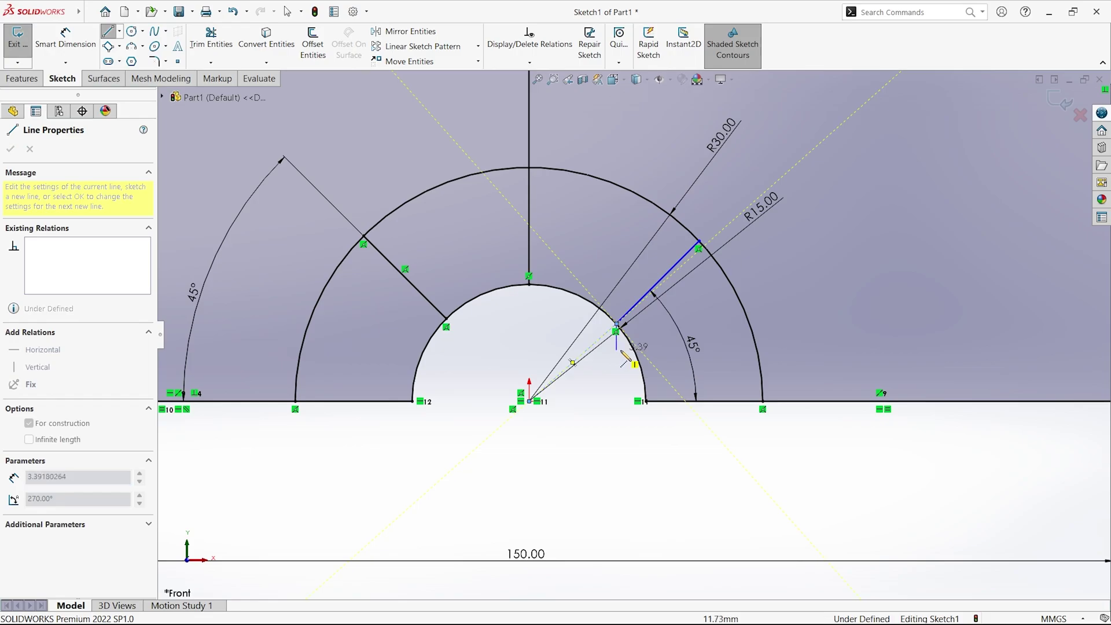
{"action": "key", "text": "Escape"}
{"action": "left_click", "coordinate": [608, 335]}
{"action": "left_click", "coordinate": [651, 292], "text": "ctrl"}
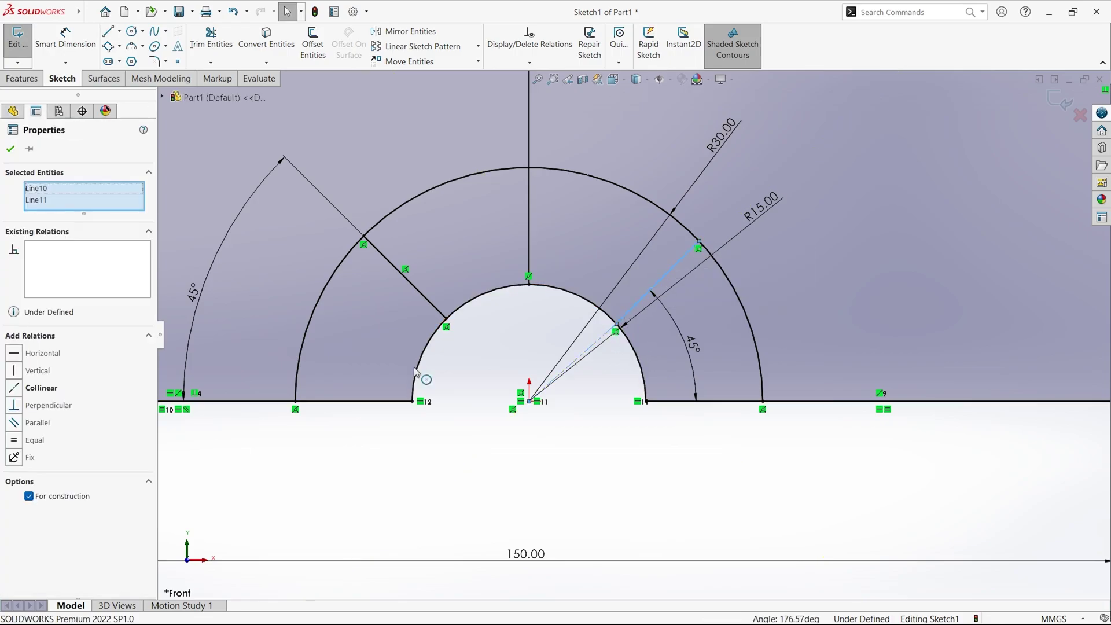
{"action": "left_click", "coordinate": [42, 387]}
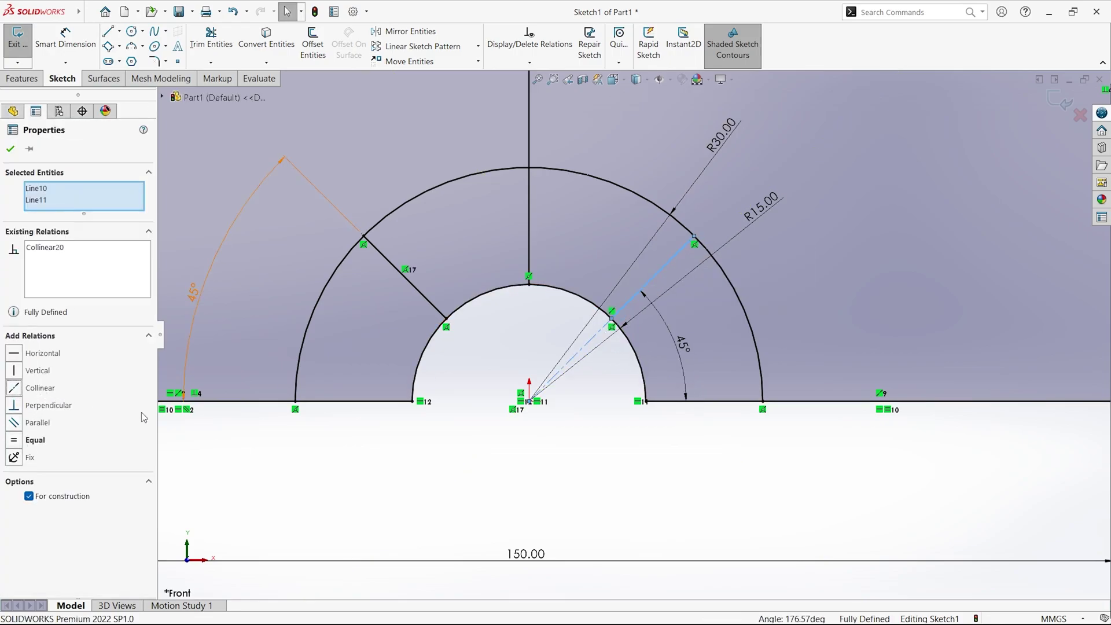
{"action": "left_click", "coordinate": [619, 499]}
{"action": "key", "text": "f"}
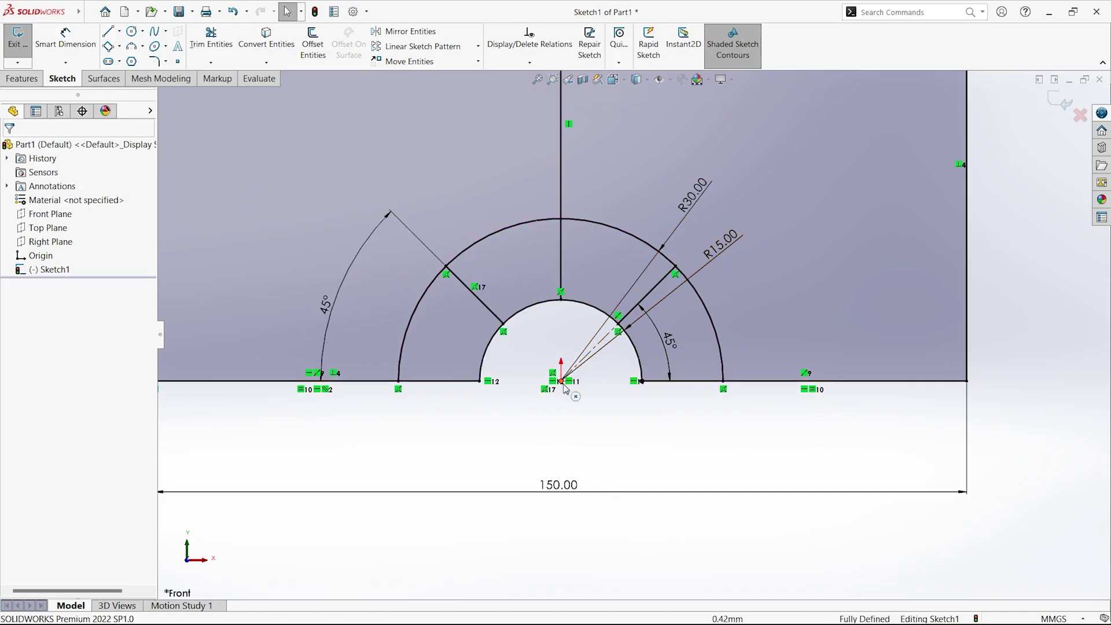
Step: Draw corner rectangles from both top plate corners to the outer arc's 45° points, then exit Sketch1
{"action": "key", "text": "f"}
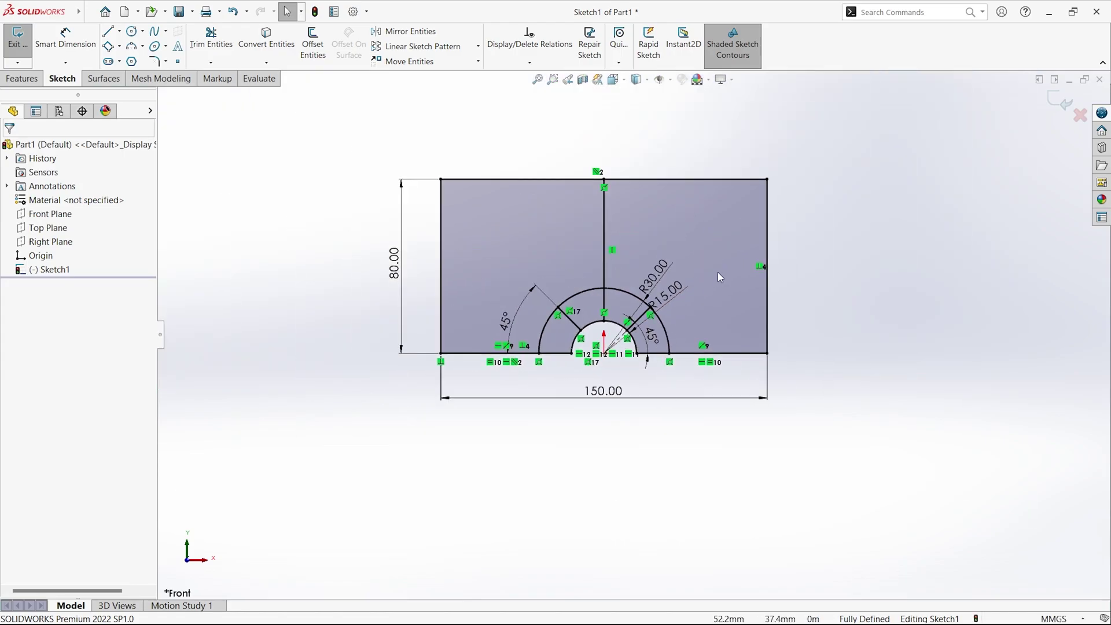
{"action": "scroll", "coordinate": [672, 249], "scroll_direction": "down", "scroll_amount": 2}
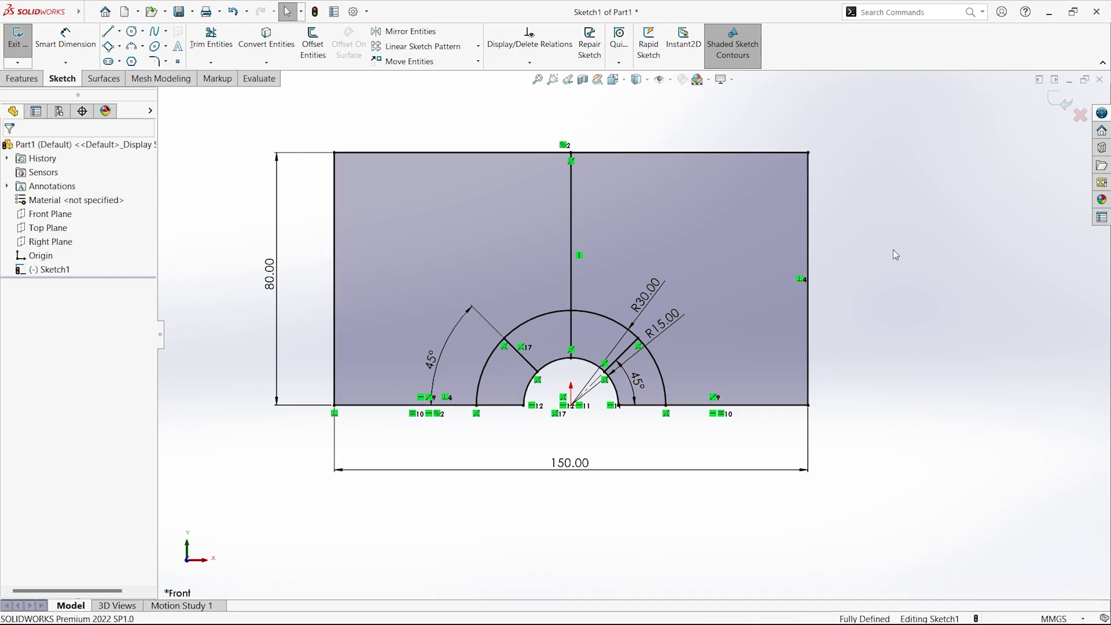
{"action": "left_click", "coordinate": [114, 51]}
{"action": "left_click", "coordinate": [134, 65]}
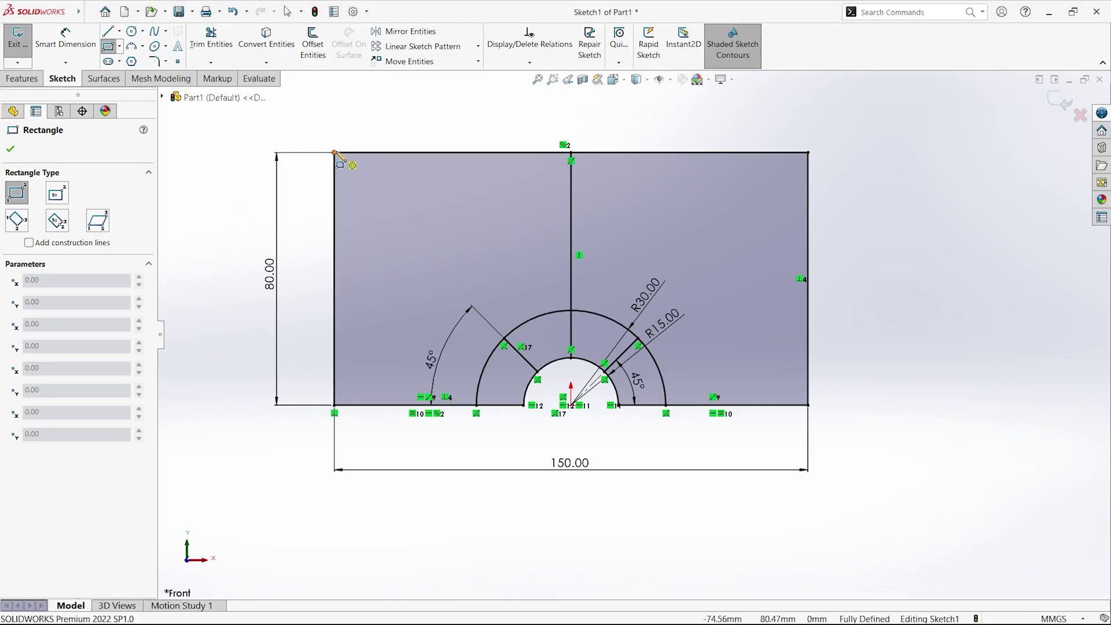
{"action": "left_click", "coordinate": [334, 153]}
{"action": "left_click", "coordinate": [504, 337]}
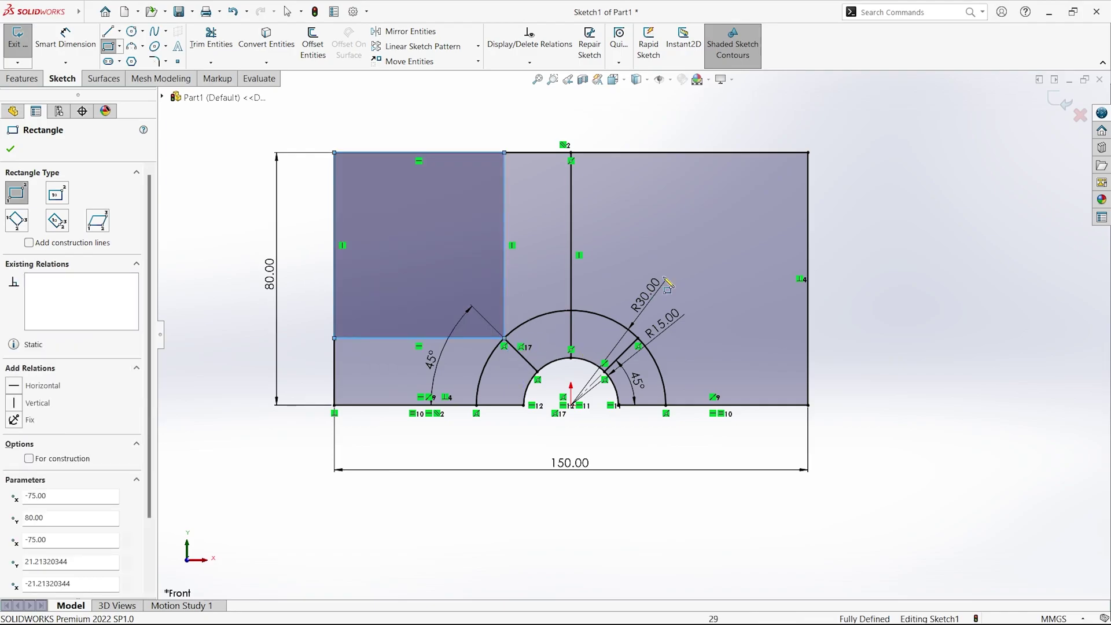
{"action": "left_click", "coordinate": [809, 153]}
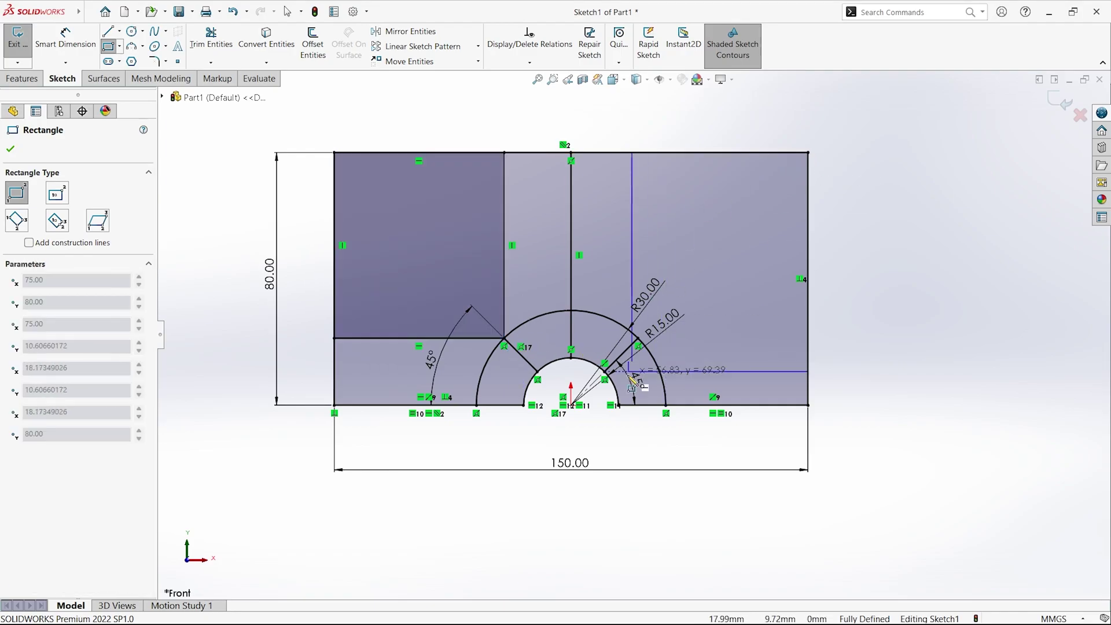
{"action": "left_click", "coordinate": [639, 339]}
{"action": "key", "text": "Escape"}
Step: Draw a corner rectangle on the Front Plane from the top-left corner to the left outer-arc 45° point
{"action": "left_click", "coordinate": [18, 44]}
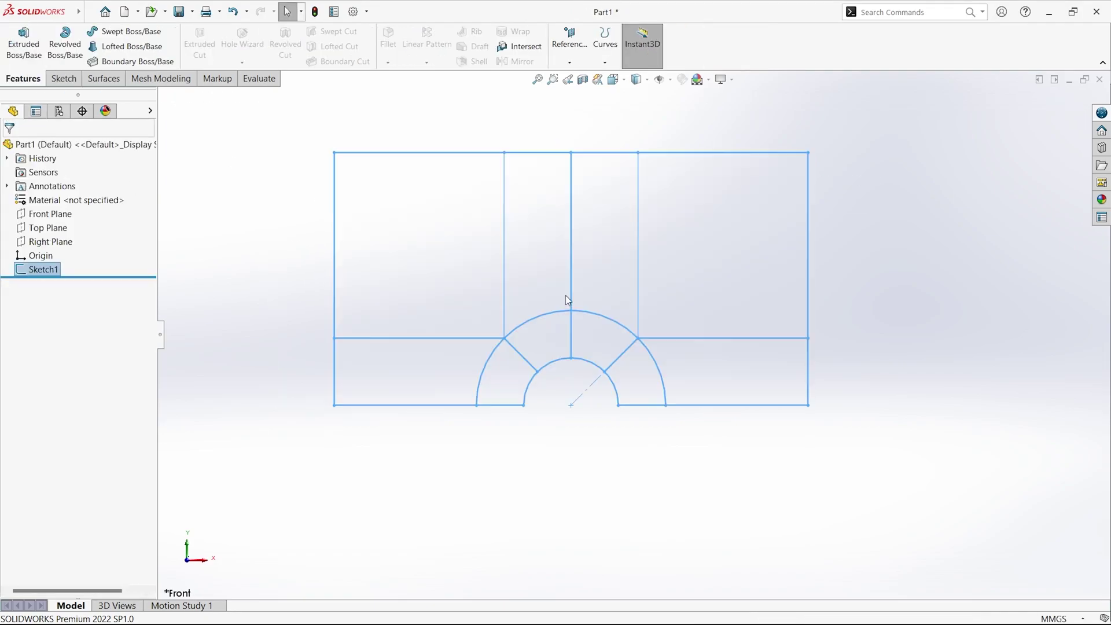
{"action": "left_click", "coordinate": [855, 298]}
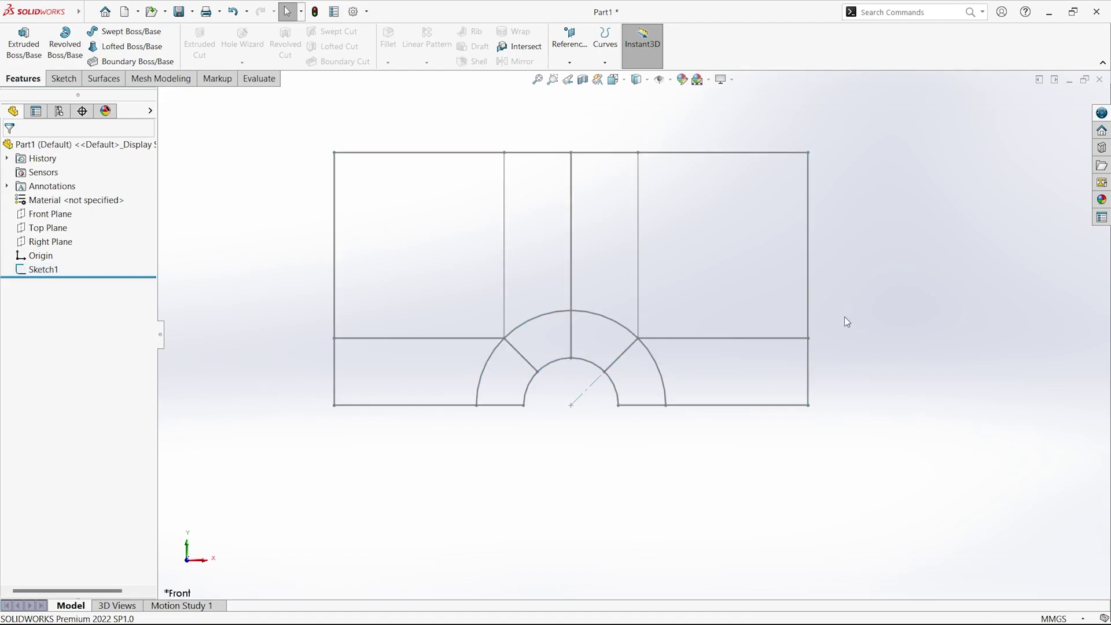
{"action": "key", "text": "z"}
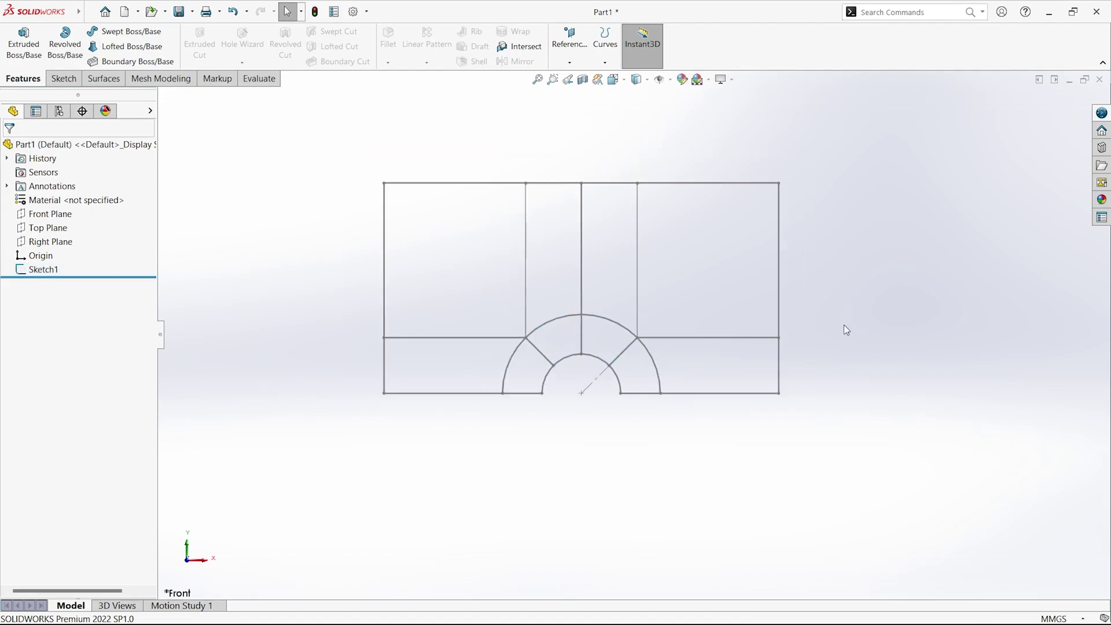
{"action": "left_click", "coordinate": [50, 214]}
{"action": "left_click", "coordinate": [99, 217]}
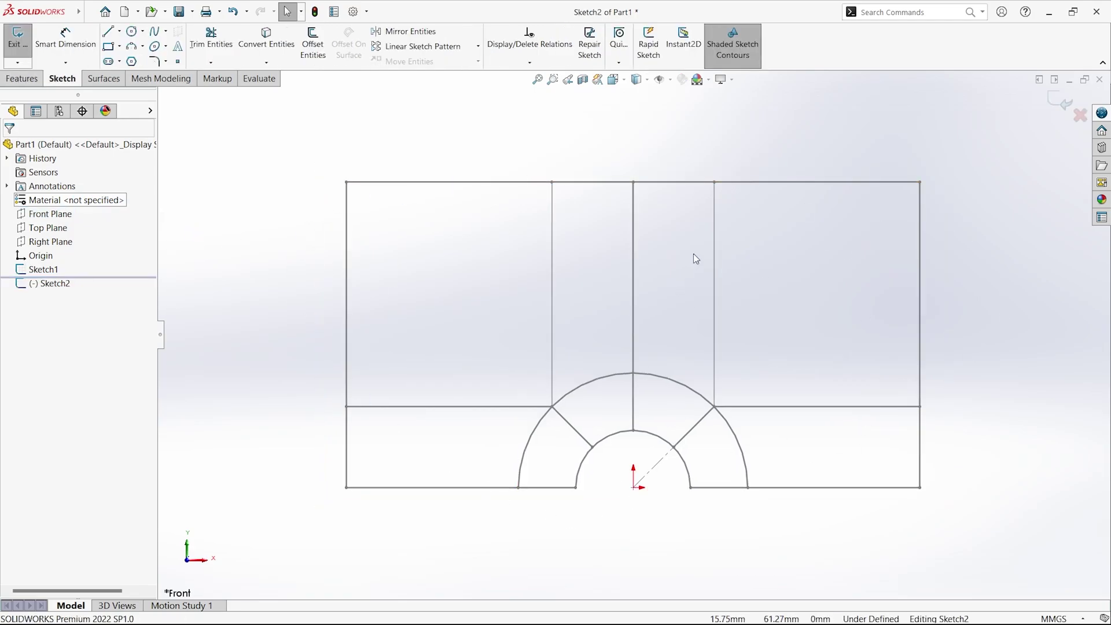
{"action": "left_click", "coordinate": [113, 50]}
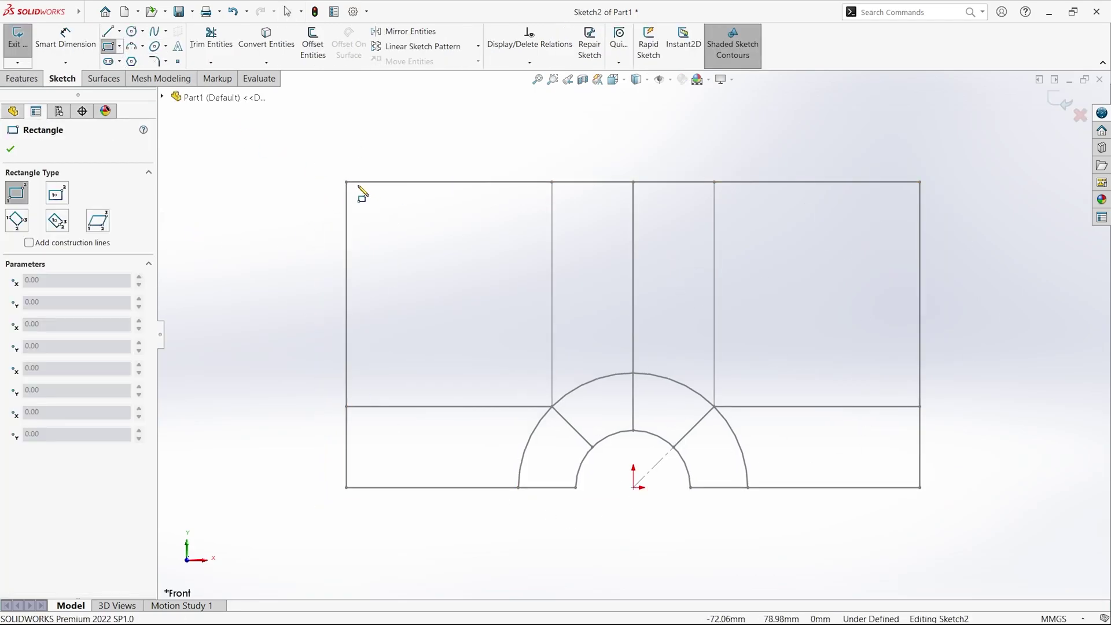
{"action": "left_click", "coordinate": [346, 182]}
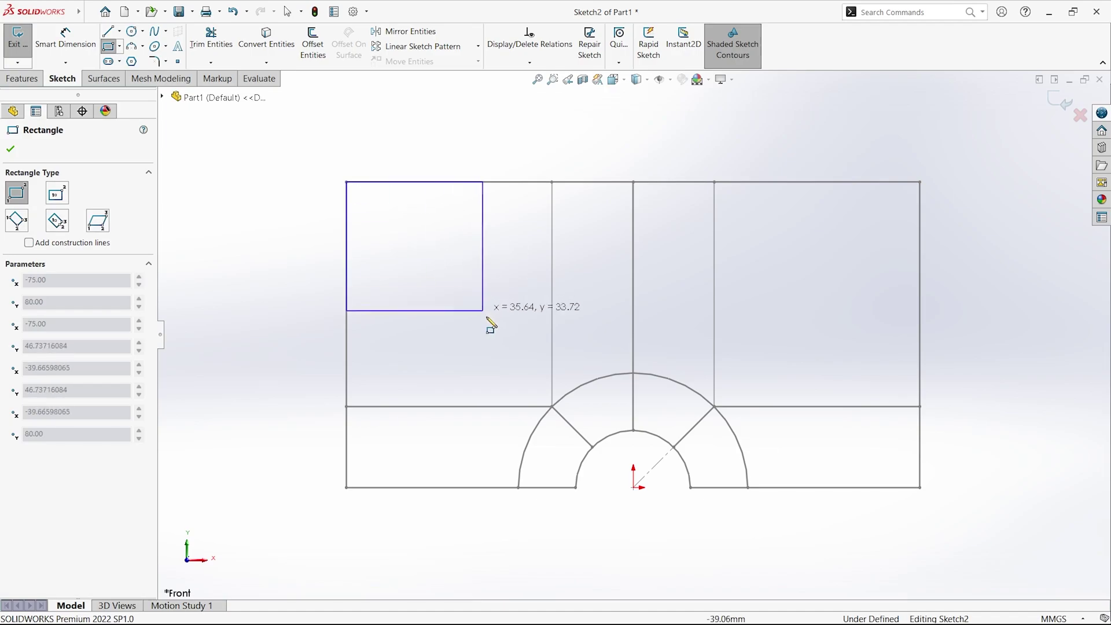
{"action": "left_click", "coordinate": [552, 406]}
{"action": "left_click", "coordinate": [22, 78]}
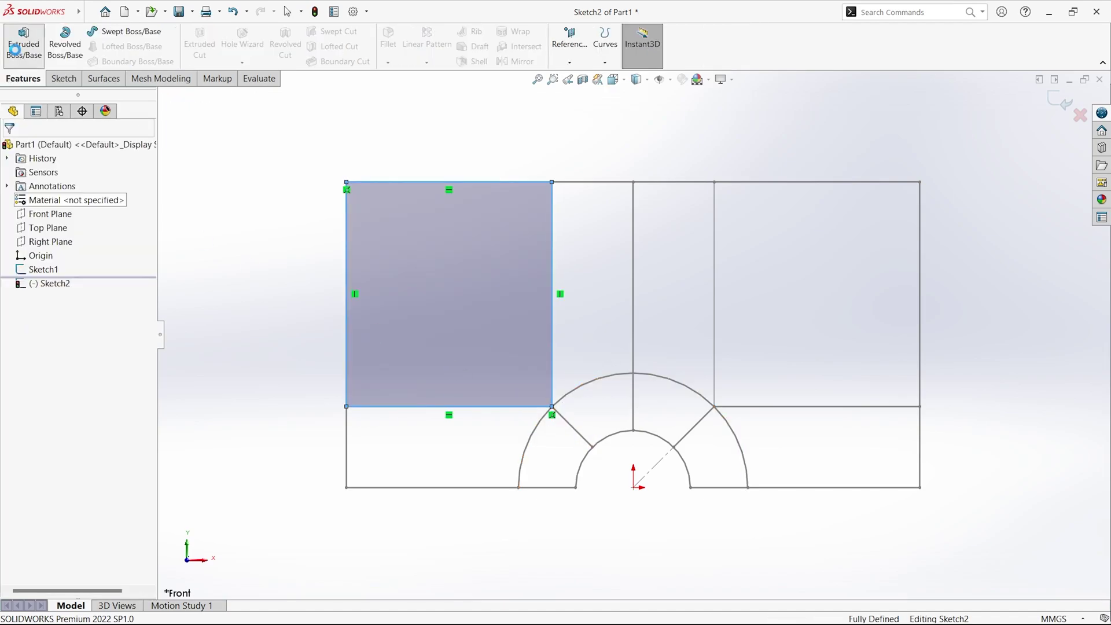
Step: Extrude the rectangle 10 mm Blind to create Boss-Extrude1
{"action": "left_click", "coordinate": [23, 44]}
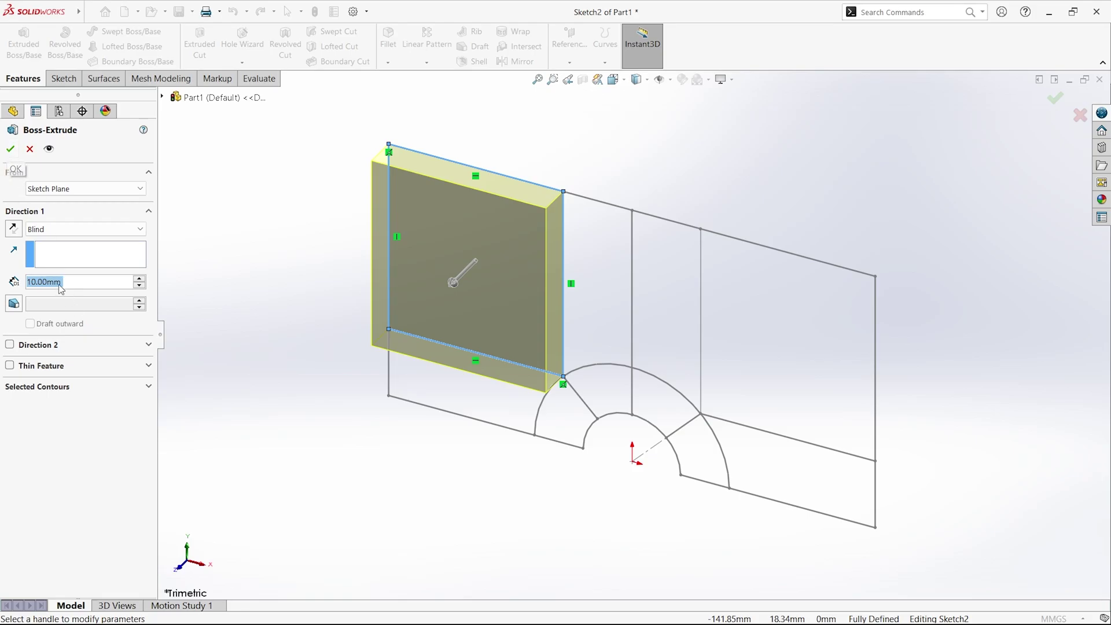
{"action": "left_click", "coordinate": [10, 152]}
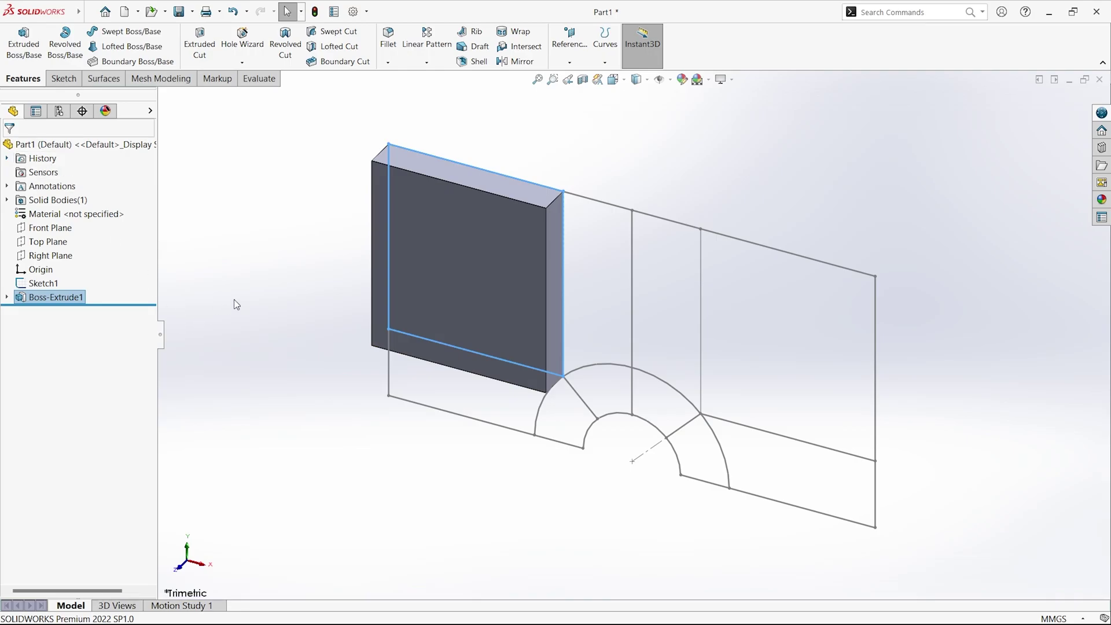
{"action": "middle_click_drag", "start_coordinate": [334, 410], "coordinate": [444, 350]}
Step: In front view, sketch the lower-left region with left and bottom lines closed by an outer-arc segment
{"action": "key", "text": "space"}
{"action": "key", "text": "Escape"}
{"action": "left_click", "coordinate": [50, 228]}
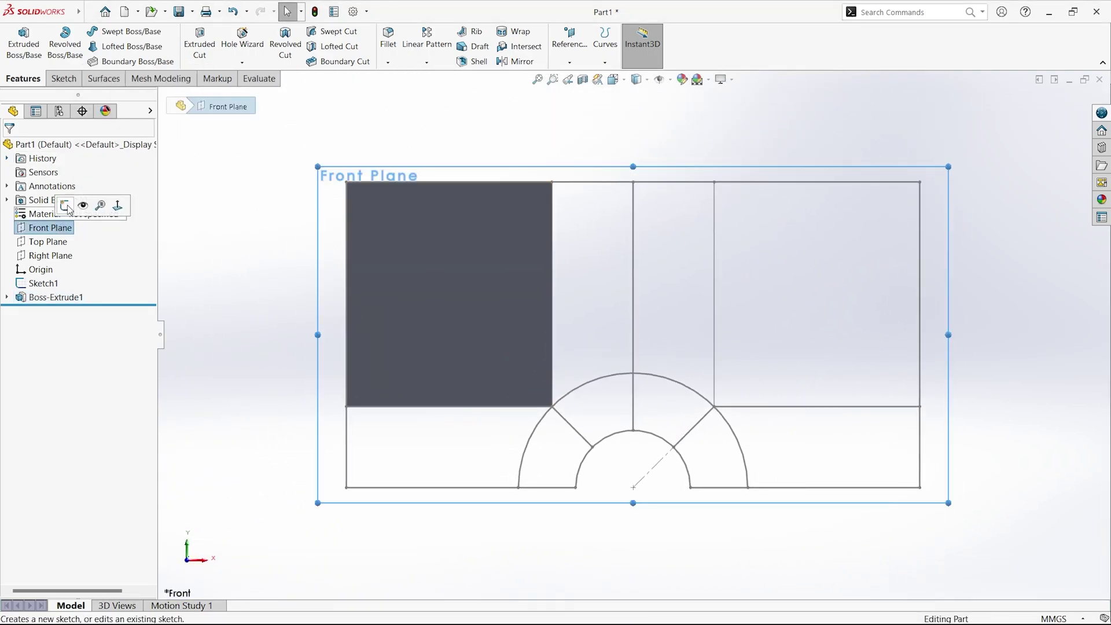
{"action": "left_click", "coordinate": [85, 206]}
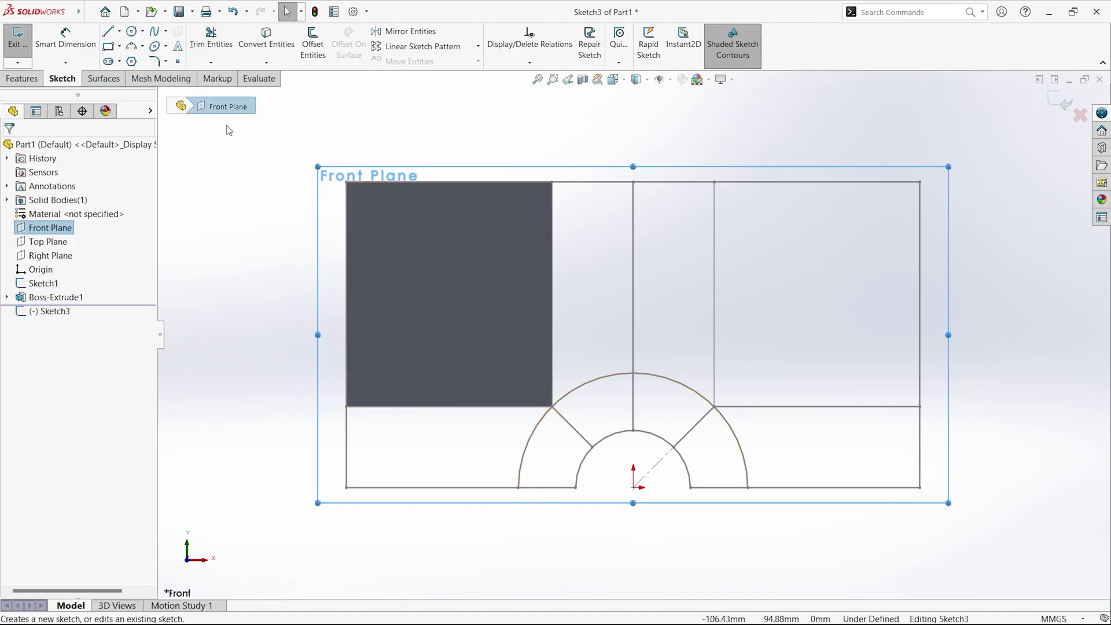
{"action": "left_click", "coordinate": [552, 406]}
{"action": "left_click", "coordinate": [346, 406]}
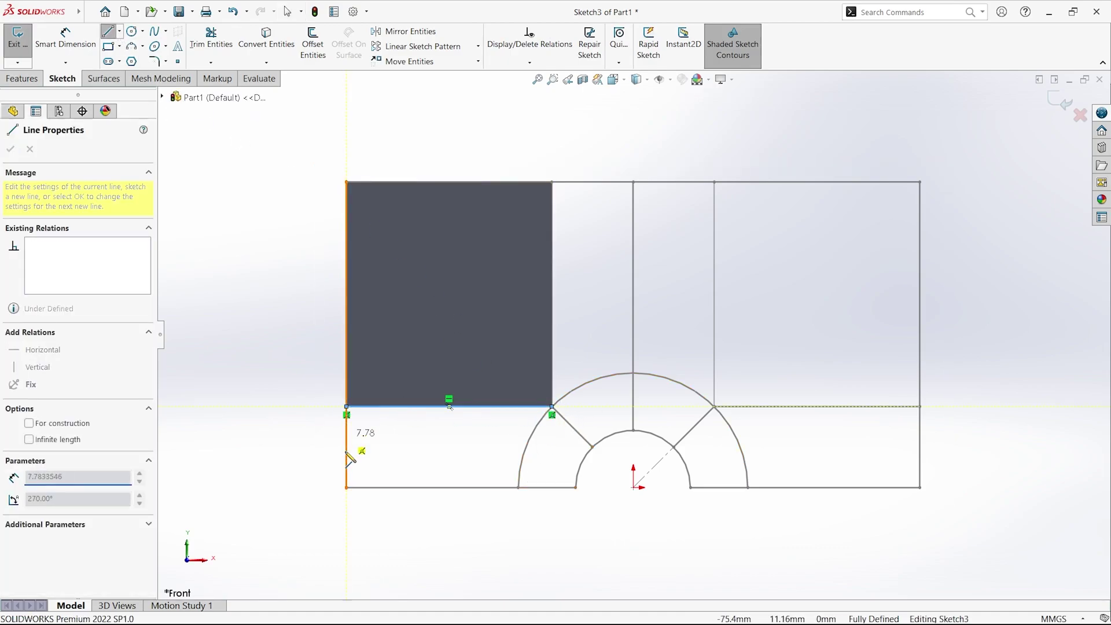
{"action": "left_click", "coordinate": [347, 487]}
{"action": "left_click", "coordinate": [519, 488]}
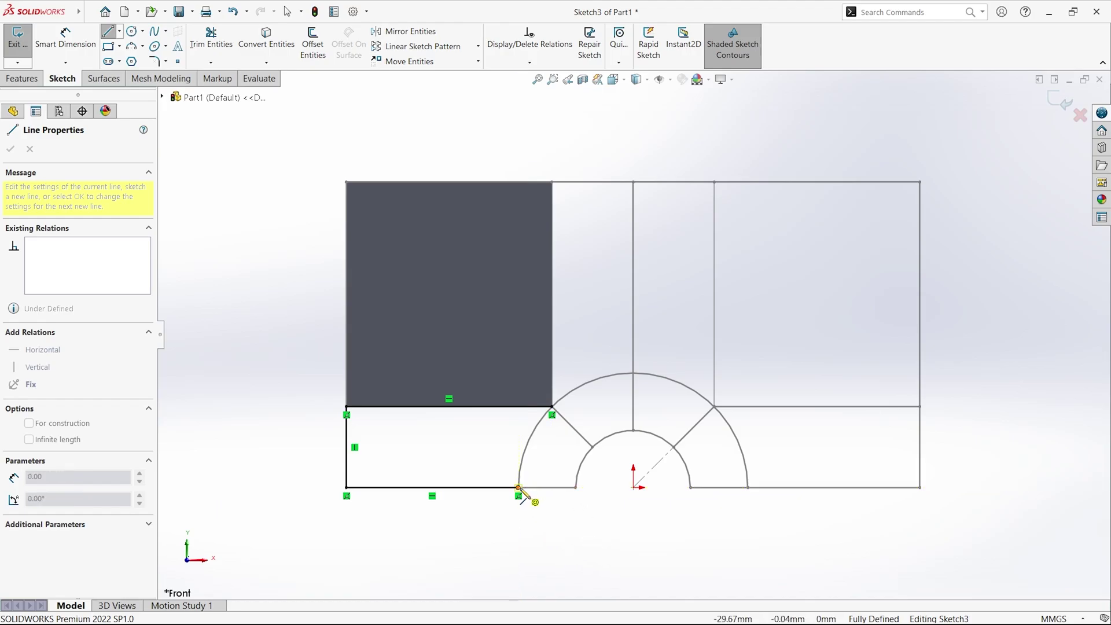
{"action": "left_click", "coordinate": [553, 407]}
{"action": "key", "text": "Escape"}
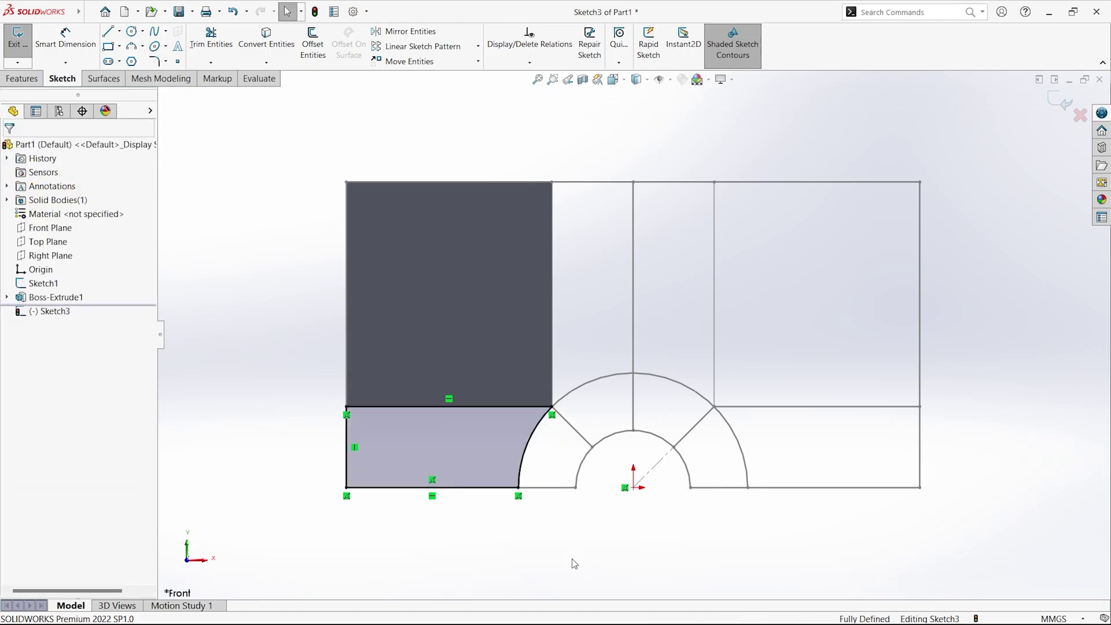
Step: Extrude the lower-left region 10 mm with Merge result off as Boss-Extrude2
{"action": "key", "text": "e"}
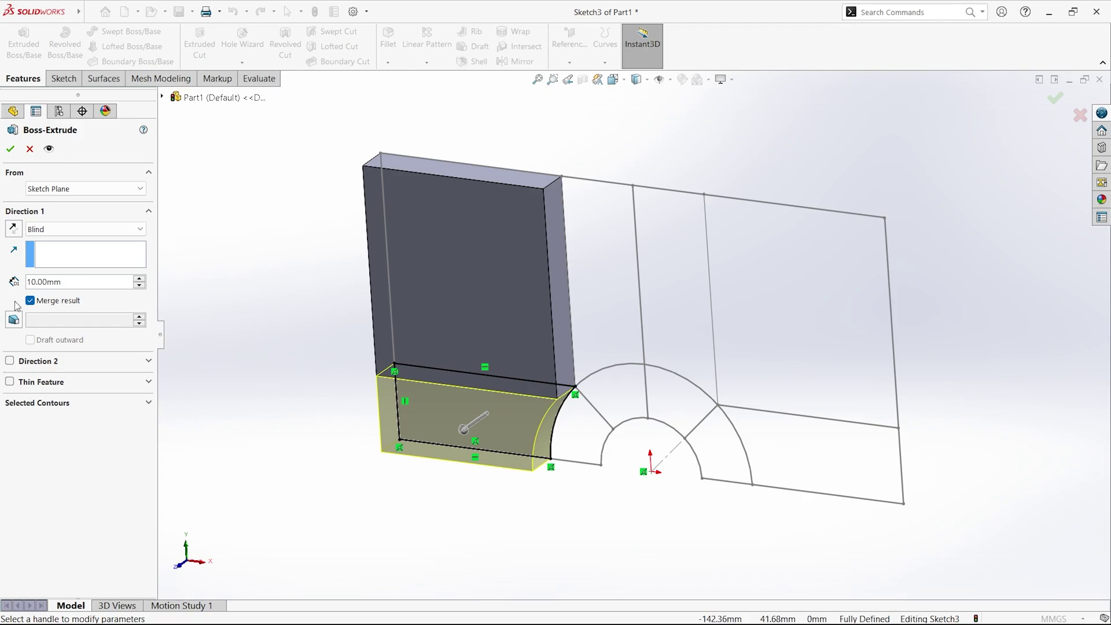
{"action": "left_click", "coordinate": [46, 303]}
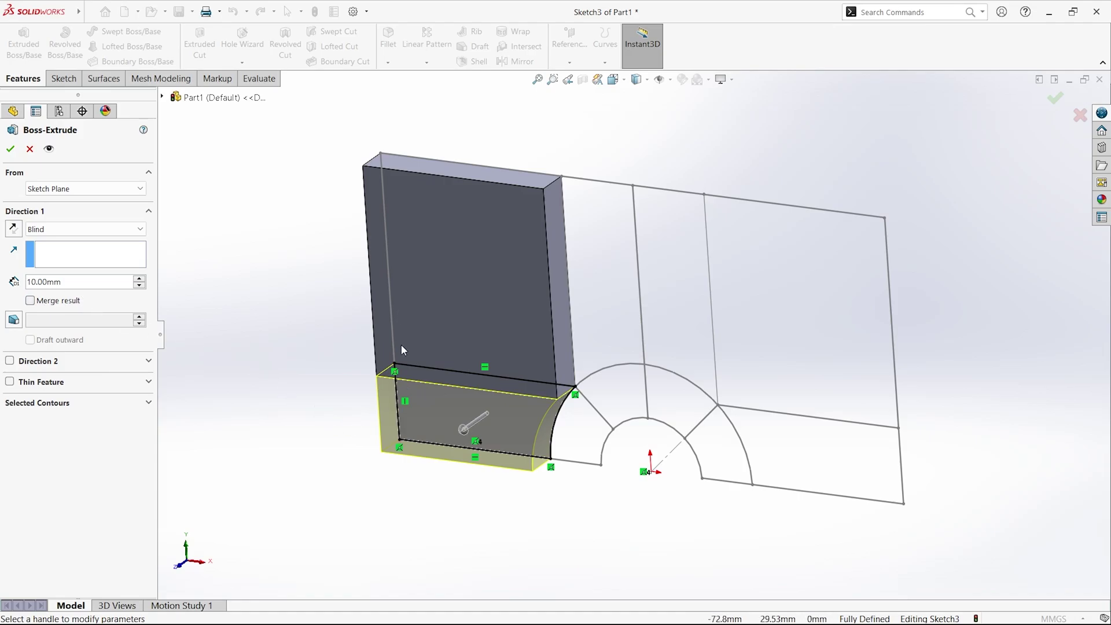
{"action": "left_click", "coordinate": [10, 149]}
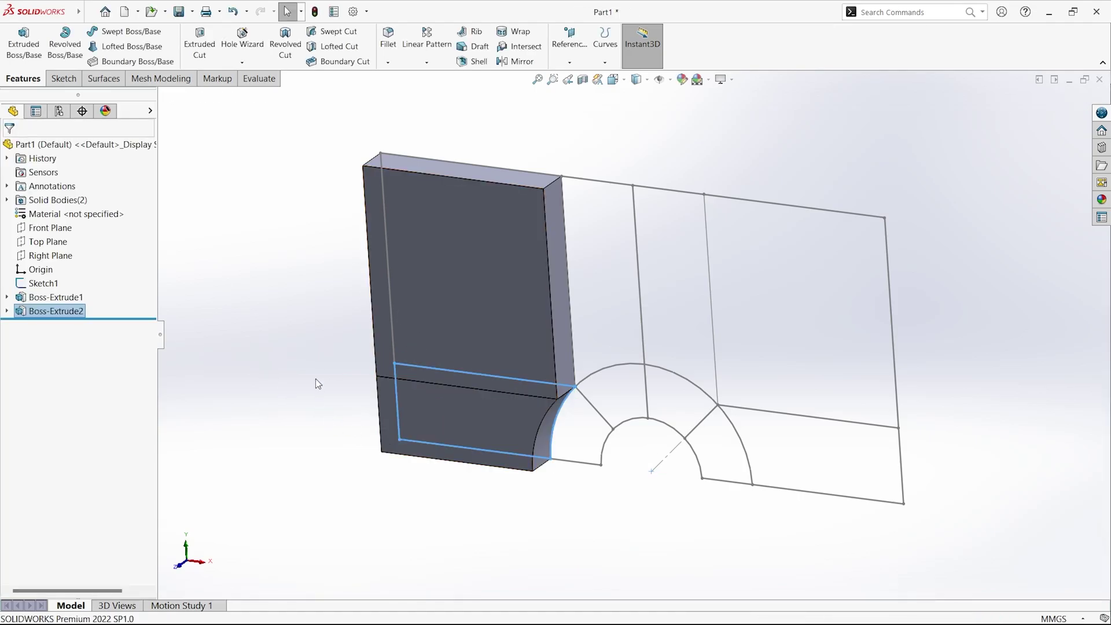
Step: Sketch a closed outline on the Front Plane from the outer arc up to the top edge and middle line
{"action": "left_click", "coordinate": [50, 227]}
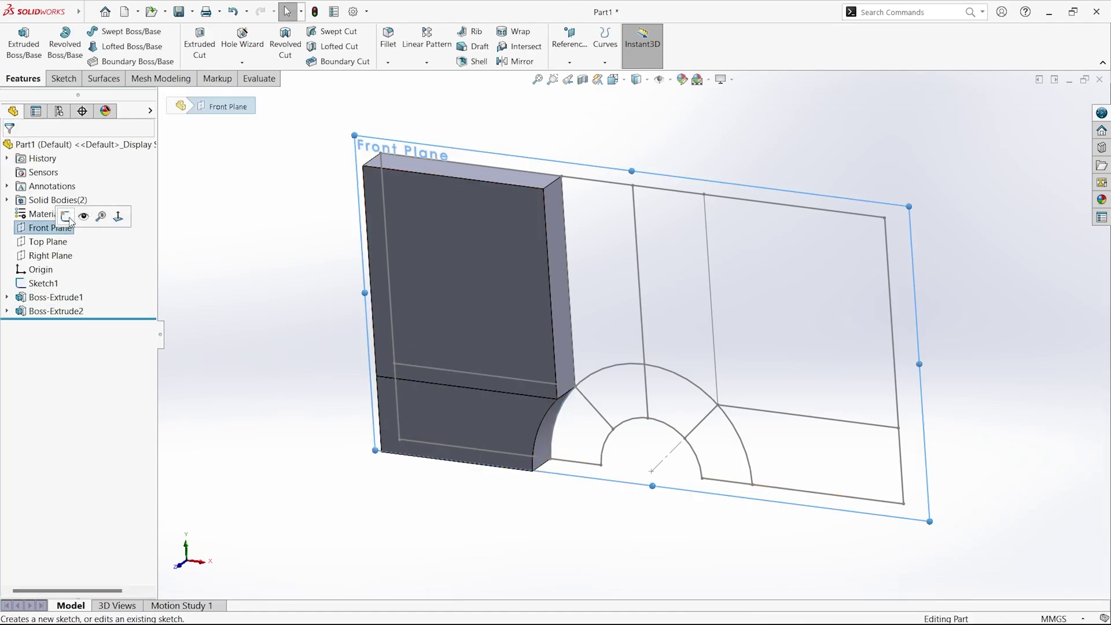
{"action": "left_click", "coordinate": [86, 214]}
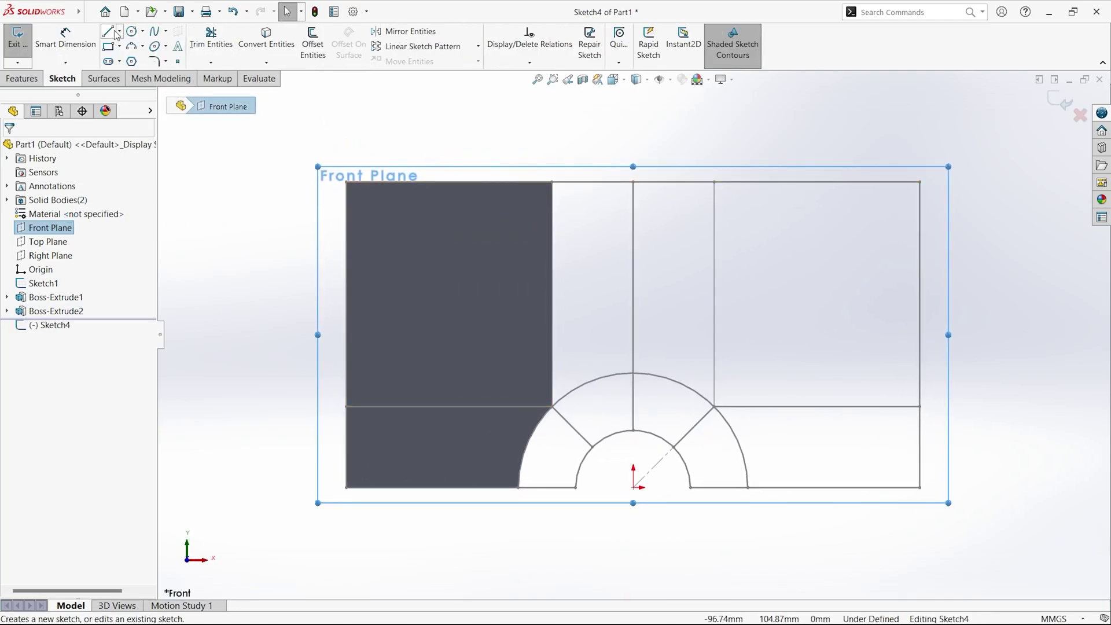
{"action": "left_click", "coordinate": [114, 33]}
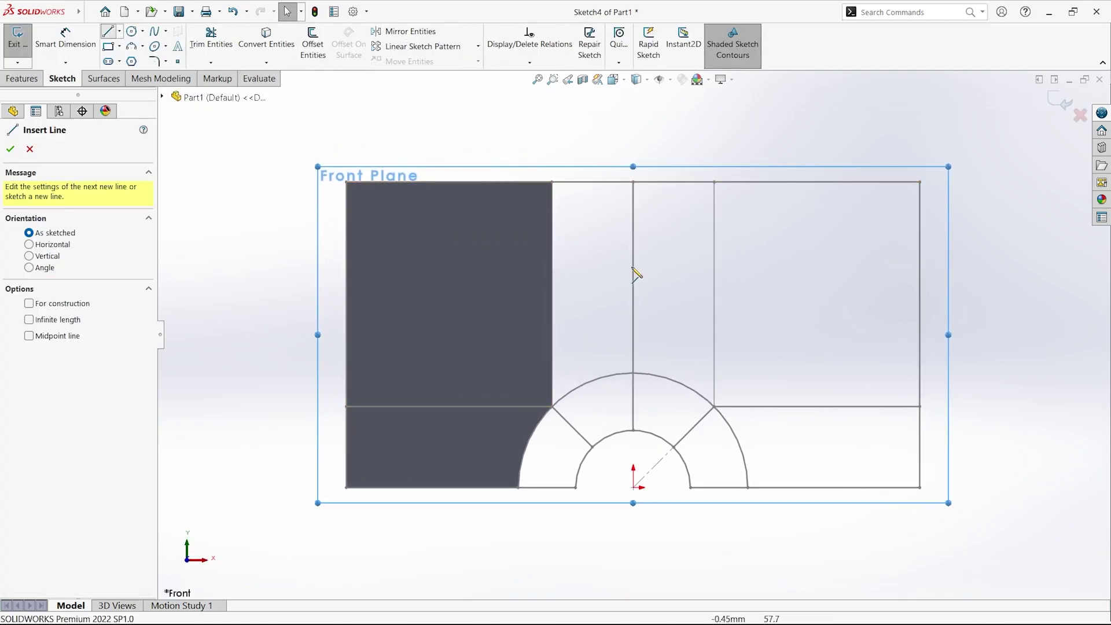
{"action": "left_click", "coordinate": [552, 407]}
{"action": "left_click", "coordinate": [551, 183]}
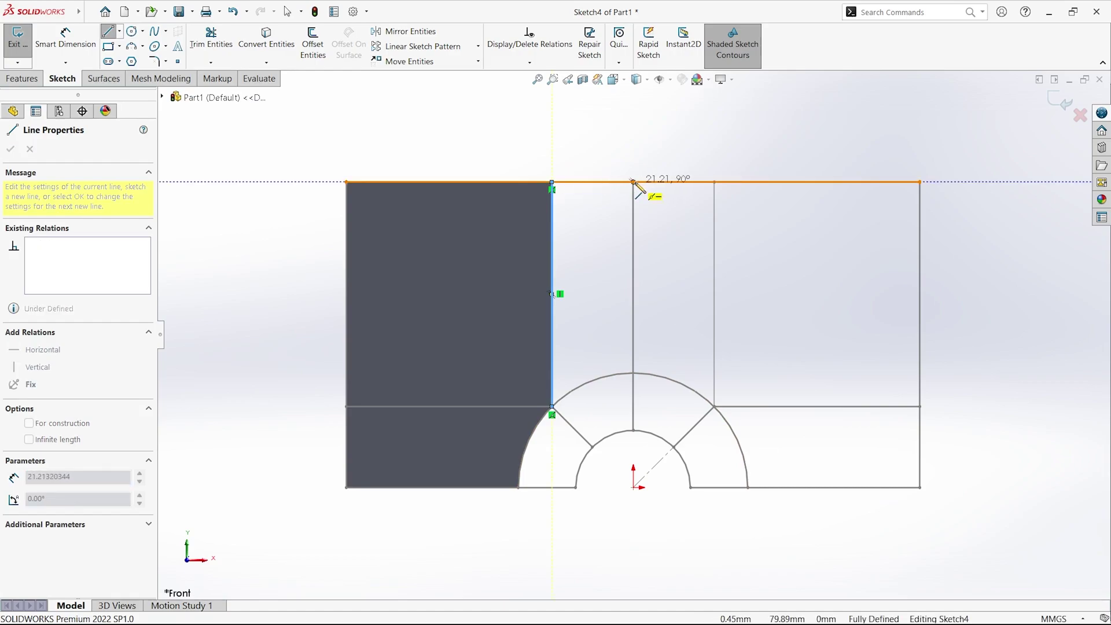
{"action": "left_click", "coordinate": [633, 182]}
{"action": "left_click", "coordinate": [634, 374]}
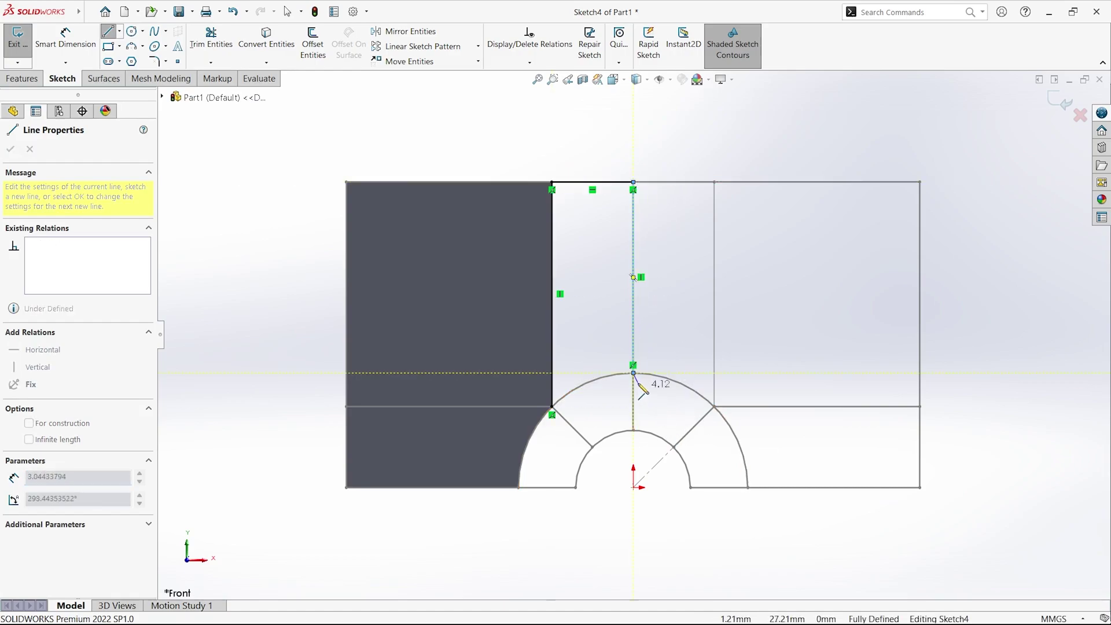
{"action": "left_click", "coordinate": [553, 408]}
Step: Extrude it 10 mm as a separate body, Boss-Extrude3, and return to Front view
{"action": "left_click", "coordinate": [22, 78]}
{"action": "left_click", "coordinate": [20, 49]}
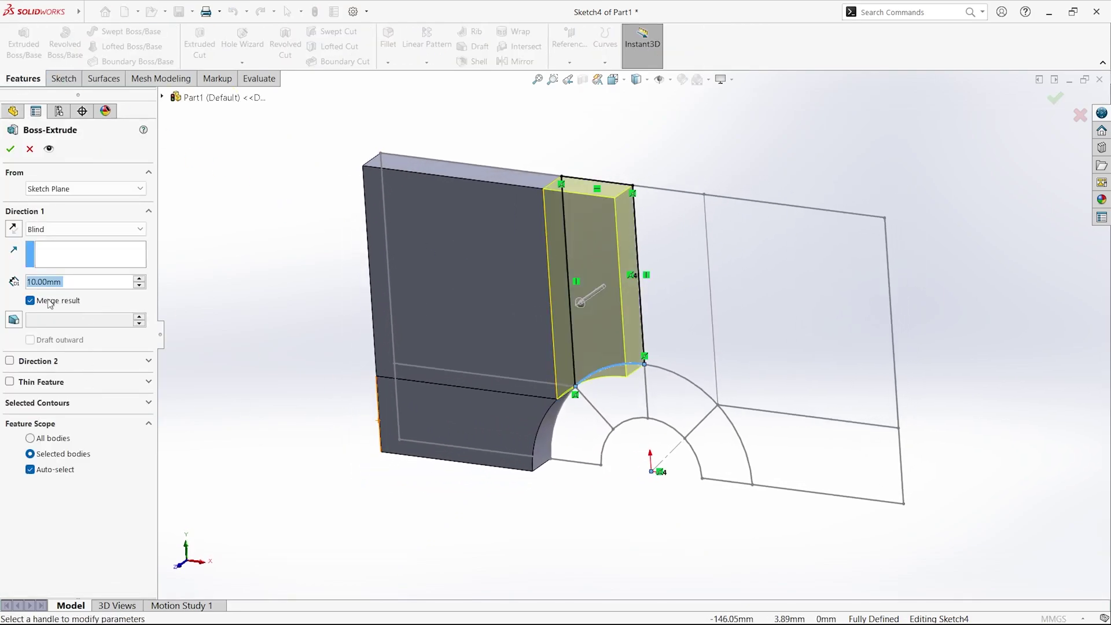
{"action": "left_click", "coordinate": [50, 302]}
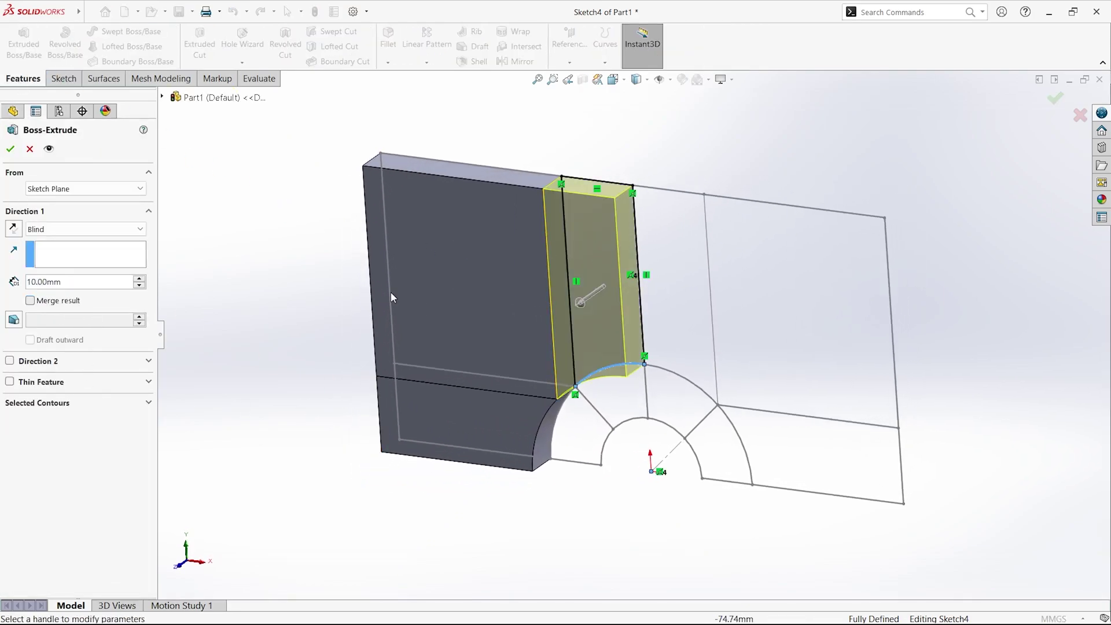
{"action": "left_click", "coordinate": [9, 150]}
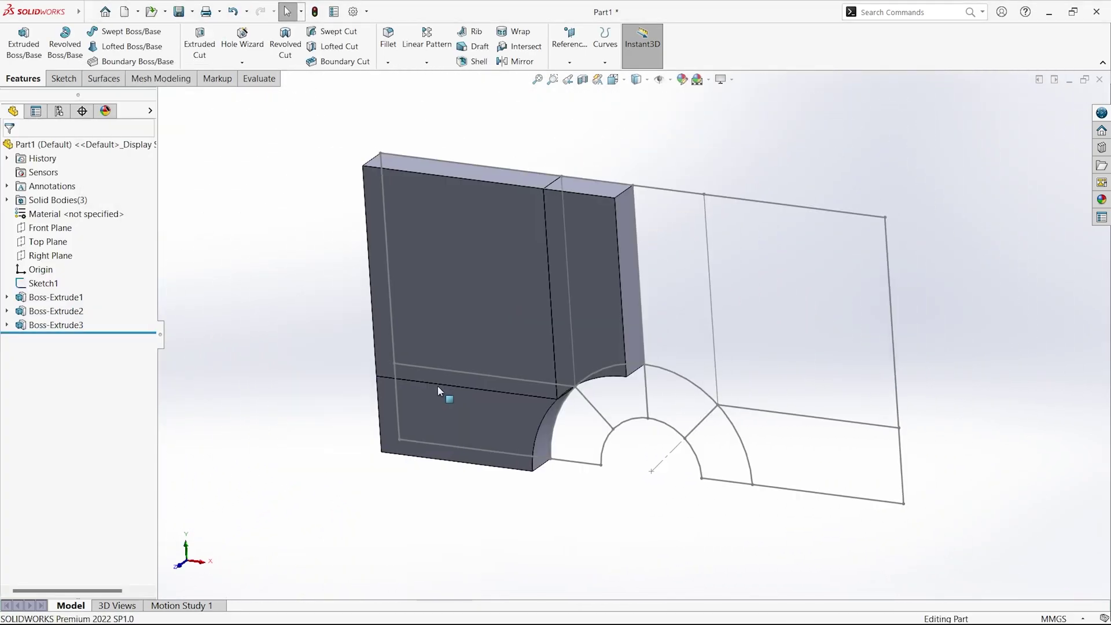
{"action": "key", "text": "ctrl+1"}
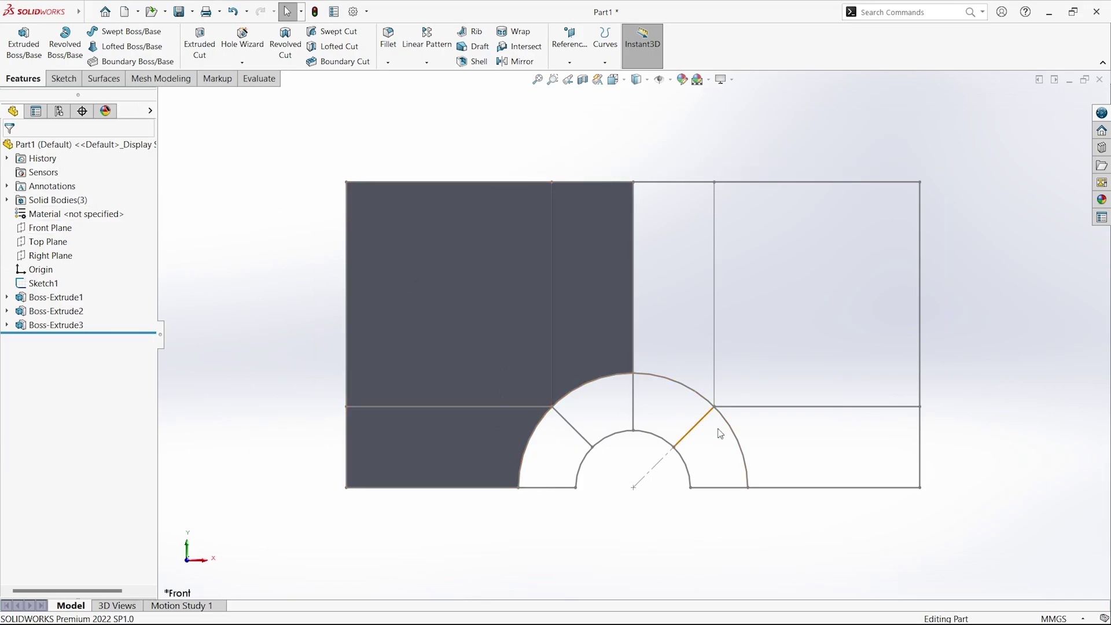
Step: Sketch the leftmost 45° ring slice between the inner and outer arcs on the Front Plane
{"action": "left_click", "coordinate": [58, 227]}
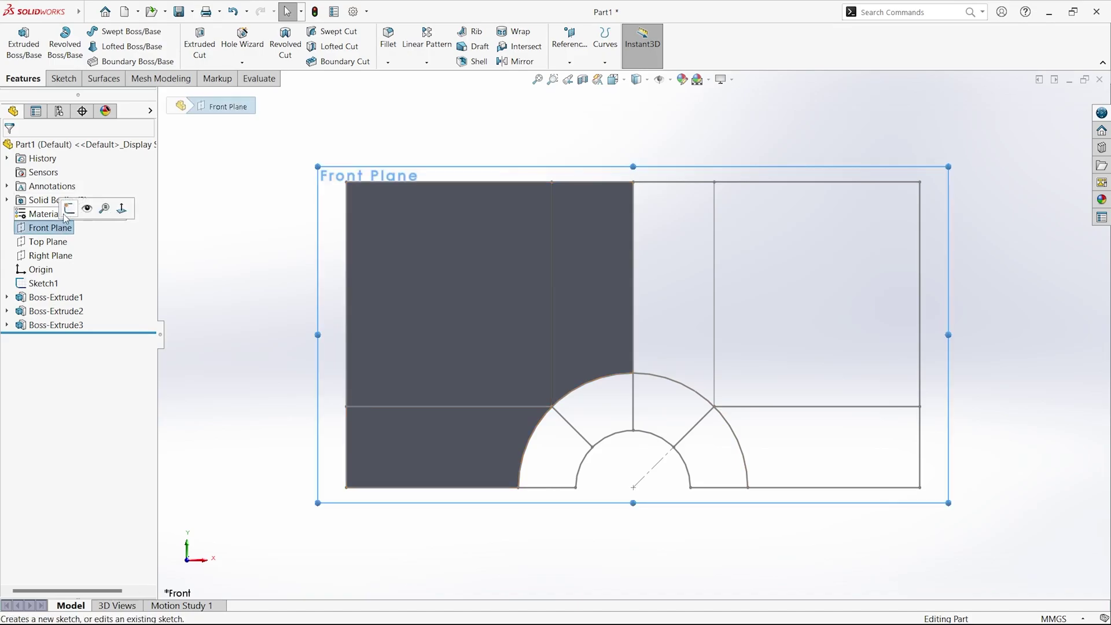
{"action": "left_click", "coordinate": [72, 216]}
{"action": "left_click", "coordinate": [107, 31]}
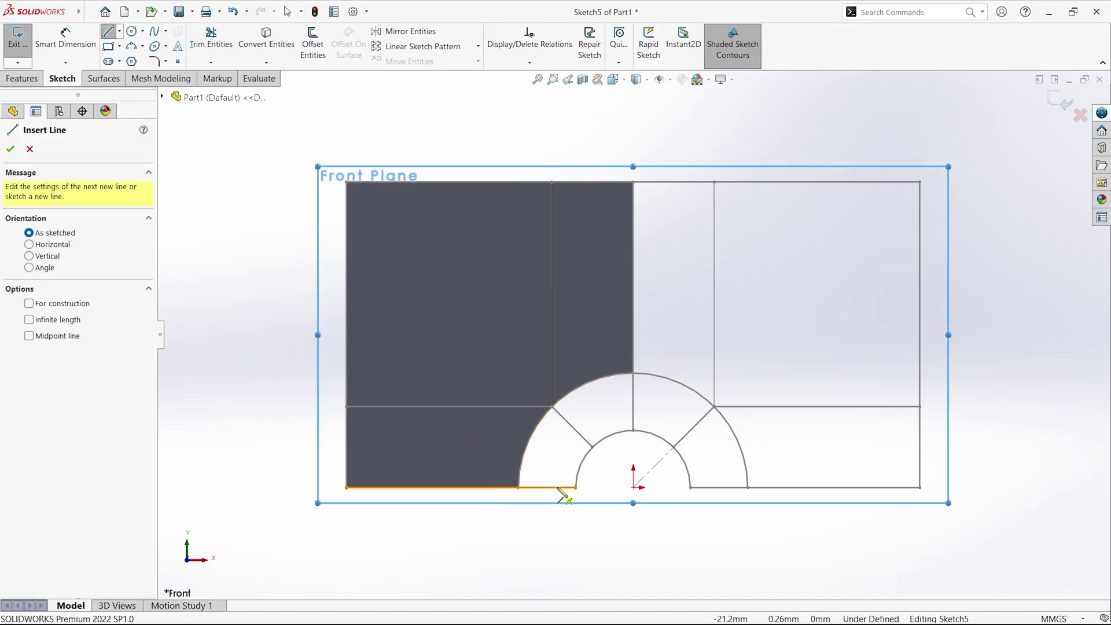
{"action": "left_click", "coordinate": [575, 487]}
{"action": "left_click", "coordinate": [520, 488]}
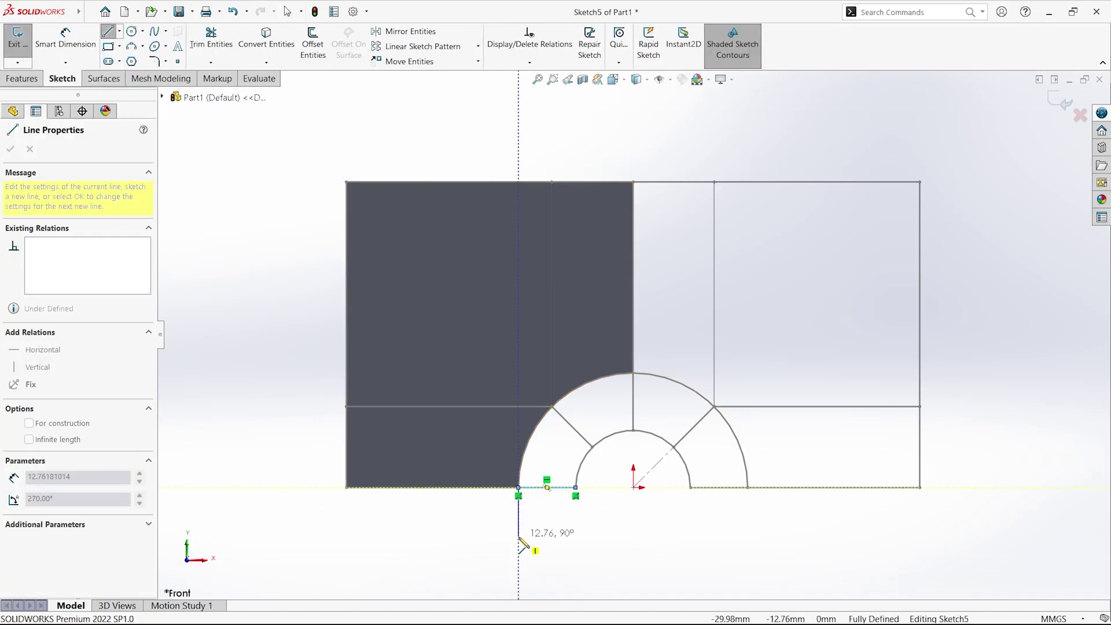
{"action": "left_click", "coordinate": [551, 405]}
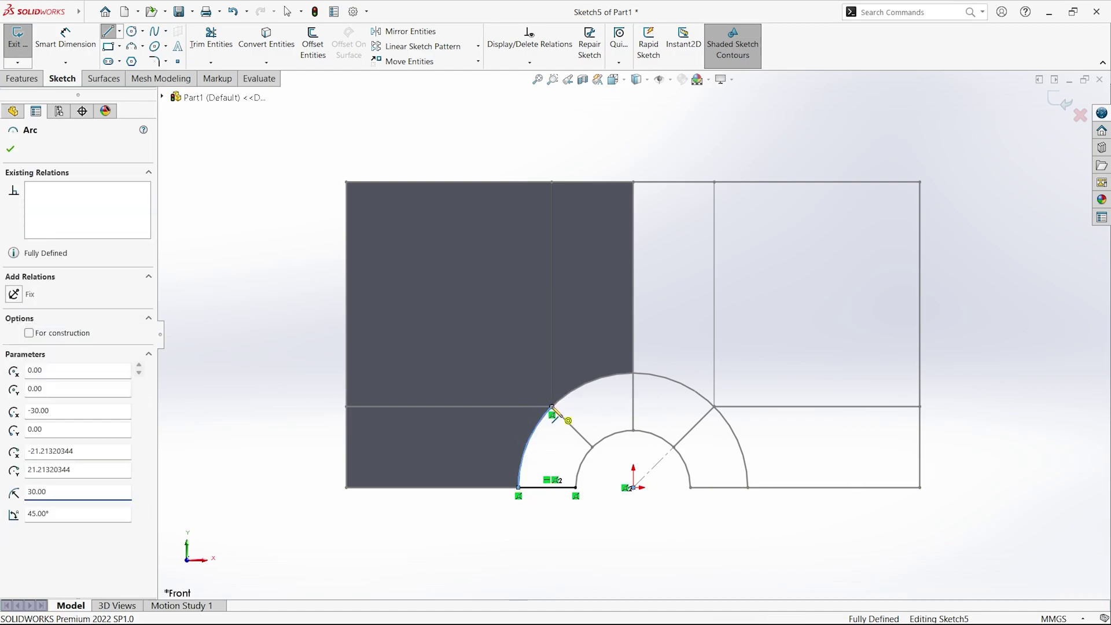
{"action": "left_click", "coordinate": [593, 448]}
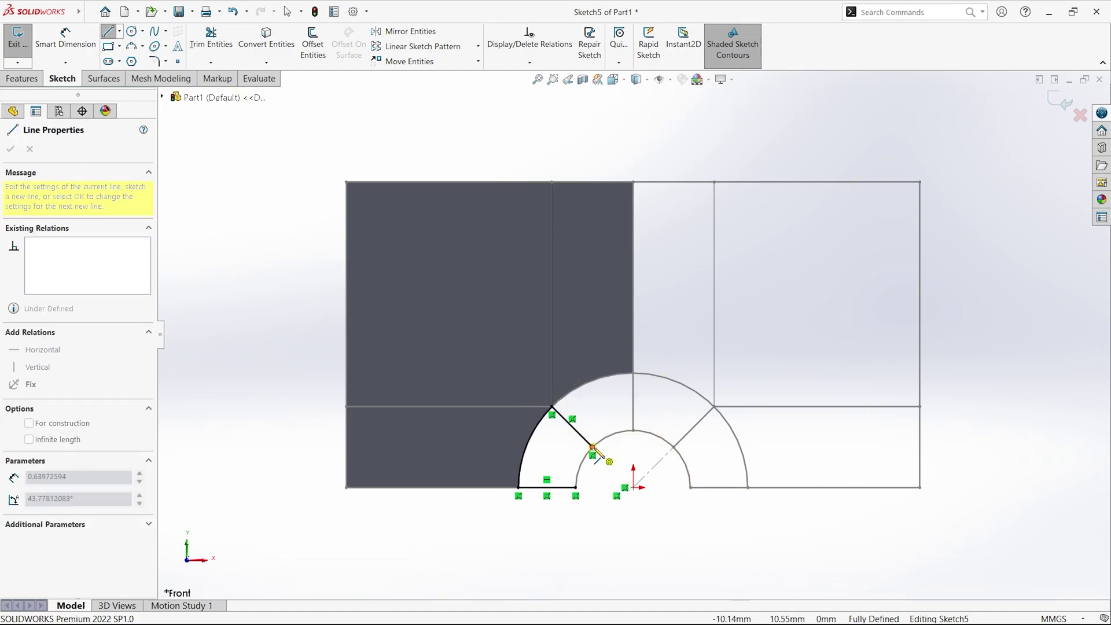
{"action": "left_click", "coordinate": [576, 488]}
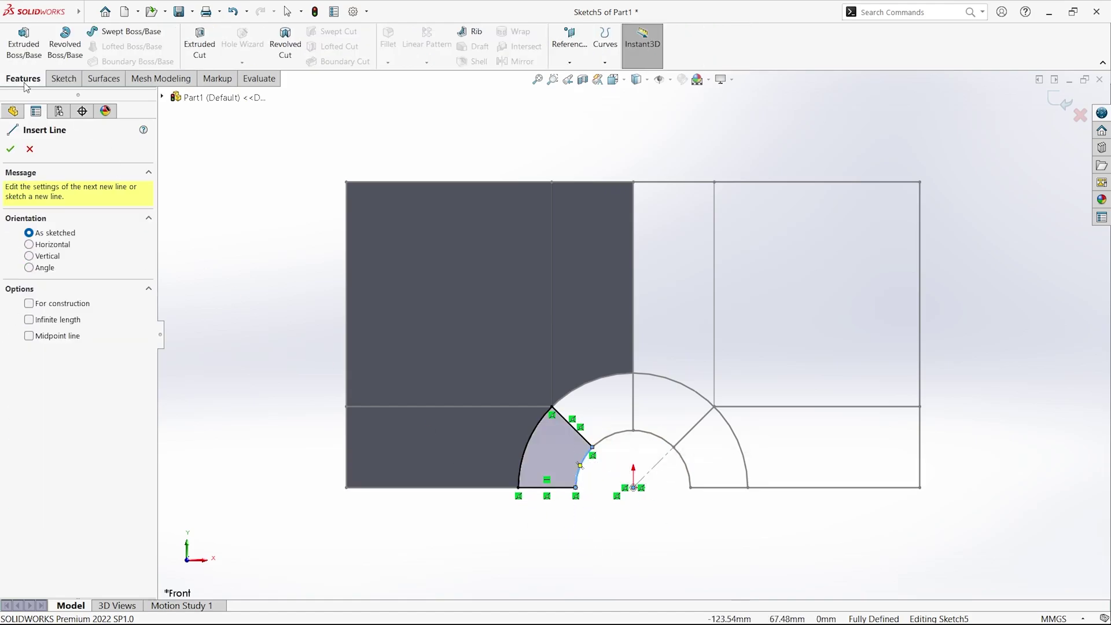
Step: Extrude the ring slice 10 mm as a separate body, Boss-Extrude4
{"action": "left_click", "coordinate": [23, 42]}
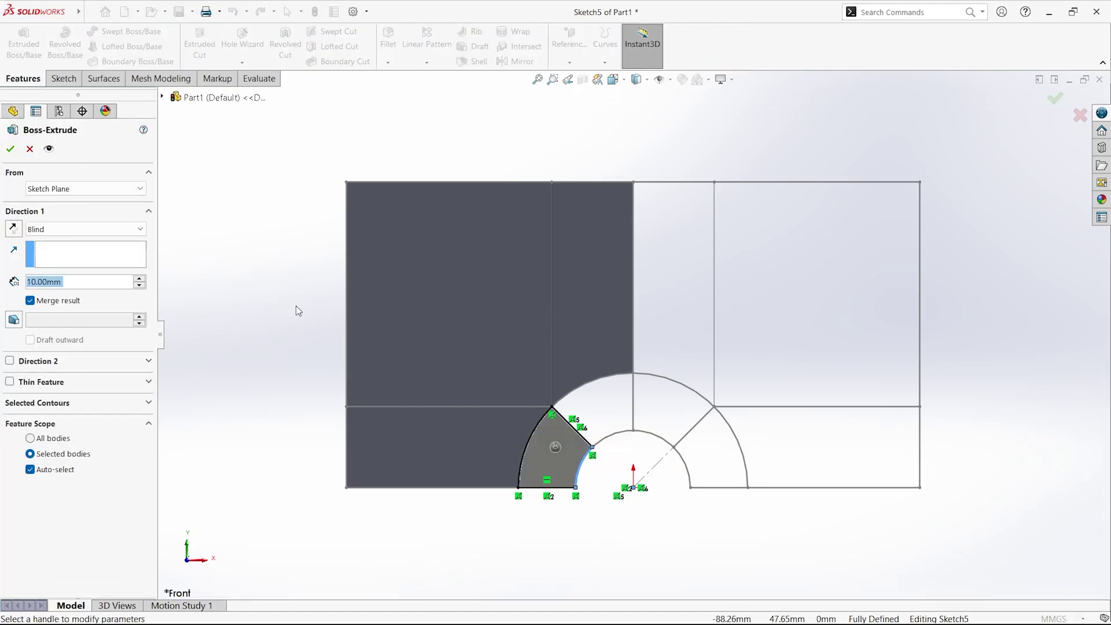
{"action": "middle_click_drag", "start_coordinate": [342, 307], "coordinate": [269, 338]}
{"action": "left_click", "coordinate": [30, 301]}
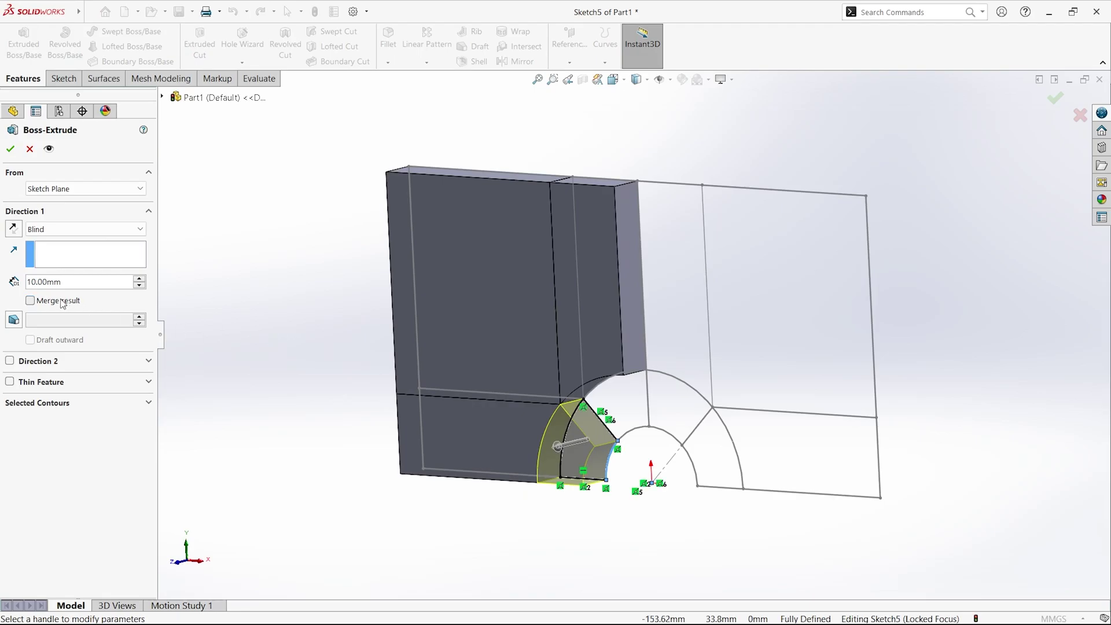
{"action": "left_click", "coordinate": [10, 150]}
{"action": "middle_click_drag", "start_coordinate": [581, 466], "coordinate": [573, 445]}
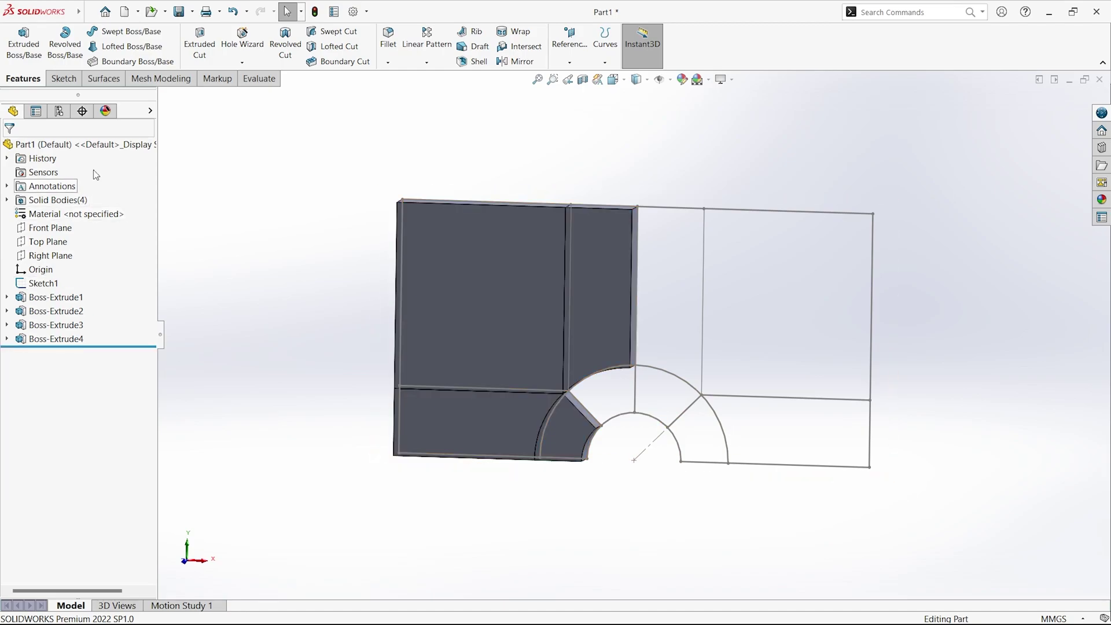
Step: Circular-pattern the Boss-Extrude4 body about the arc edge: 4 instances, 135° equal spacing
{"action": "left_click", "coordinate": [427, 62]}
{"action": "left_click", "coordinate": [446, 85]}
{"action": "left_click", "coordinate": [10, 315]}
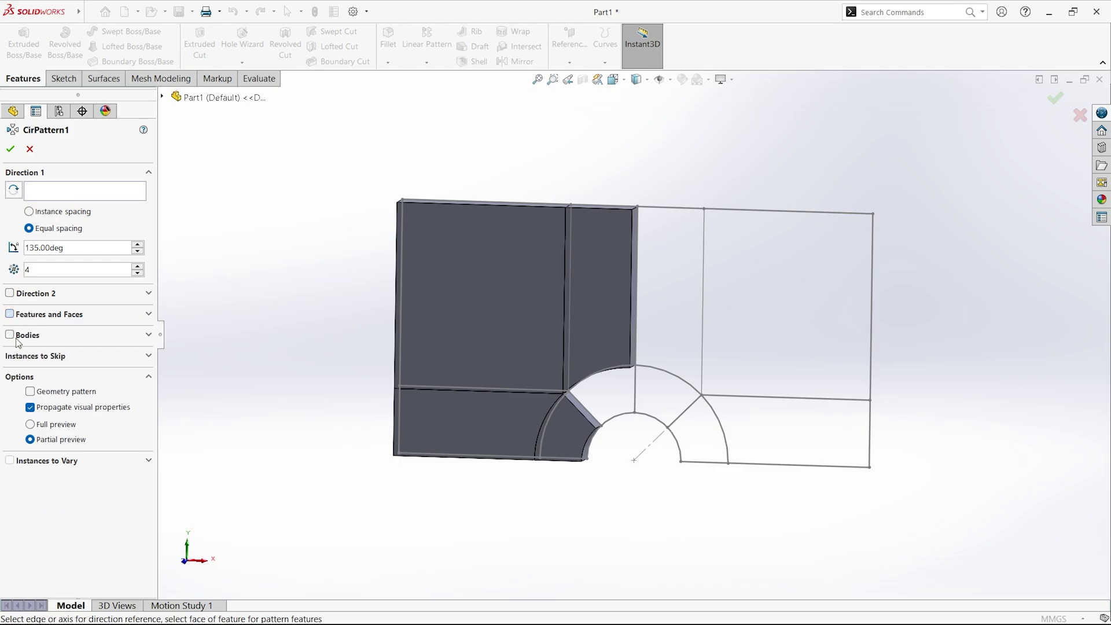
{"action": "left_click", "coordinate": [10, 336]}
{"action": "left_click", "coordinate": [560, 441]}
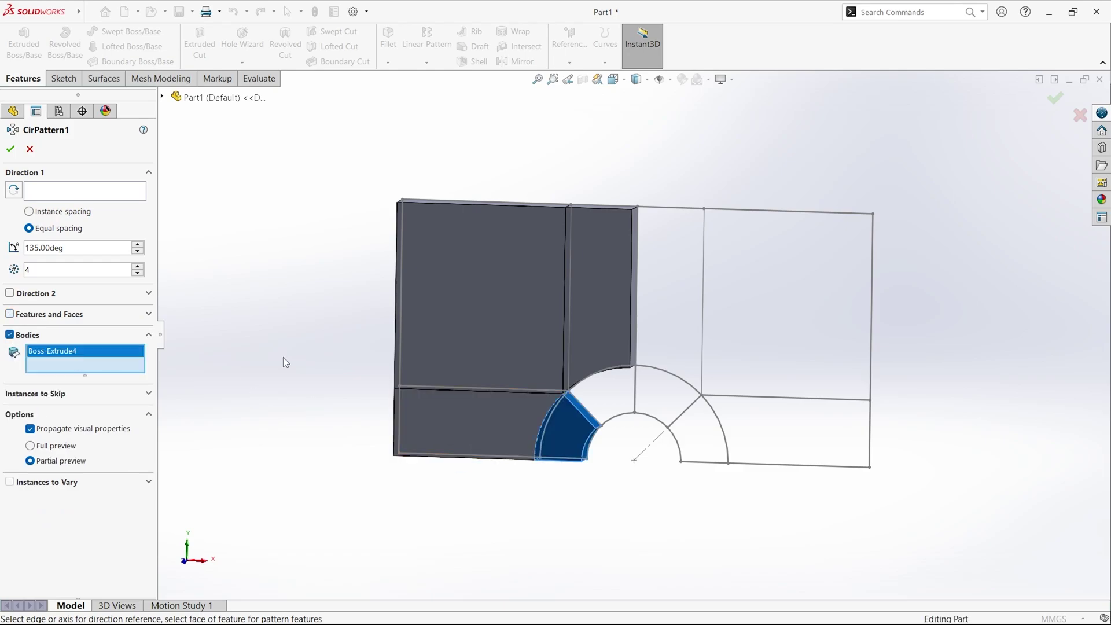
{"action": "left_click", "coordinate": [62, 195]}
{"action": "left_click", "coordinate": [538, 433]}
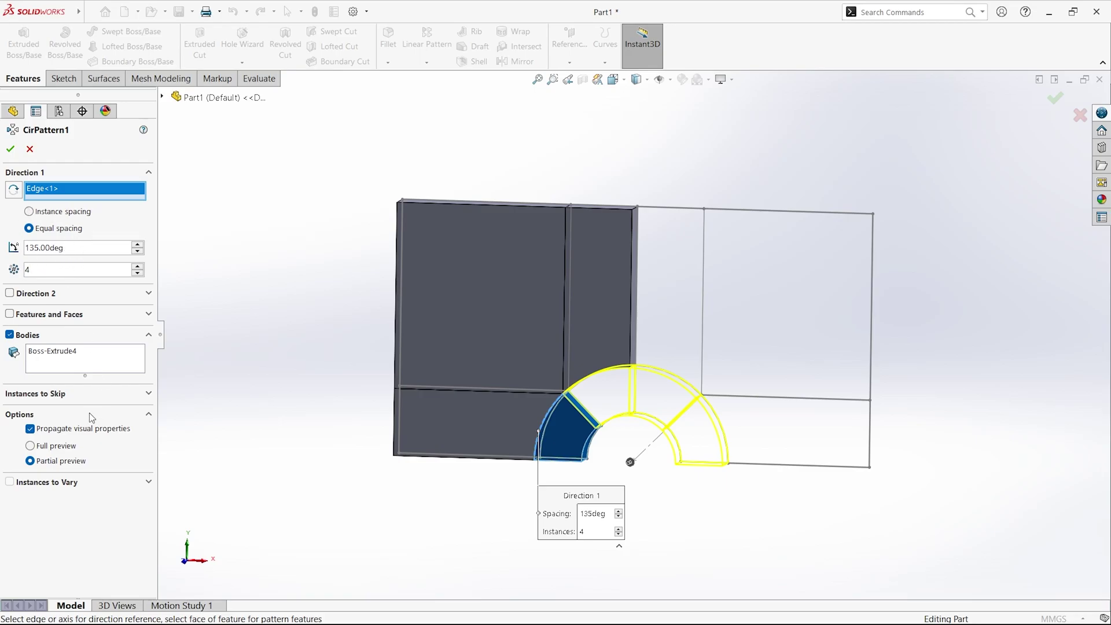
{"action": "left_click", "coordinate": [10, 150]}
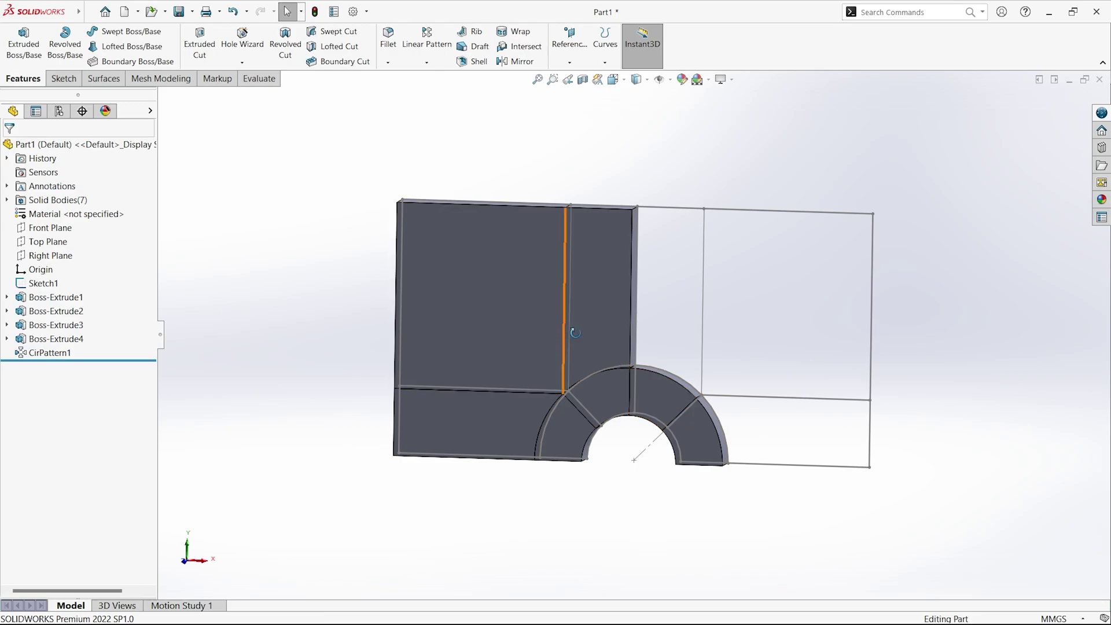
Step: Select the faces of the three left-hand blocks to check them, then clear the selection
{"action": "left_click", "coordinate": [598, 318]}
{"action": "left_click", "coordinate": [516, 306]}
{"action": "left_click", "coordinate": [509, 420]}
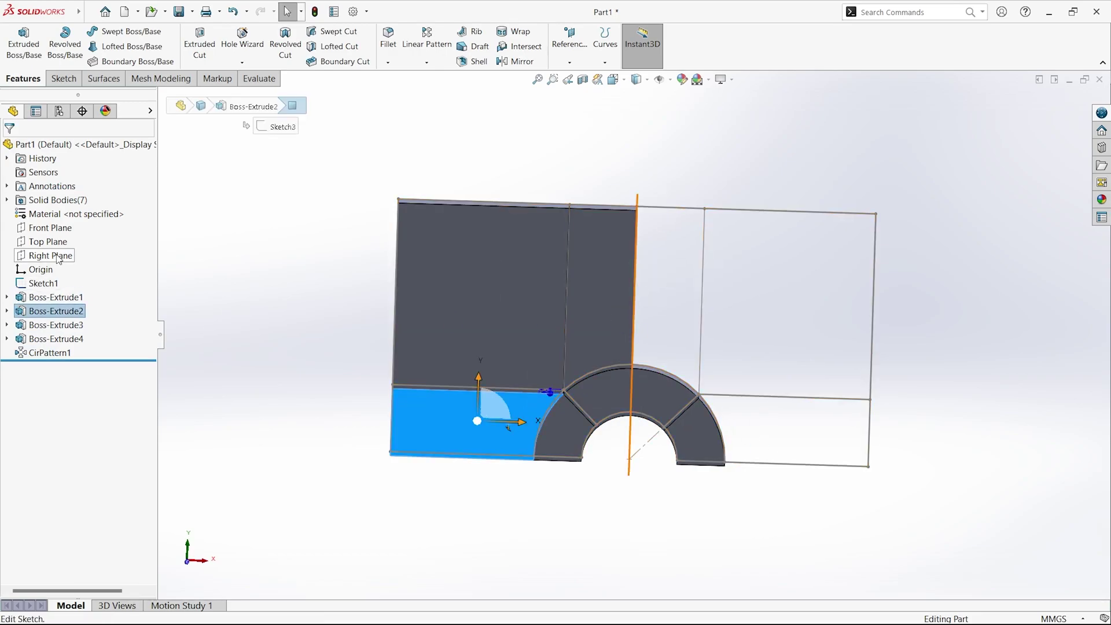
{"action": "left_click", "coordinate": [313, 446]}
Step: Mirror bodies Boss-Extrude1, Boss-Extrude2 and Boss-Extrude3 across the Right Plane
{"action": "left_click", "coordinate": [521, 62]}
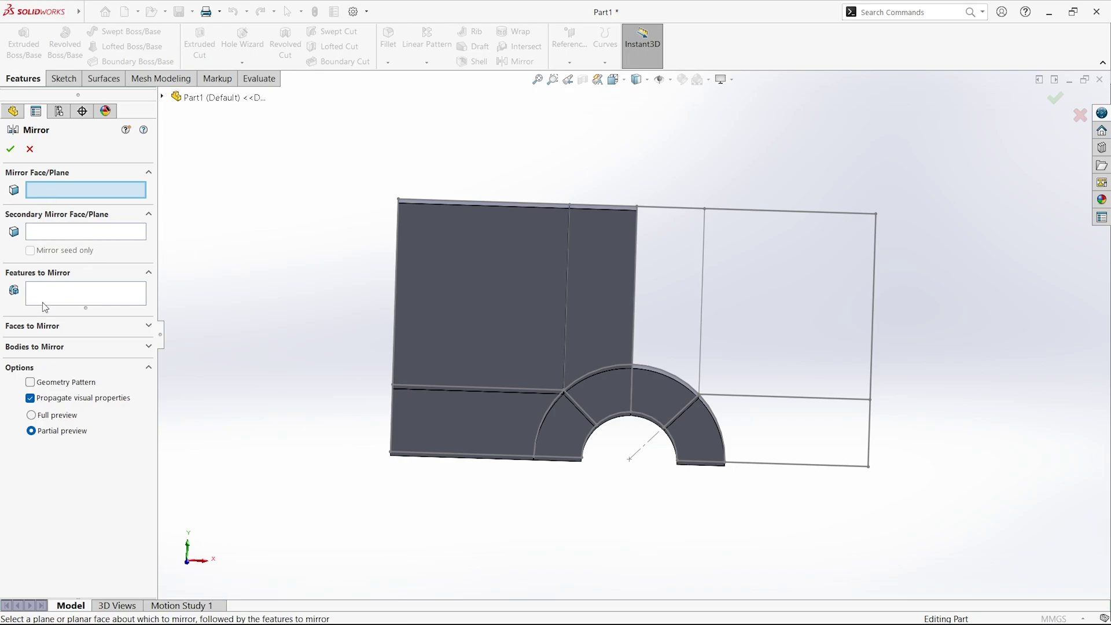
{"action": "left_click", "coordinate": [48, 346]}
{"action": "left_click", "coordinate": [491, 325]}
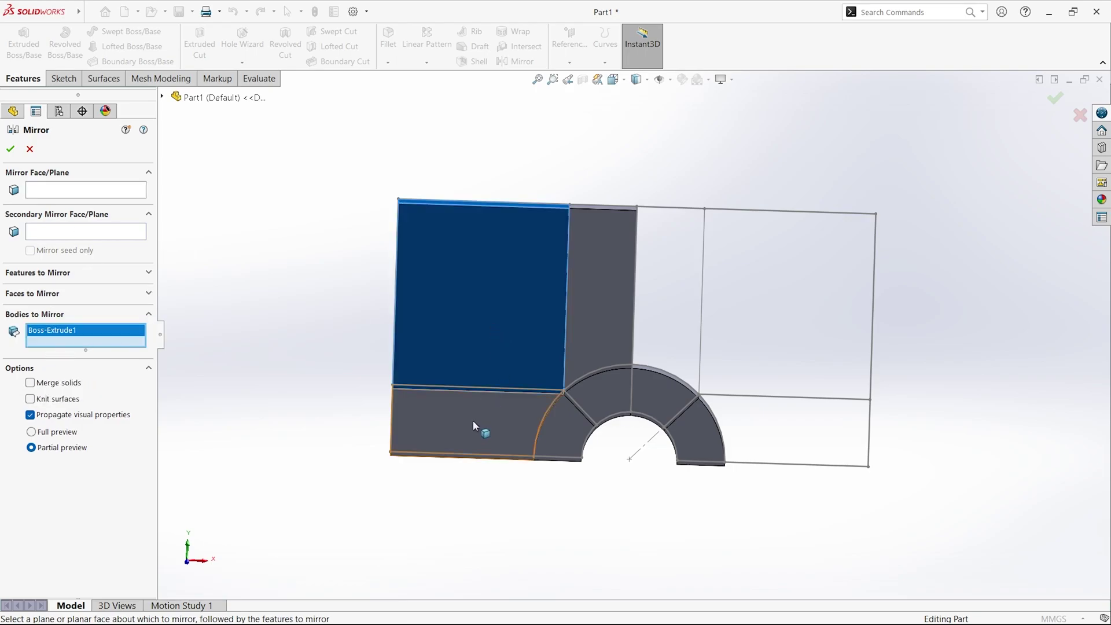
{"action": "left_click", "coordinate": [473, 421]}
{"action": "left_click", "coordinate": [606, 331]}
{"action": "left_click", "coordinate": [44, 187]}
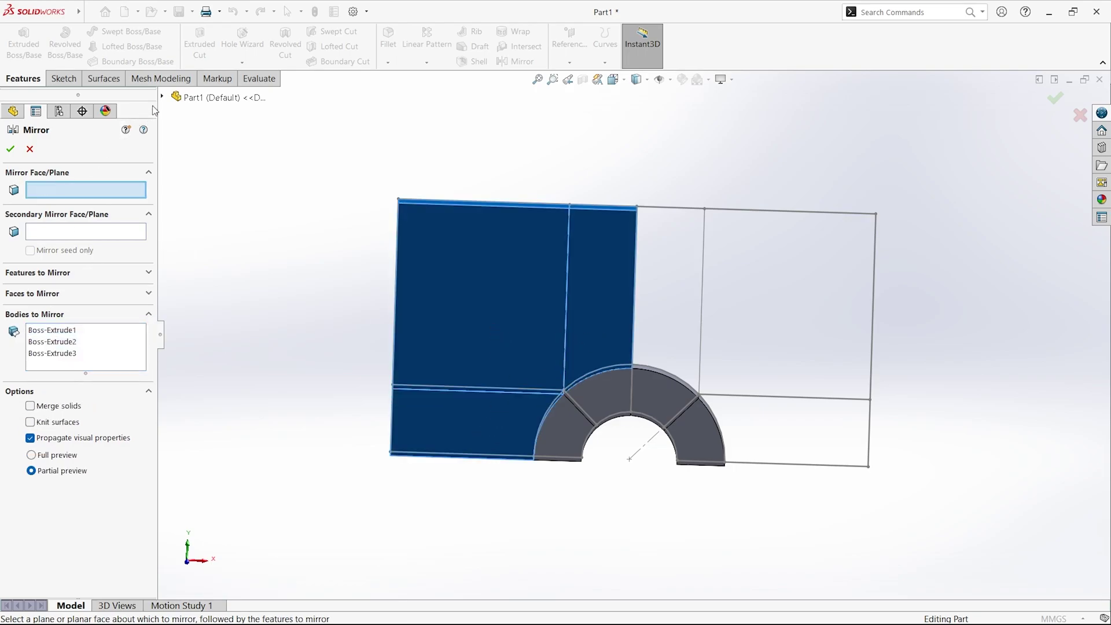
{"action": "left_click", "coordinate": [163, 97]}
{"action": "left_click", "coordinate": [220, 209]}
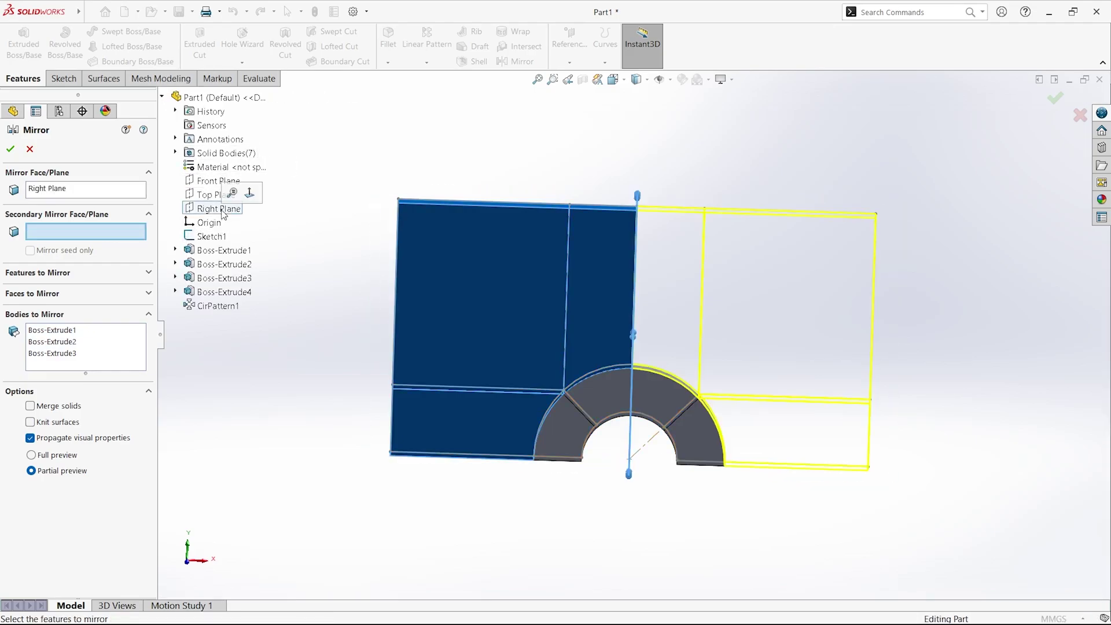
{"action": "left_click", "coordinate": [11, 152]}
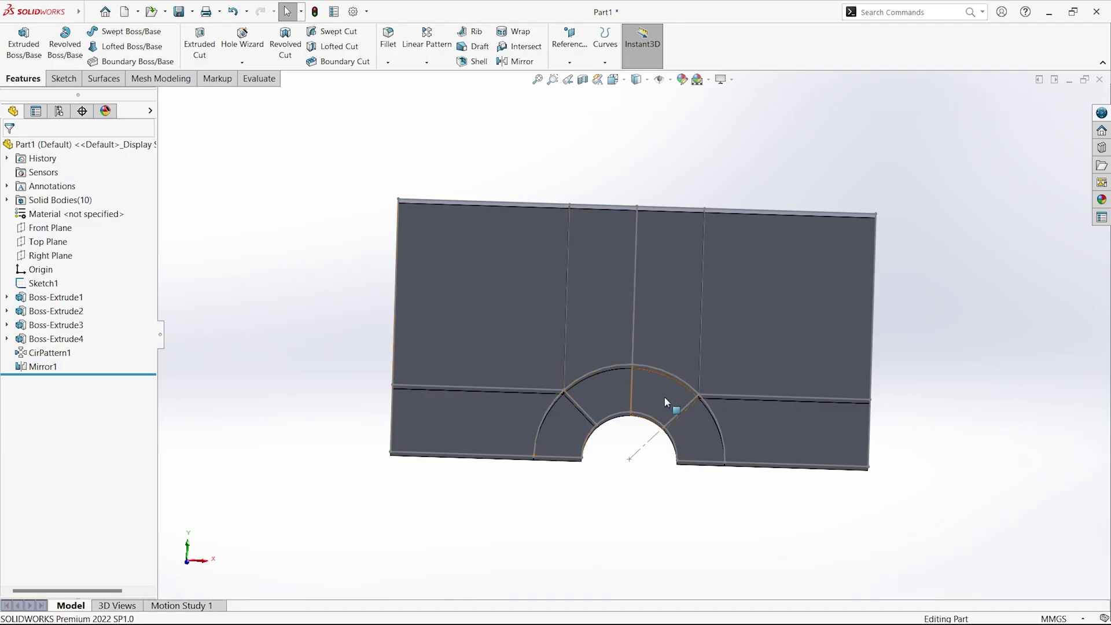
Step: Hide Sketch1 and expand the Solid Bodies(10) folder
{"action": "right_click", "coordinate": [50, 286]}
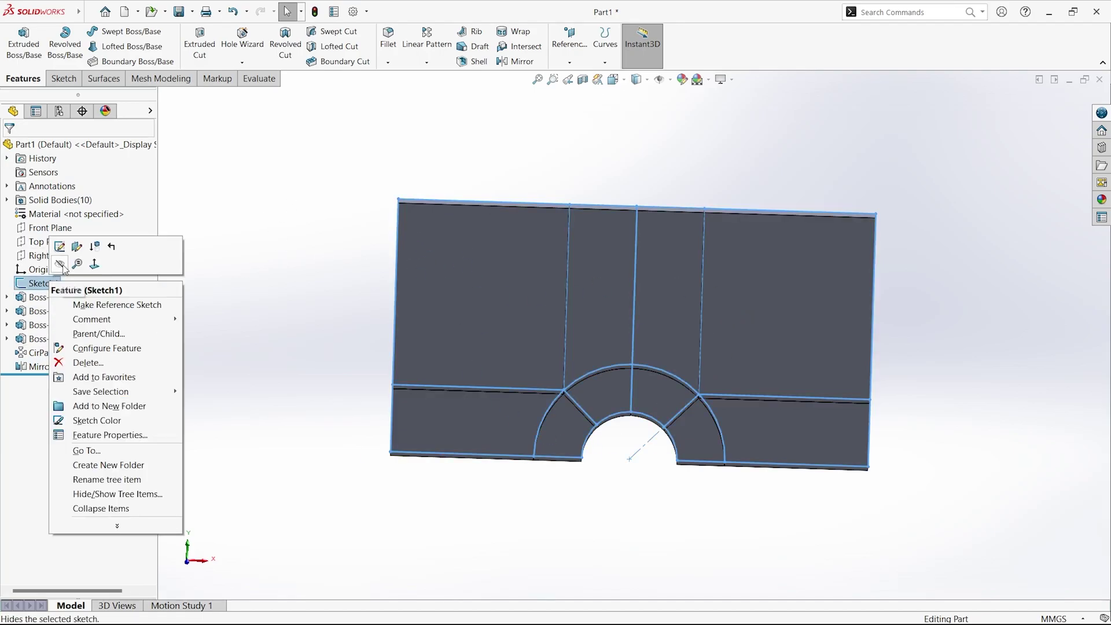
{"action": "left_click", "coordinate": [63, 265]}
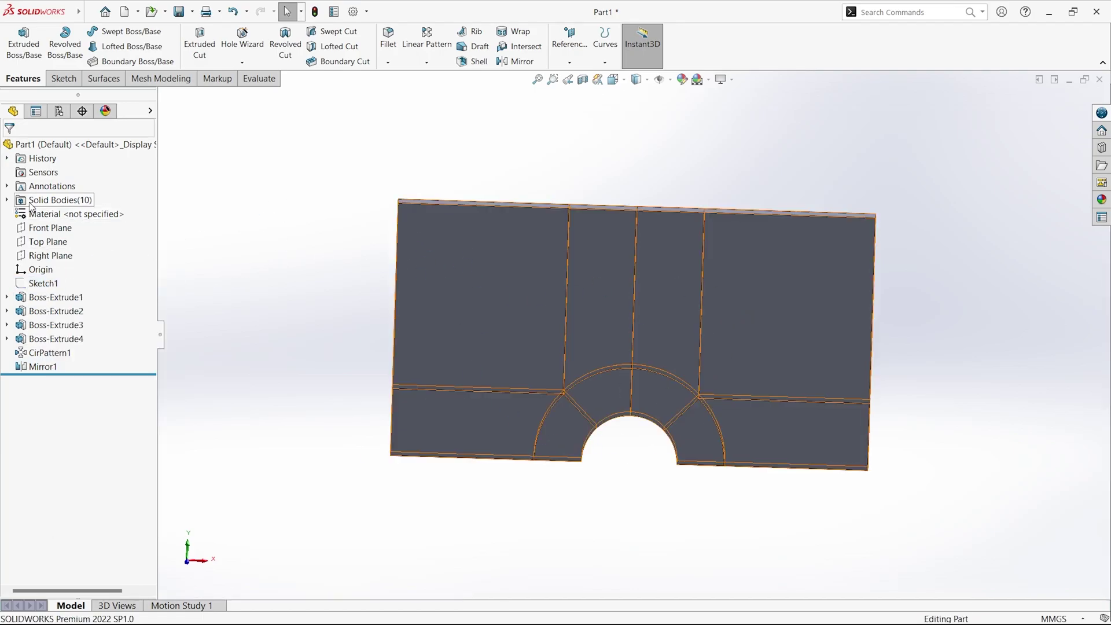
{"action": "left_click", "coordinate": [6, 199]}
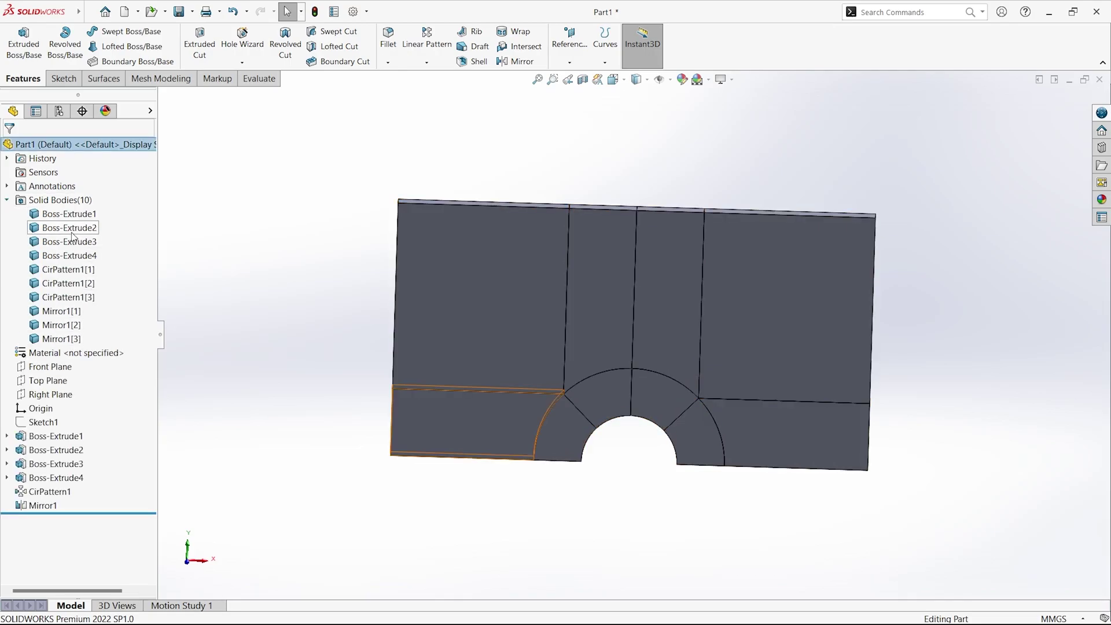
Step: Check the individual bodies, switch to isometric view, and bring up Save As
{"action": "left_click", "coordinate": [481, 332]}
{"action": "left_click", "coordinate": [602, 348]}
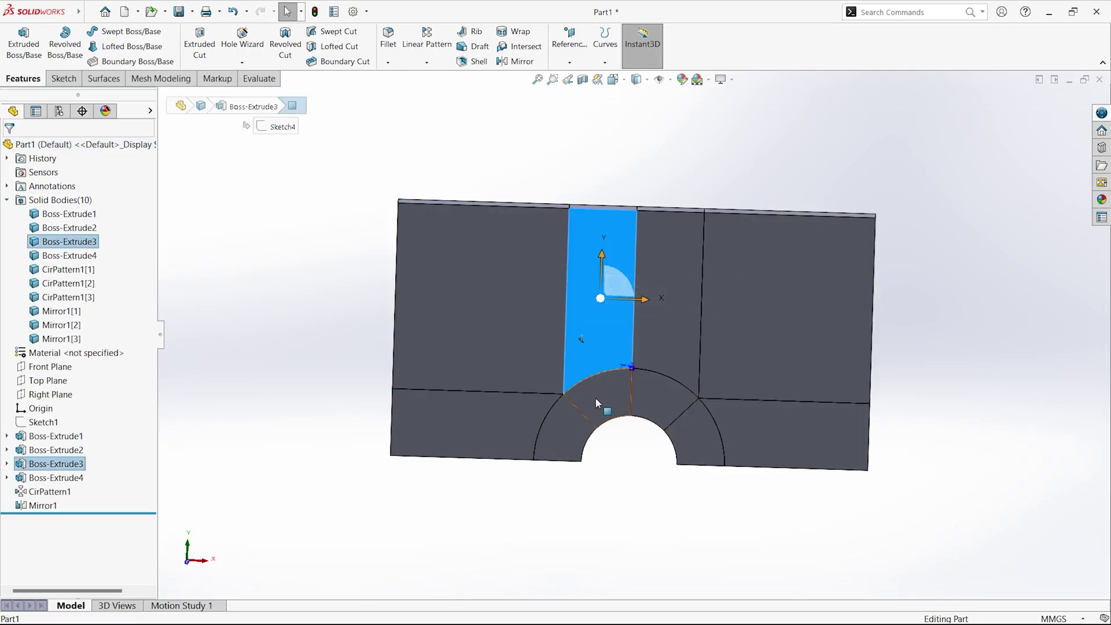
{"action": "left_click", "coordinate": [555, 428]}
{"action": "left_click", "coordinate": [499, 425]}
{"action": "left_click", "coordinate": [956, 414]}
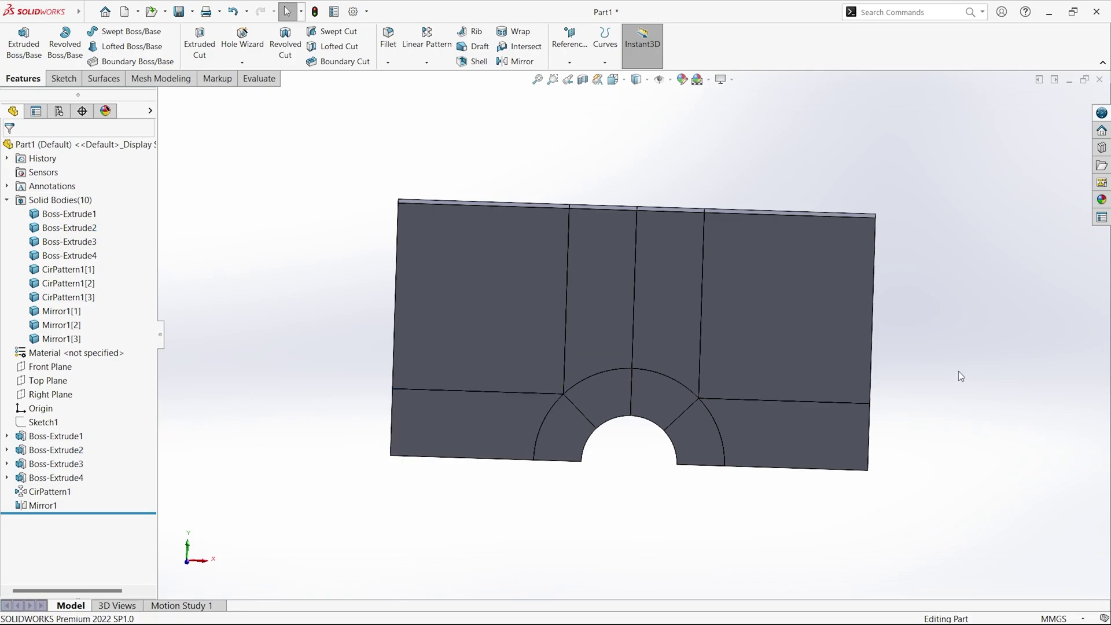
{"action": "key", "text": "ctrl+7"}
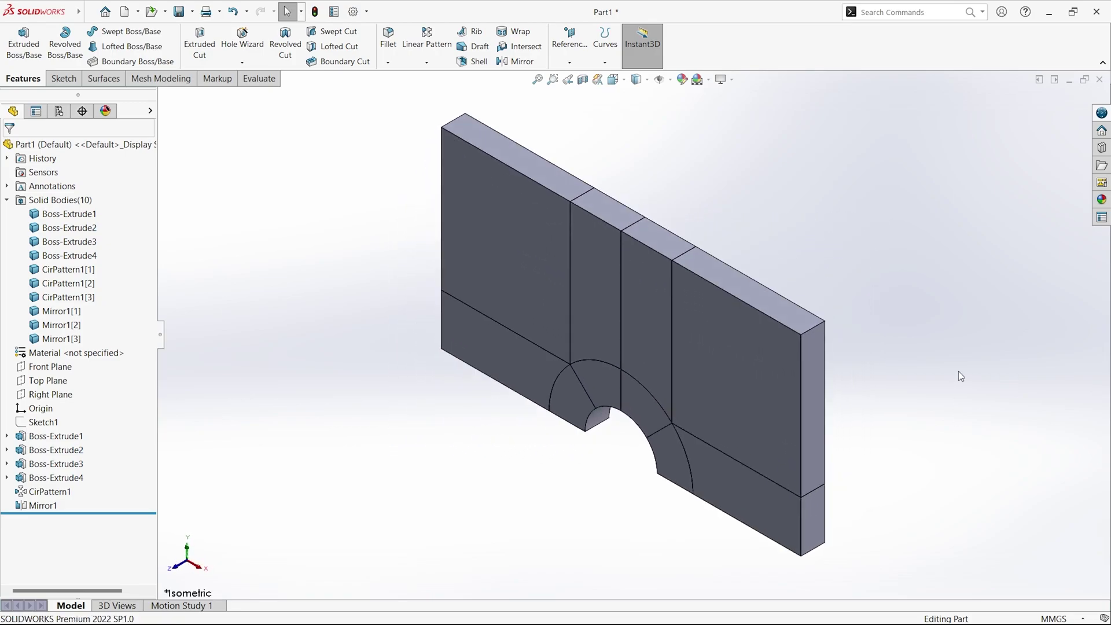
{"action": "key", "text": "ctrl+s"}
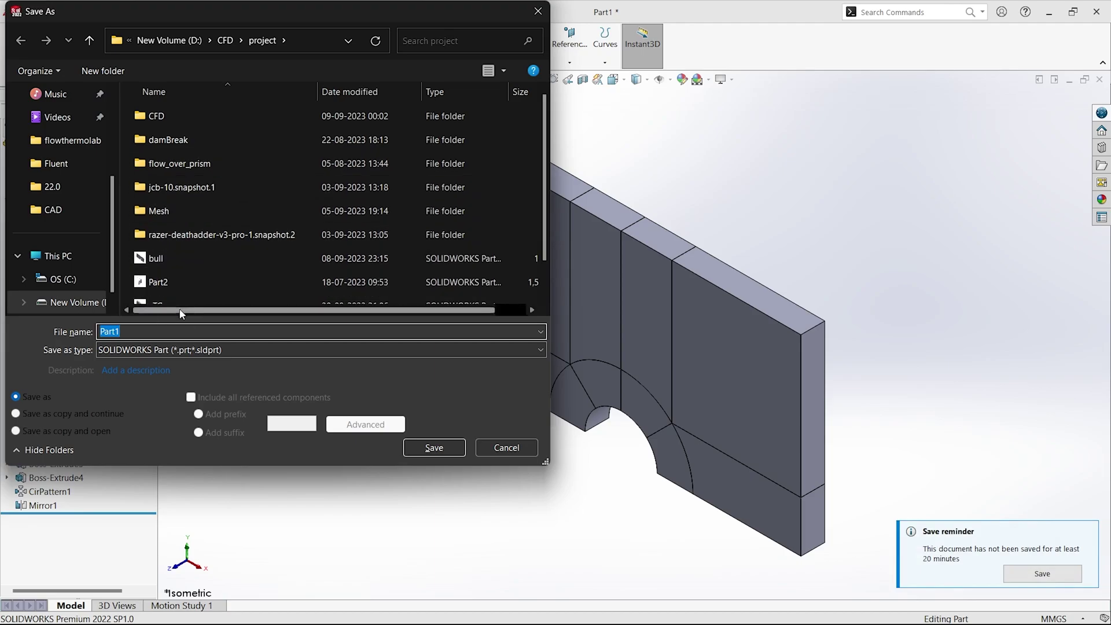
Step: Save the part as IGES (*.igs) named foctut in D:\CFD\project
{"action": "left_click", "coordinate": [162, 350]}
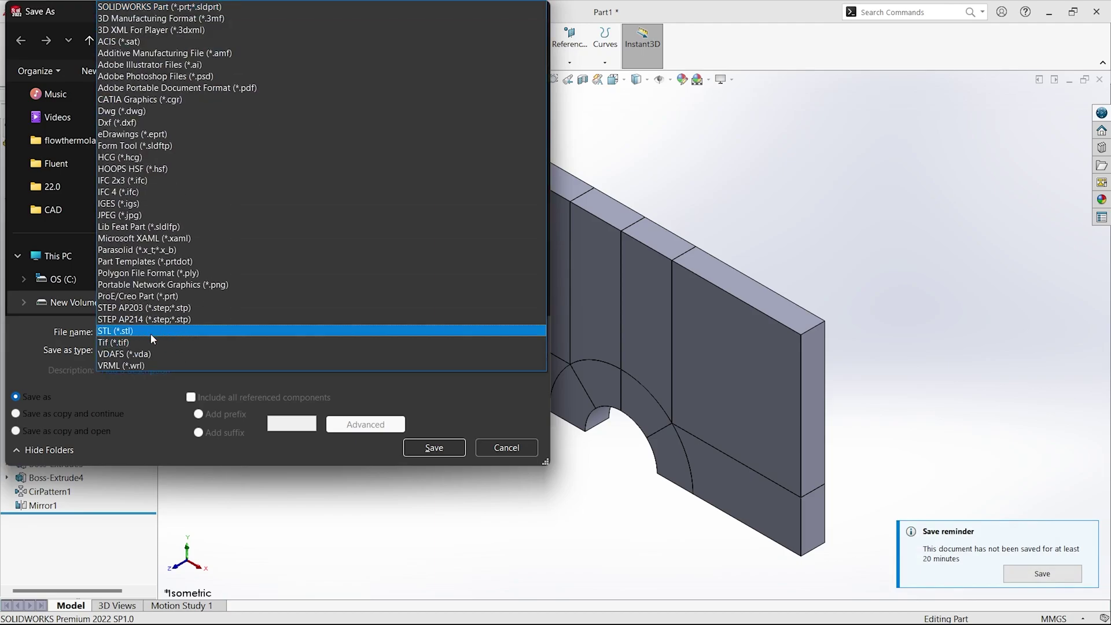
{"action": "left_click", "coordinate": [136, 206]}
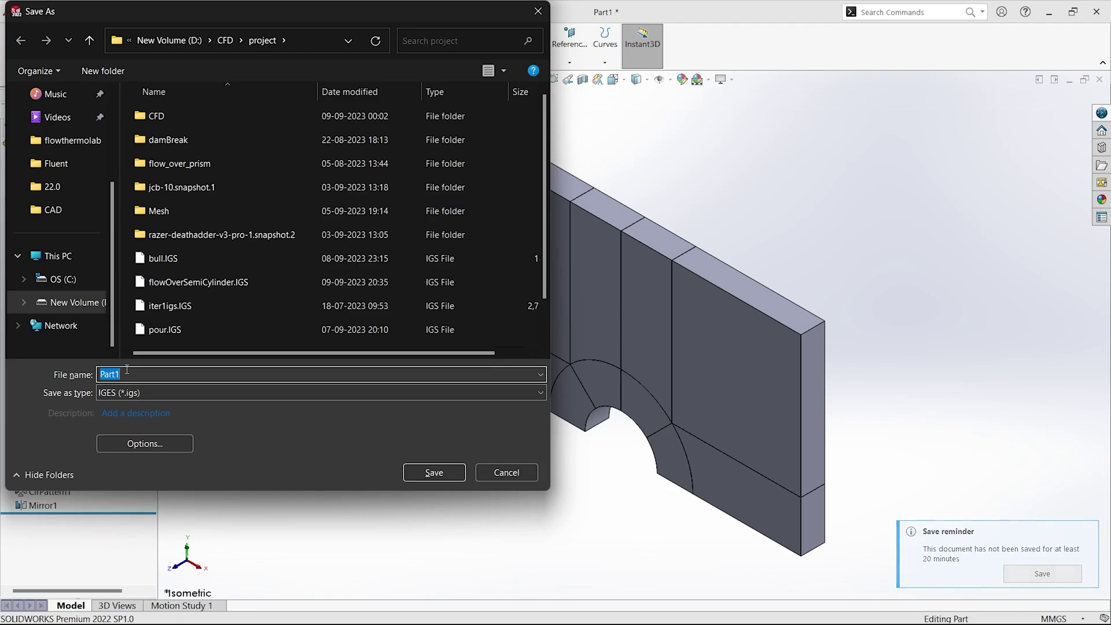
{"action": "type", "text": "foctut"}
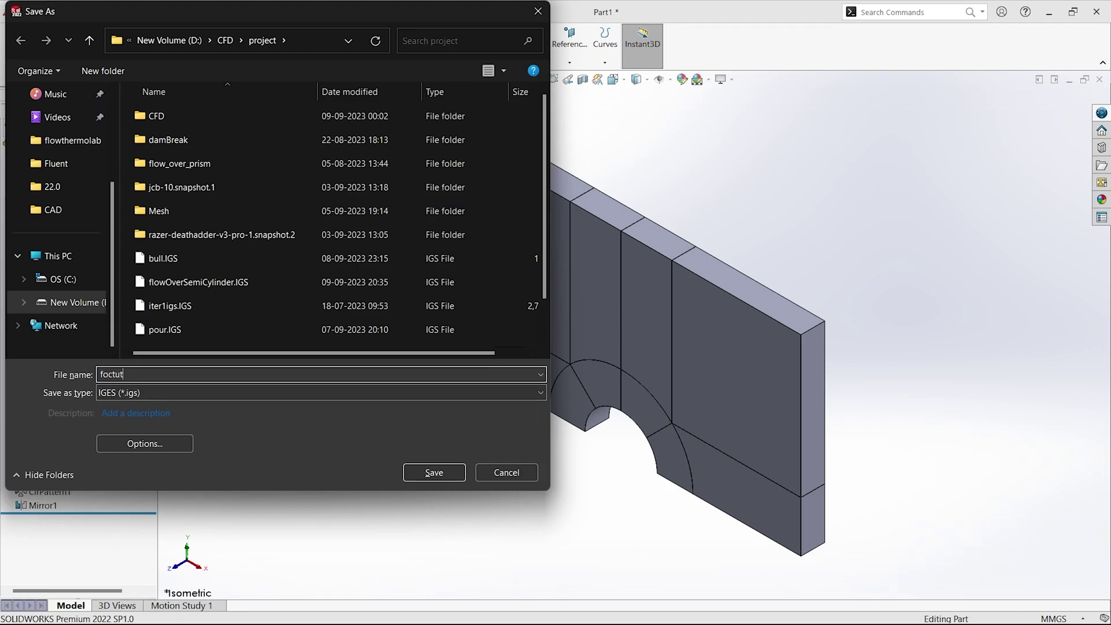
{"action": "left_click", "coordinate": [436, 473]}
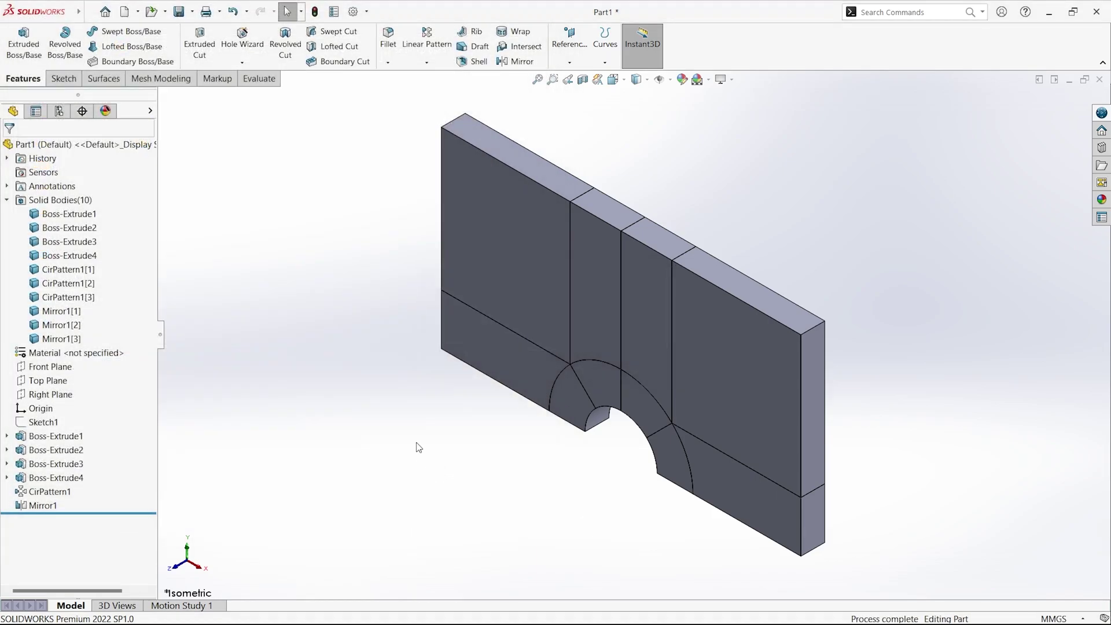
Step: Bring up the maximized Workbench window and add a standalone Geometry system to the schematic
{"action": "key", "text": "alt+Tab"}
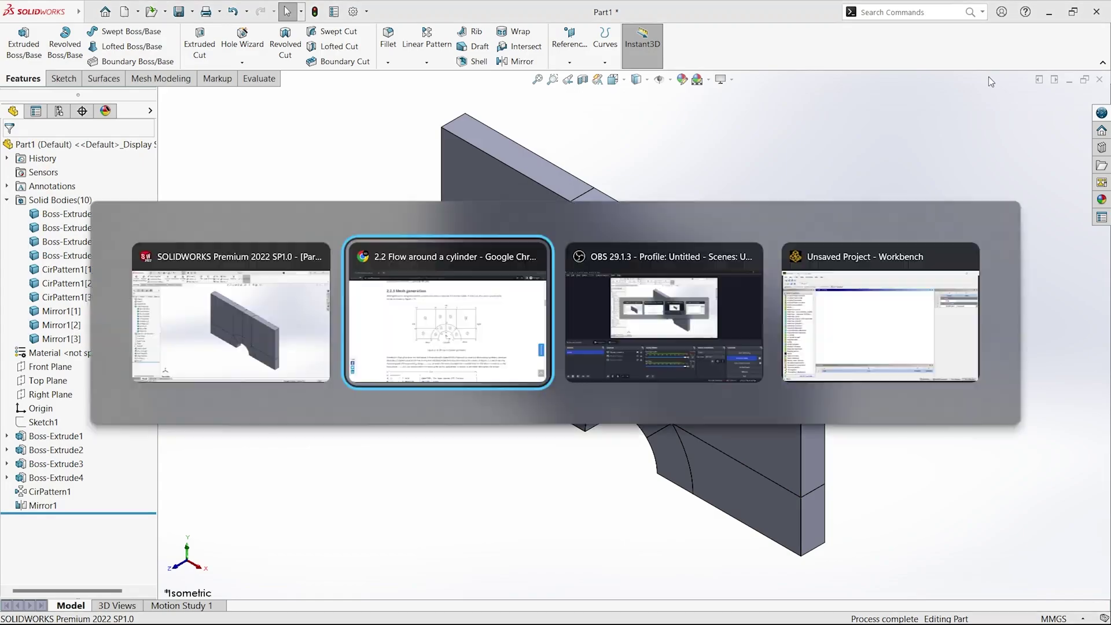
{"action": "key", "text": "alt+Tab"}
{"action": "key", "text": "alt+Tab"}
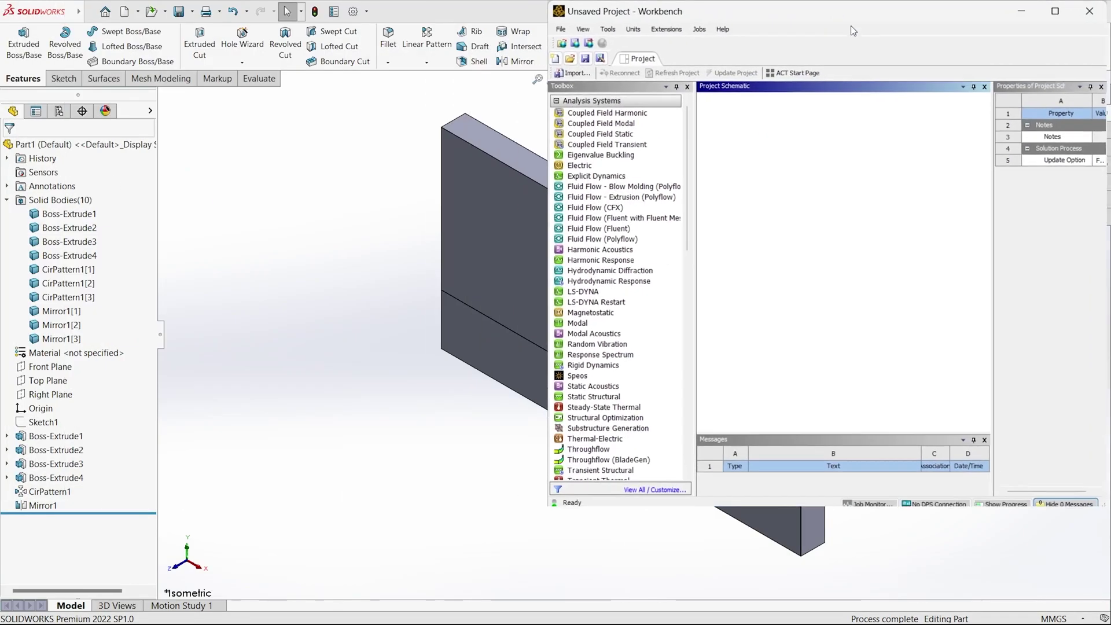
{"action": "left_click", "coordinate": [1055, 11]}
{"action": "scroll", "coordinate": [87, 440], "scroll_direction": "down", "scroll_amount": 10}
{"action": "left_click_drag", "start_coordinate": [47, 319], "coordinate": [226, 156]}
{"action": "key", "text": "Return"}
Step: Import foctut.IGS as the Geometry cell's source file
{"action": "left_click", "coordinate": [227, 145]}
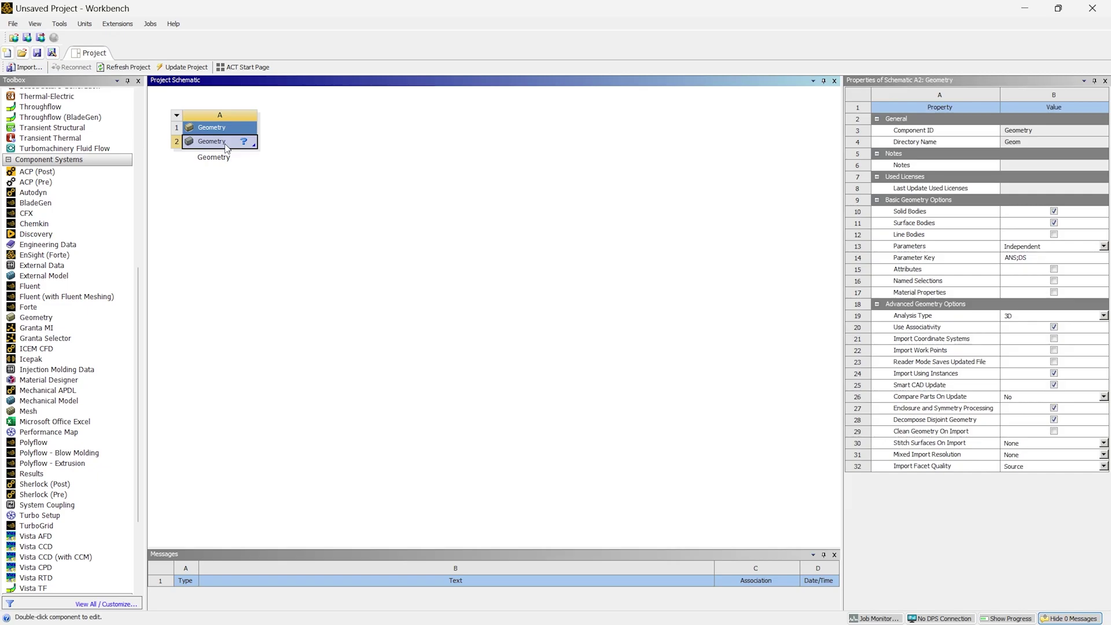
{"action": "right_click", "coordinate": [226, 145]}
{"action": "mouse_move", "coordinate": [347, 189]}
{"action": "left_click", "coordinate": [397, 191]}
{"action": "scroll", "coordinate": [231, 249], "scroll_direction": "down", "scroll_amount": 3}
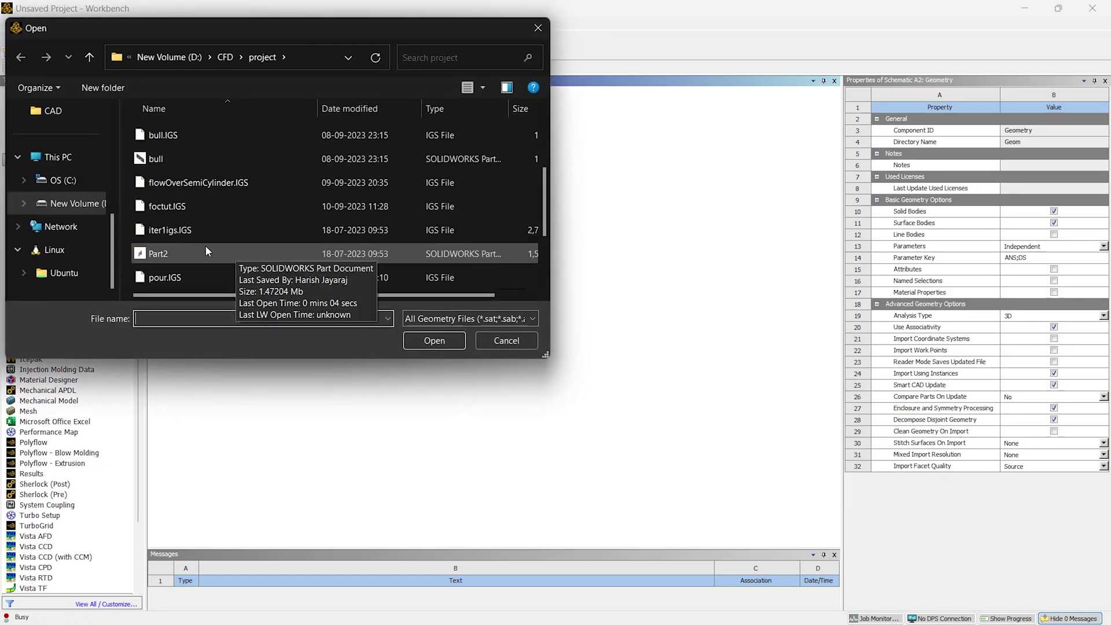
{"action": "left_click", "coordinate": [192, 208]}
{"action": "left_click", "coordinate": [428, 341]}
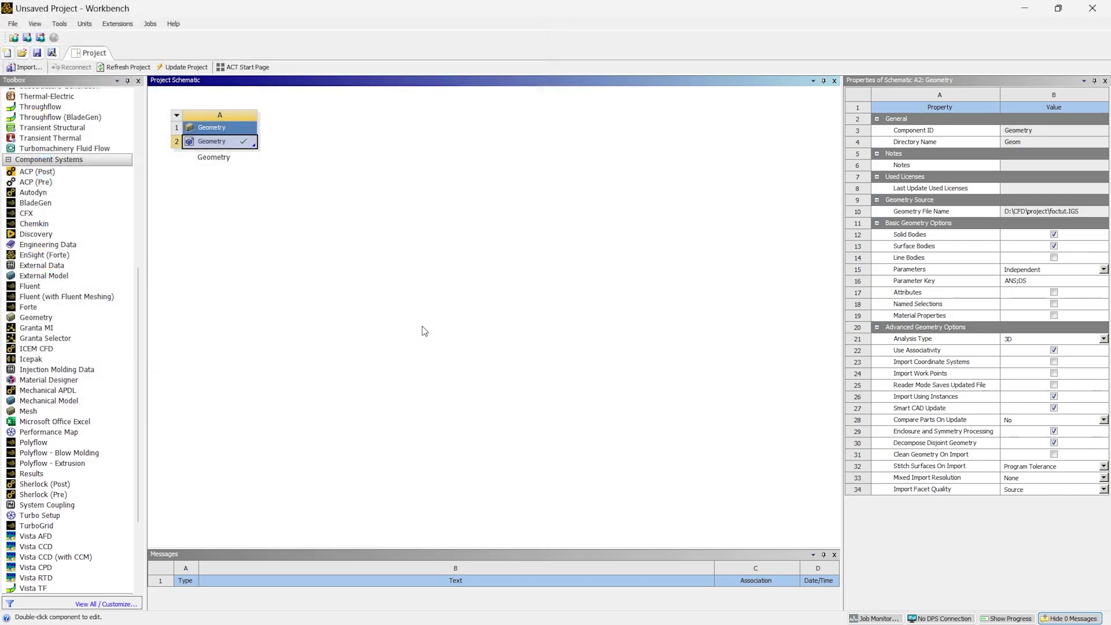
Step: Edit the geometry in DesignModeler and generate the Import1 feature into ten bodies
{"action": "left_click", "coordinate": [335, 180]}
{"action": "right_click", "coordinate": [230, 146]}
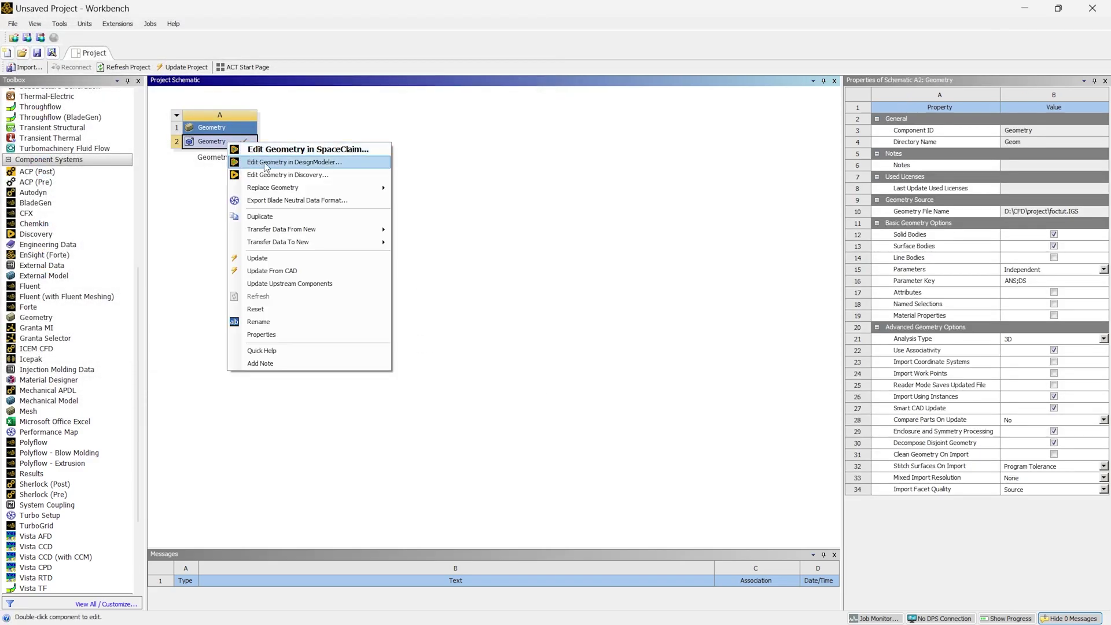
{"action": "left_click", "coordinate": [269, 161]}
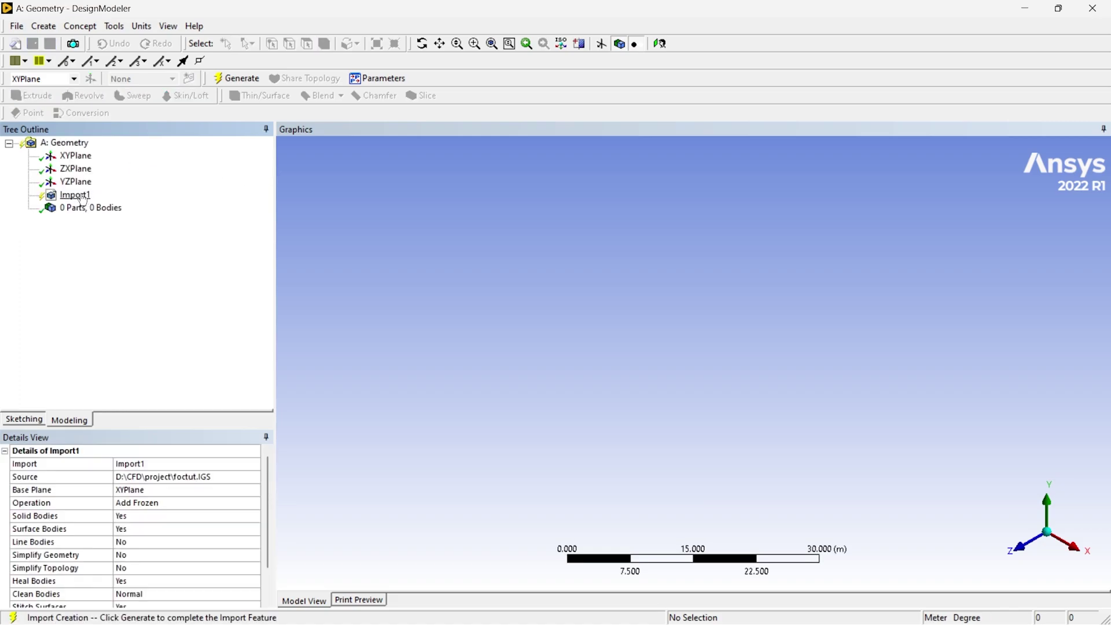
{"action": "left_click", "coordinate": [81, 200]}
{"action": "scroll", "coordinate": [172, 543], "scroll_direction": "down", "scroll_amount": 1}
{"action": "scroll", "coordinate": [172, 542], "scroll_direction": "up", "scroll_amount": 1}
{"action": "left_click", "coordinate": [251, 84]}
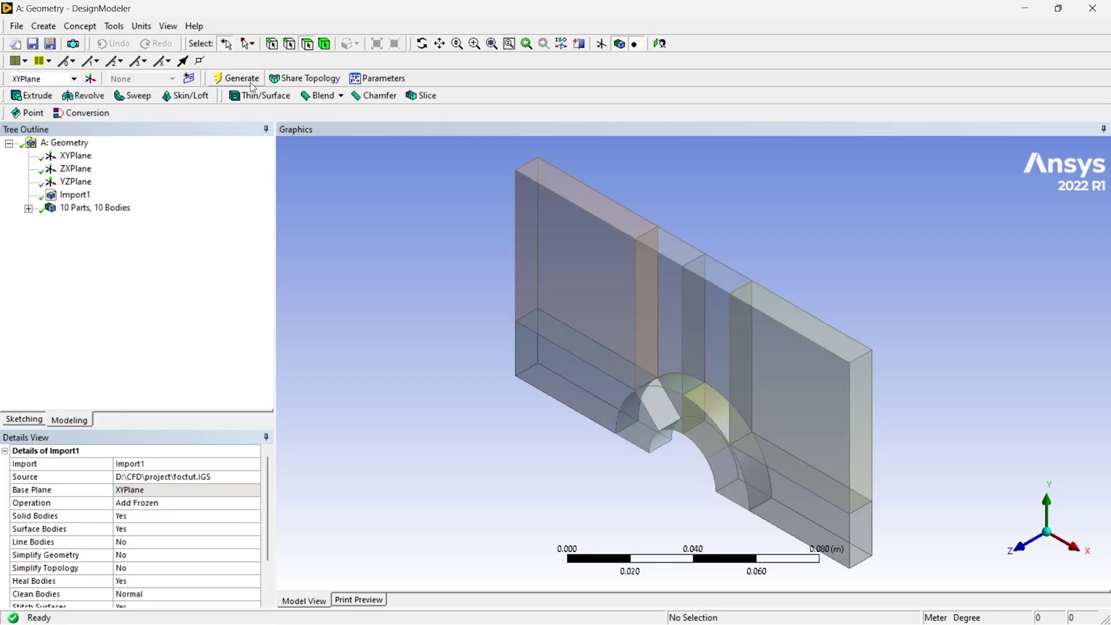
Step: Select all ten Solid bodies and set their Fluid/Solid property to Fluid
{"action": "left_click", "coordinate": [28, 208]}
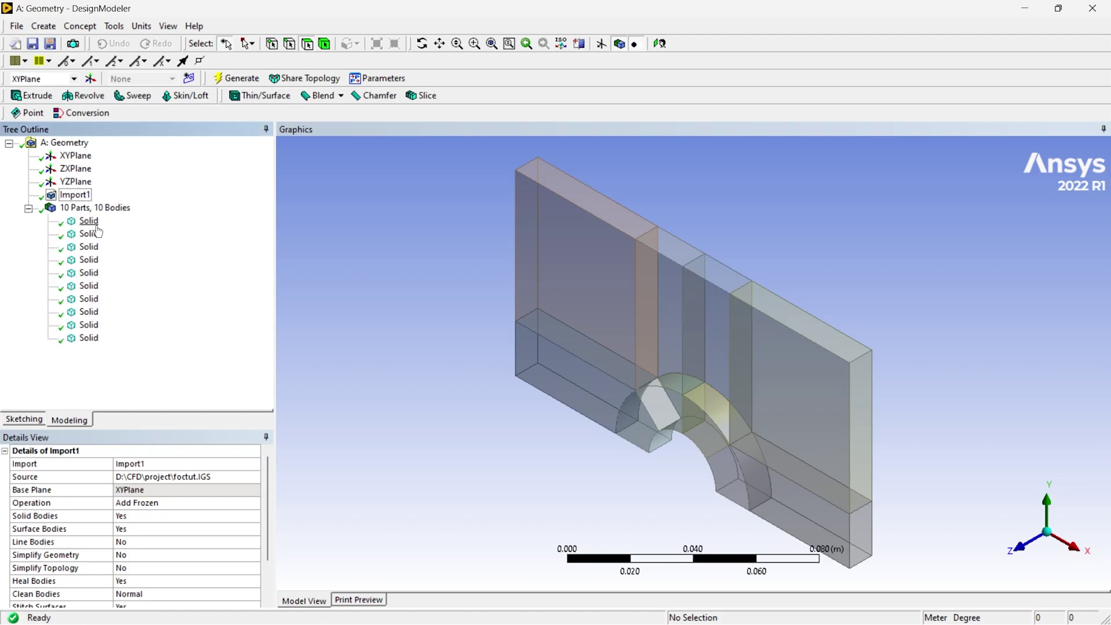
{"action": "left_click", "coordinate": [88, 221]}
{"action": "left_click", "coordinate": [89, 337], "text": "shift"}
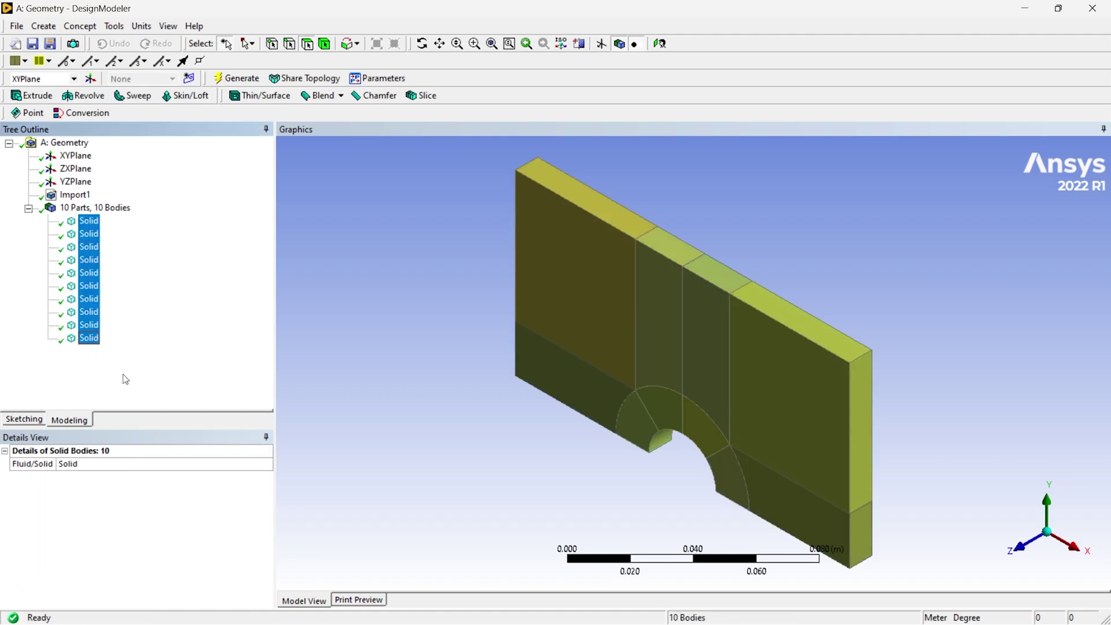
{"action": "left_click", "coordinate": [109, 468]}
{"action": "left_click", "coordinate": [267, 465]}
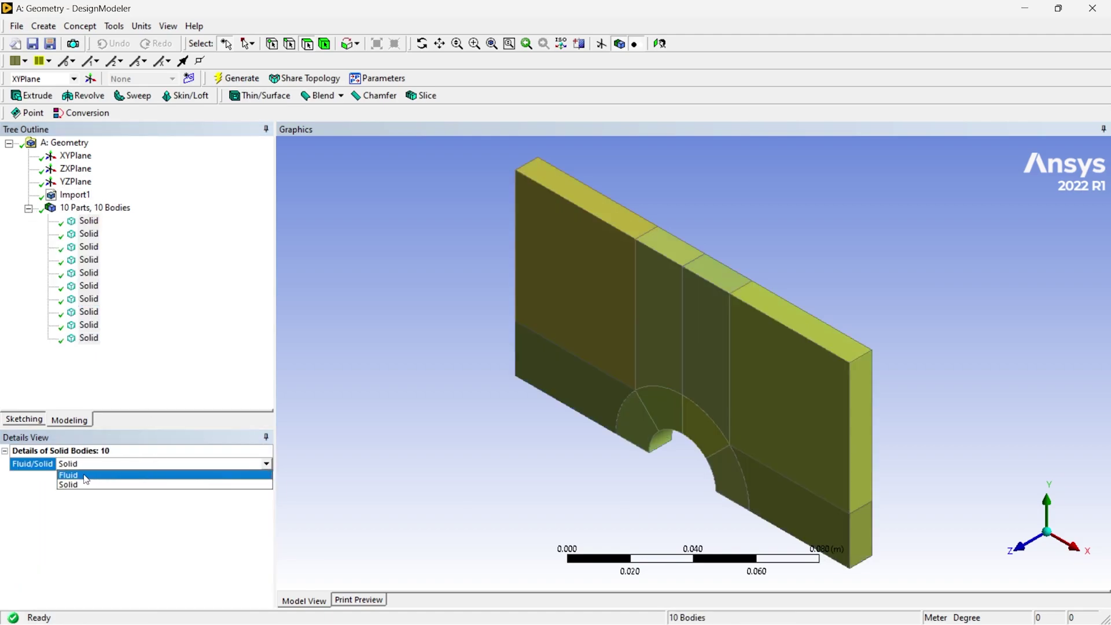
{"action": "left_click", "coordinate": [85, 477]}
{"action": "left_click", "coordinate": [91, 381]}
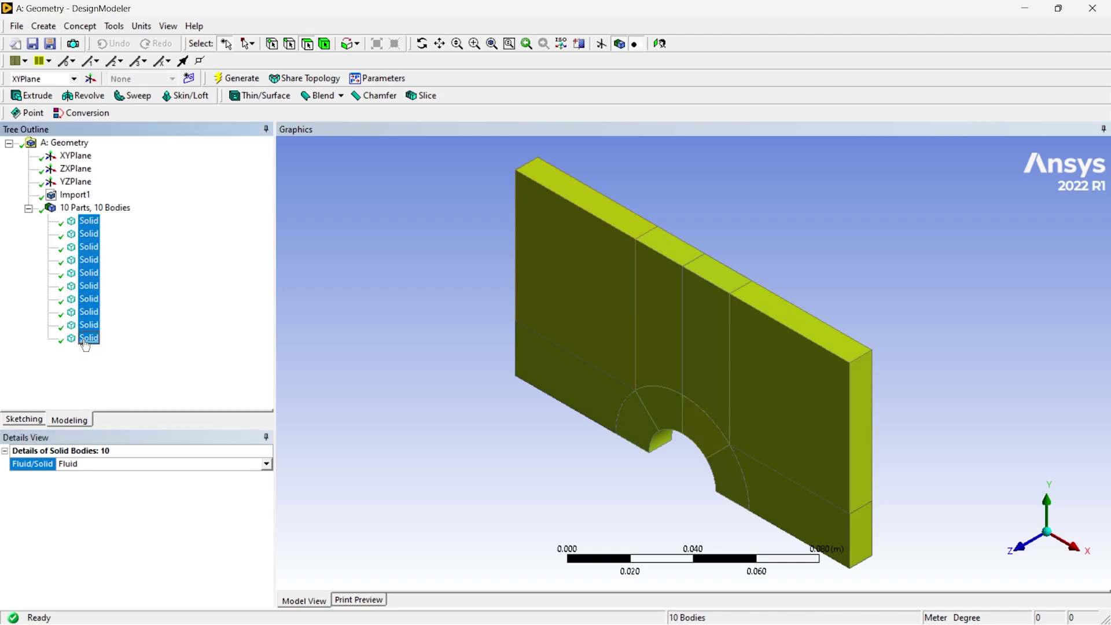
Step: Form a new part from the ten selected fluid bodies
{"action": "right_click", "coordinate": [86, 346]}
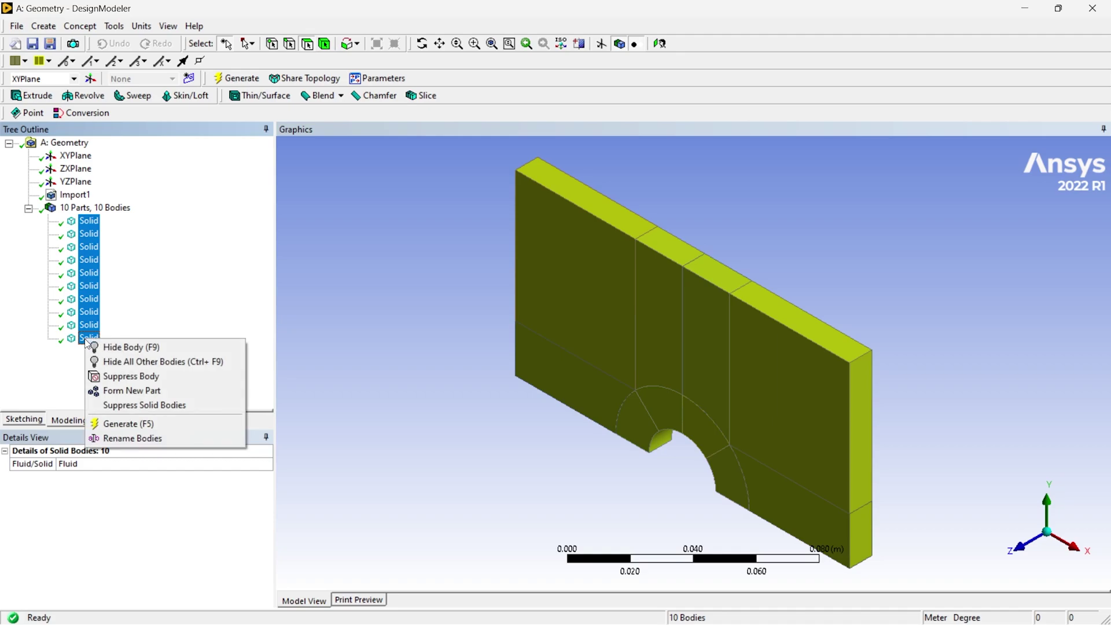
{"action": "left_click", "coordinate": [128, 393]}
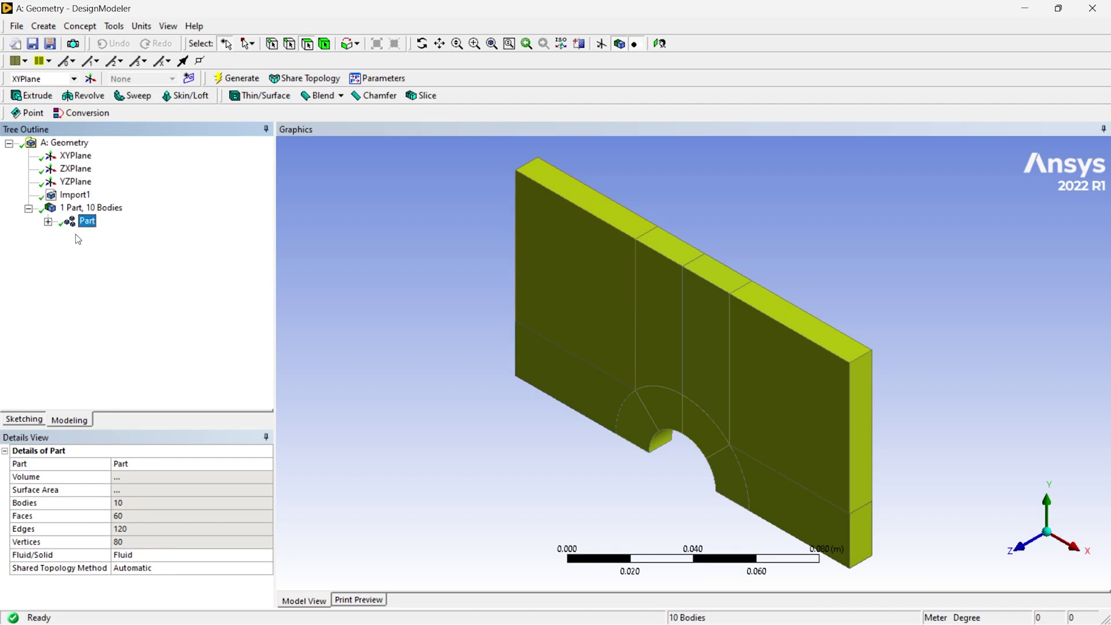
{"action": "key", "text": "Up"}
{"action": "key", "text": "Down"}
Step: Inspect the combined part in front and tilted views, then return to Workbench
{"action": "left_click", "coordinate": [542, 383]}
{"action": "left_click", "coordinate": [1025, 546]}
{"action": "left_click", "coordinate": [987, 293]}
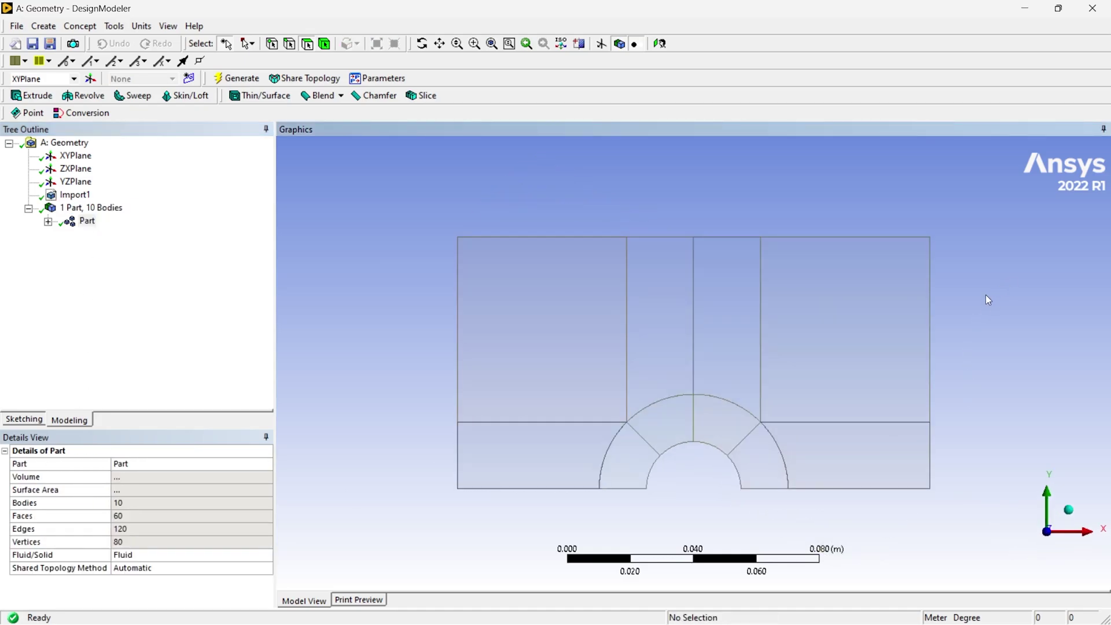
{"action": "mouse_move", "coordinate": [987, 293]}
{"action": "middle_mouse_down"}
{"action": "mouse_move", "coordinate": [911, 356]}
{"action": "mouse_move", "coordinate": [950, 293]}
{"action": "mouse_move", "coordinate": [987, 311]}
{"action": "middle_mouse_up"}
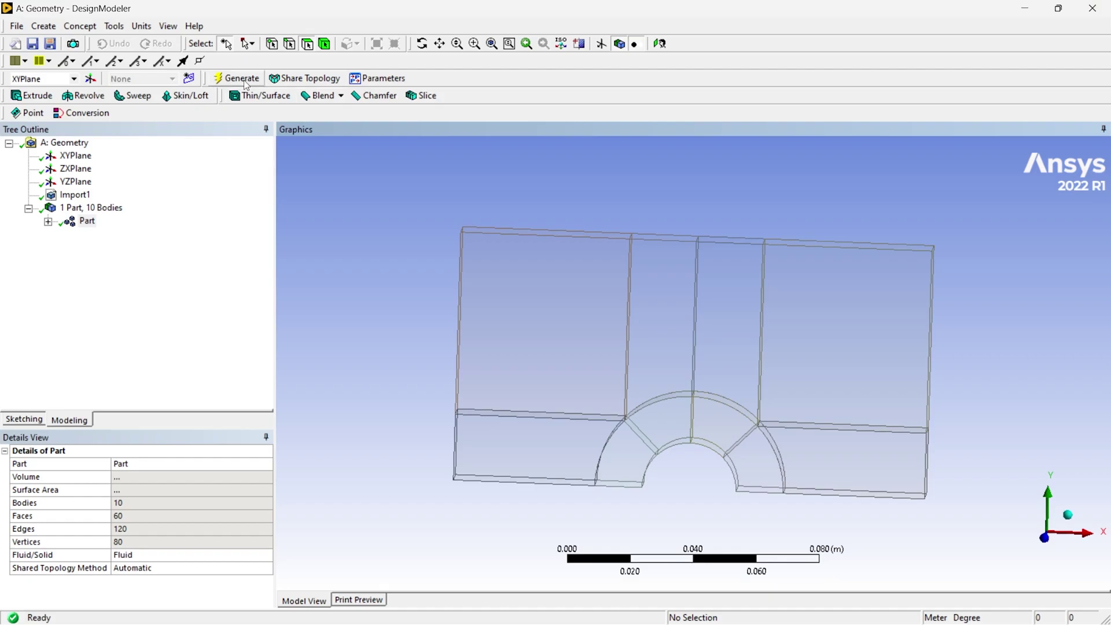
{"action": "left_click", "coordinate": [87, 220]}
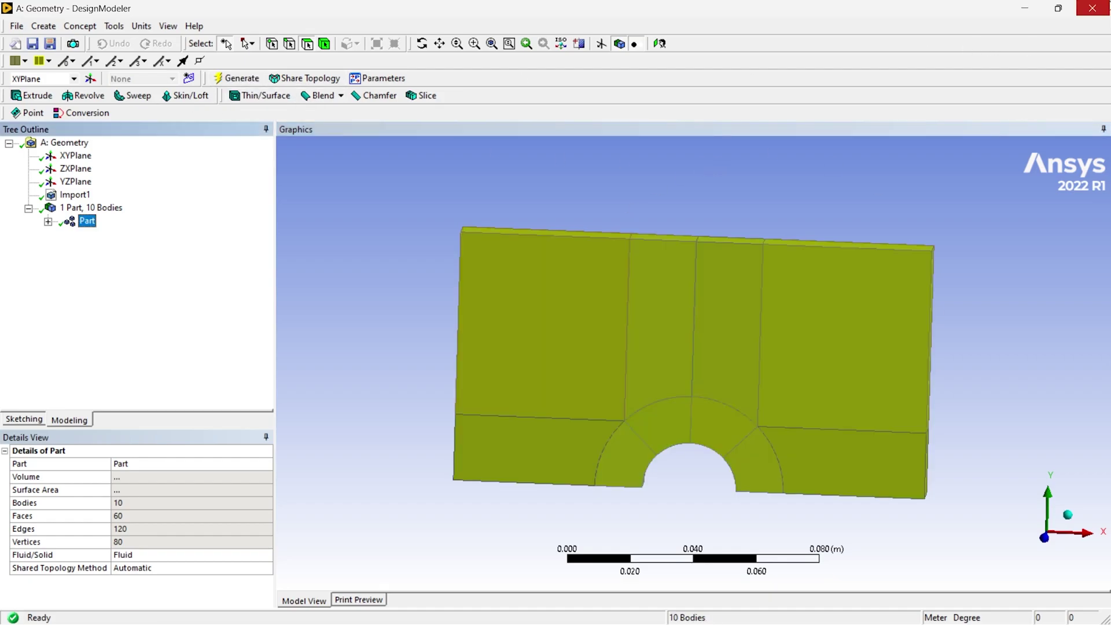
{"action": "key", "text": "alt+Tab"}
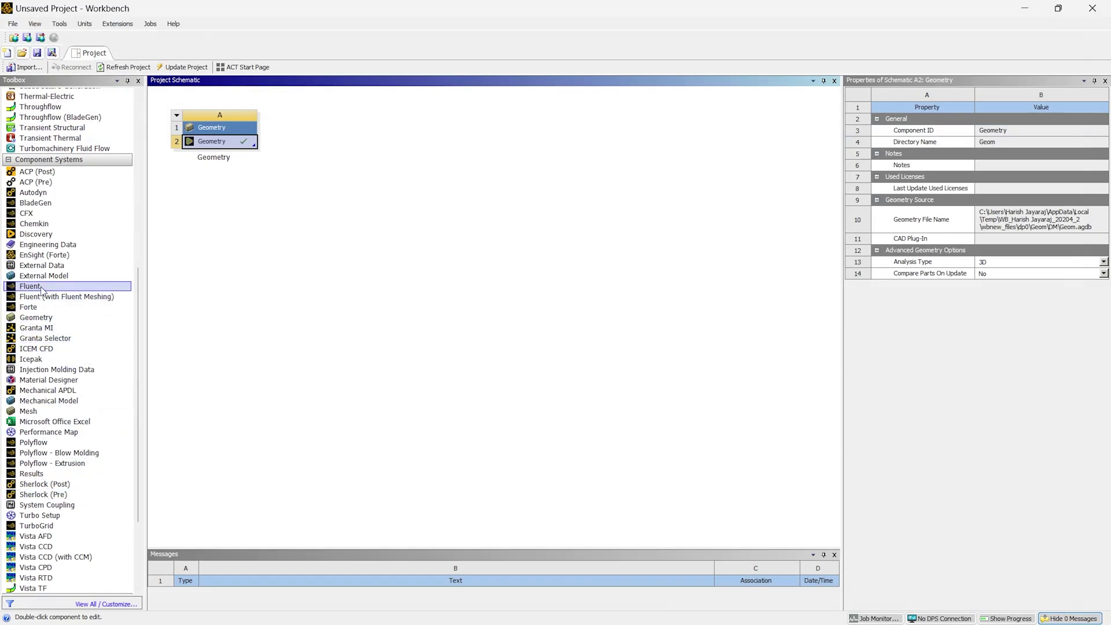
Step: Add a Mesh system, link Geometry A2 to its B2 cell, and edit Mesh B3 in Meshing
{"action": "scroll", "coordinate": [51, 362], "scroll_direction": "down", "scroll_amount": 3}
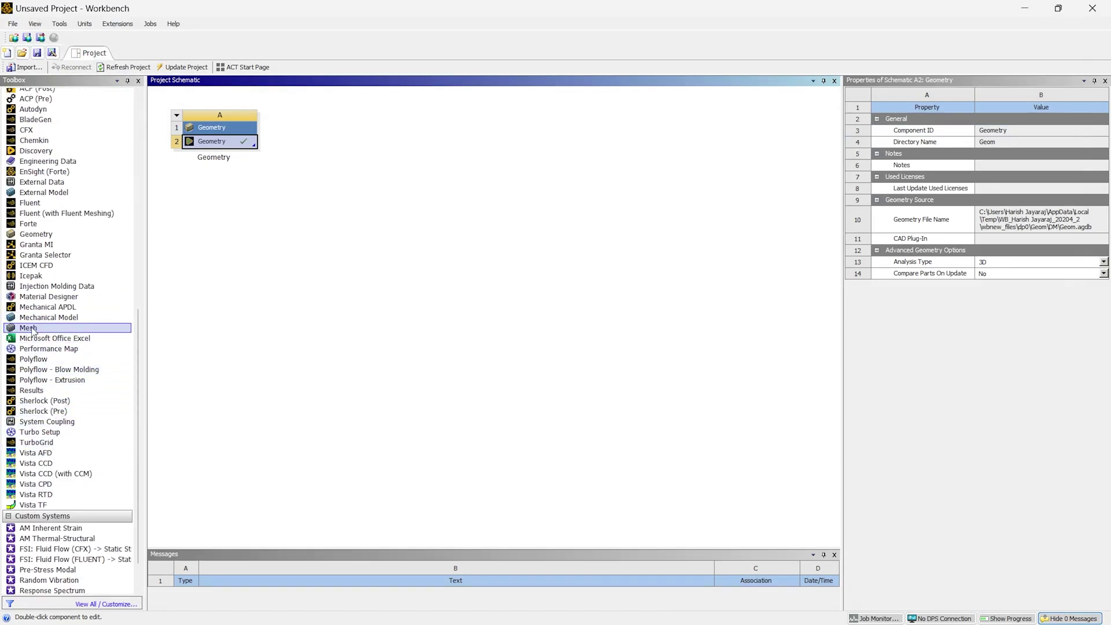
{"action": "left_click_drag", "start_coordinate": [33, 328], "coordinate": [364, 157]}
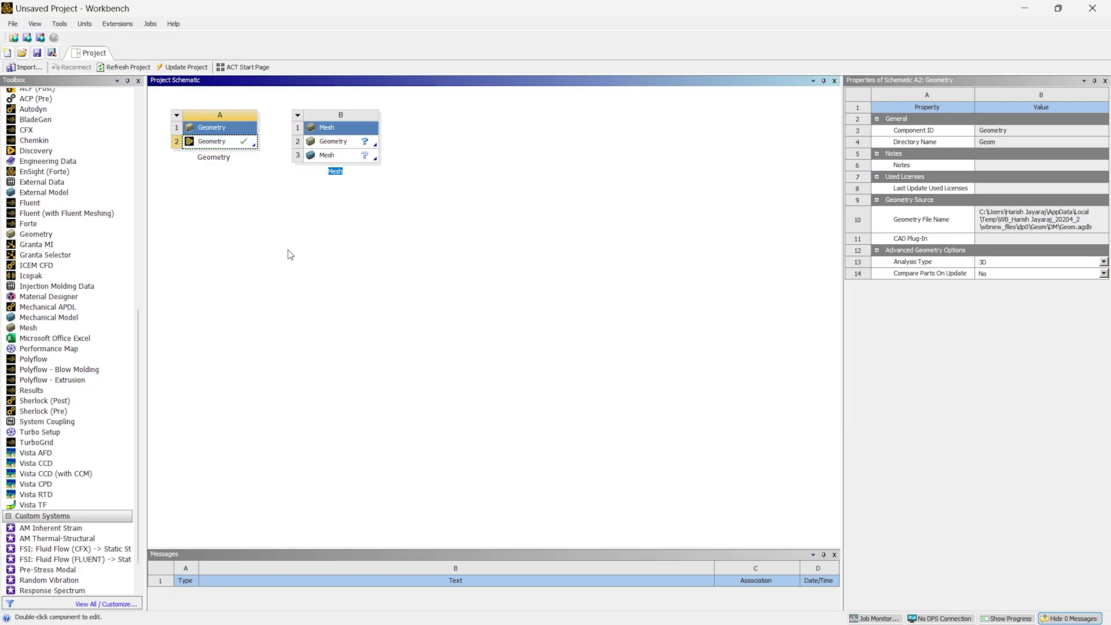
{"action": "left_click", "coordinate": [245, 147]}
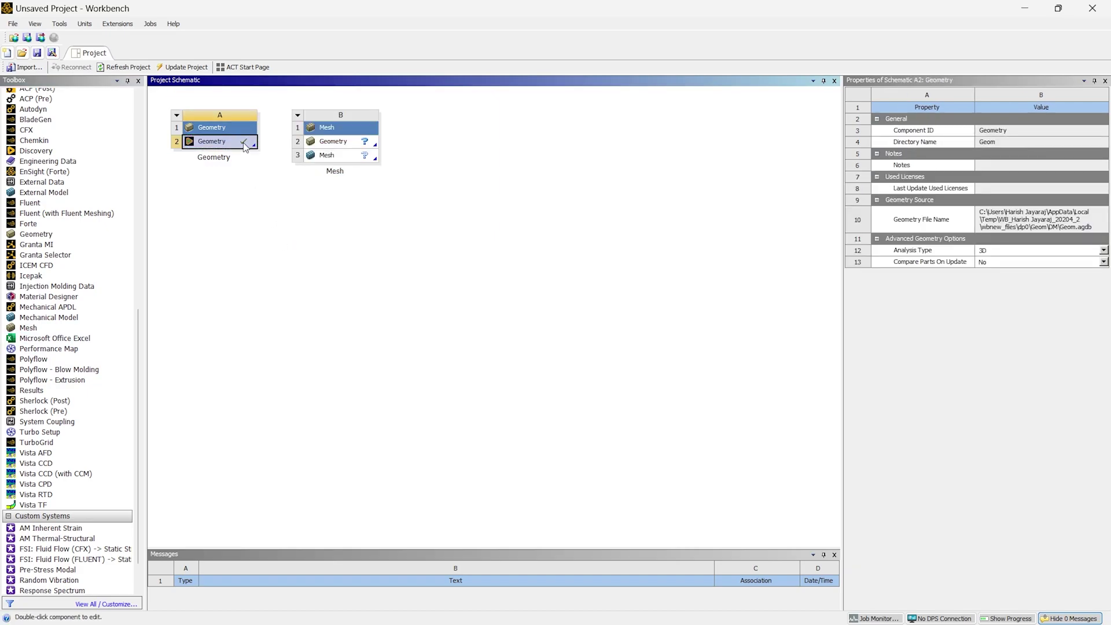
{"action": "left_click_drag", "start_coordinate": [245, 147], "coordinate": [343, 286]}
{"action": "left_click", "coordinate": [346, 157]}
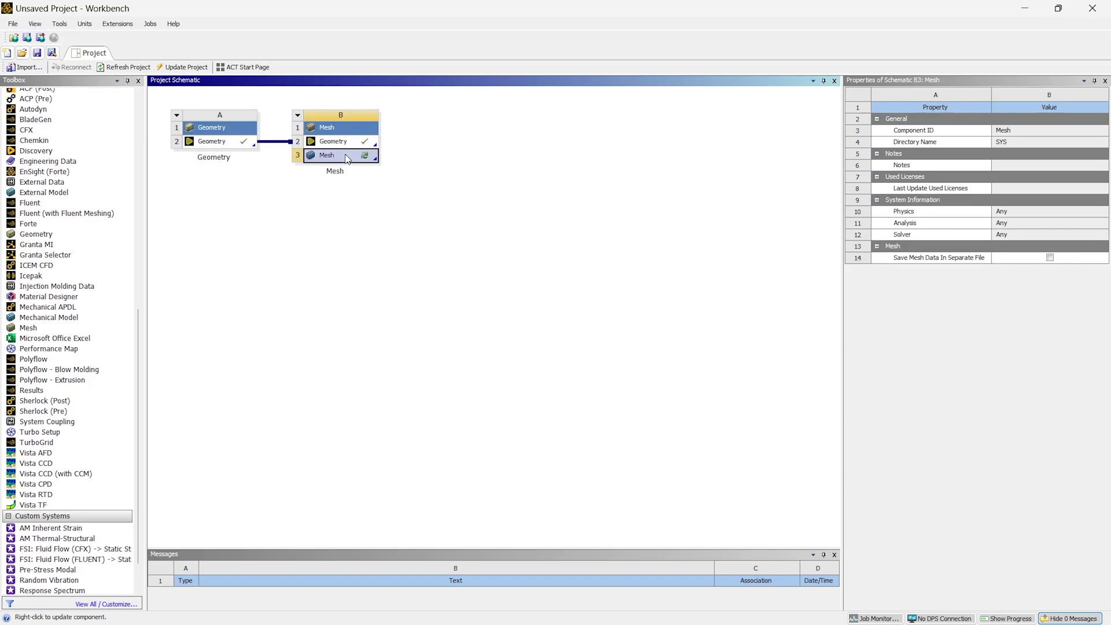
{"action": "right_click", "coordinate": [346, 158]}
{"action": "left_click", "coordinate": [371, 160]}
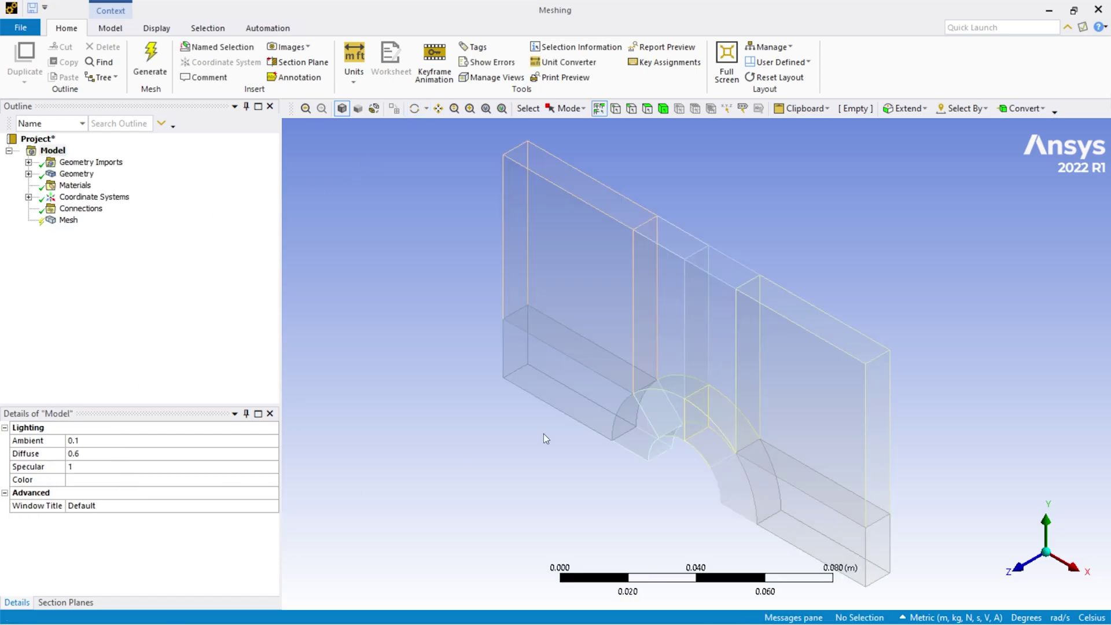
Step: Set Physics Preference to CFD, generate the mesh, and view the plate from the front
{"action": "left_click", "coordinate": [69, 220]}
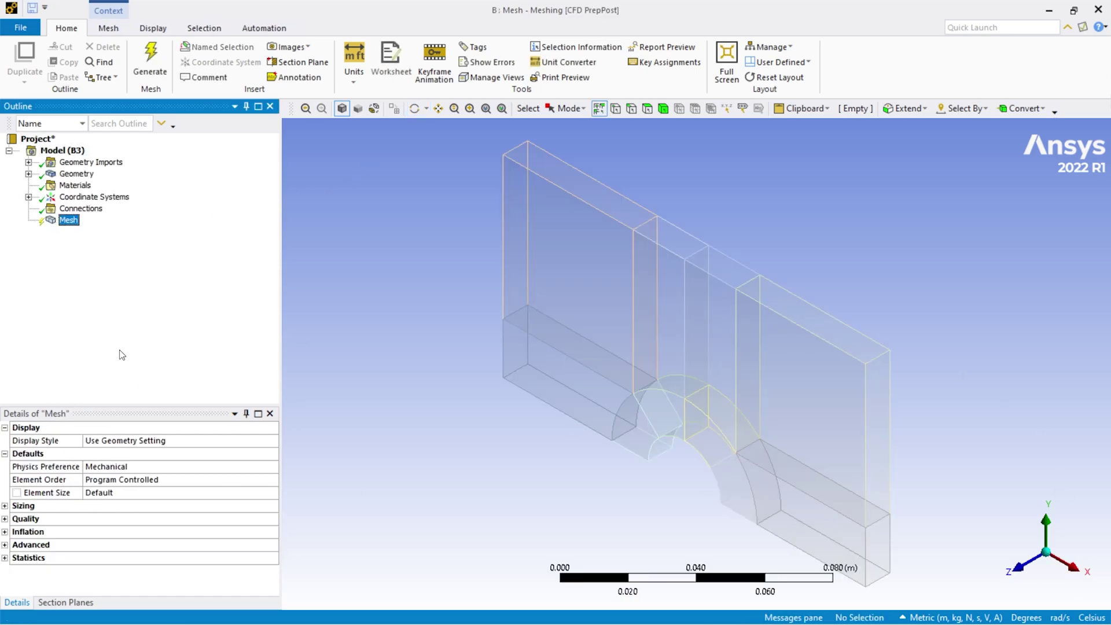
{"action": "left_click", "coordinate": [112, 467]}
{"action": "left_click", "coordinate": [272, 466]}
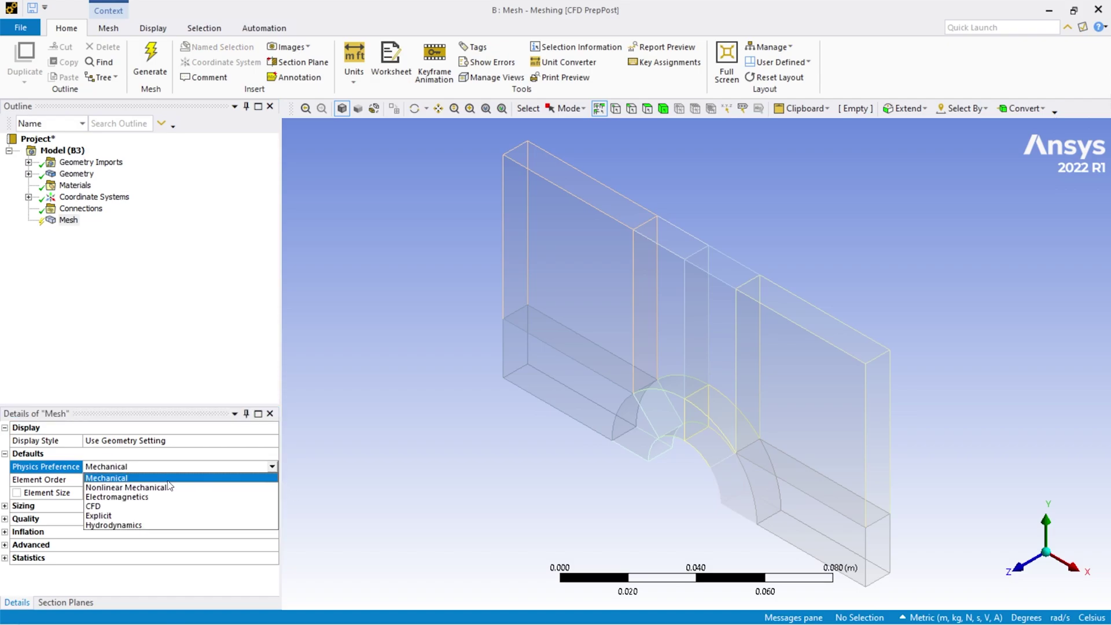
{"action": "left_click", "coordinate": [102, 507]}
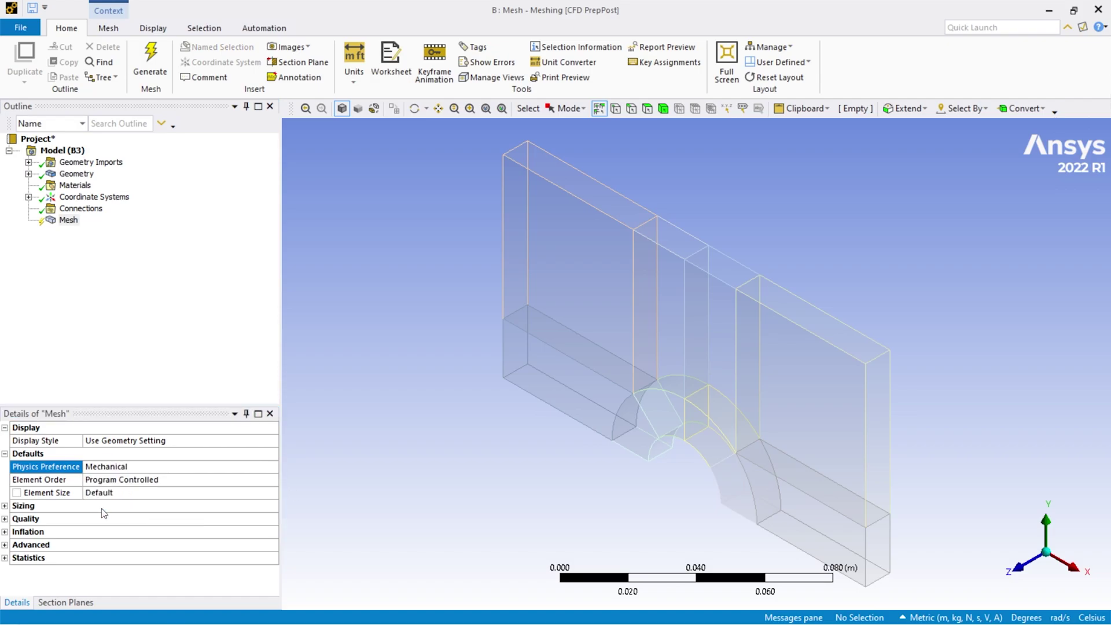
{"action": "left_click", "coordinate": [142, 63]}
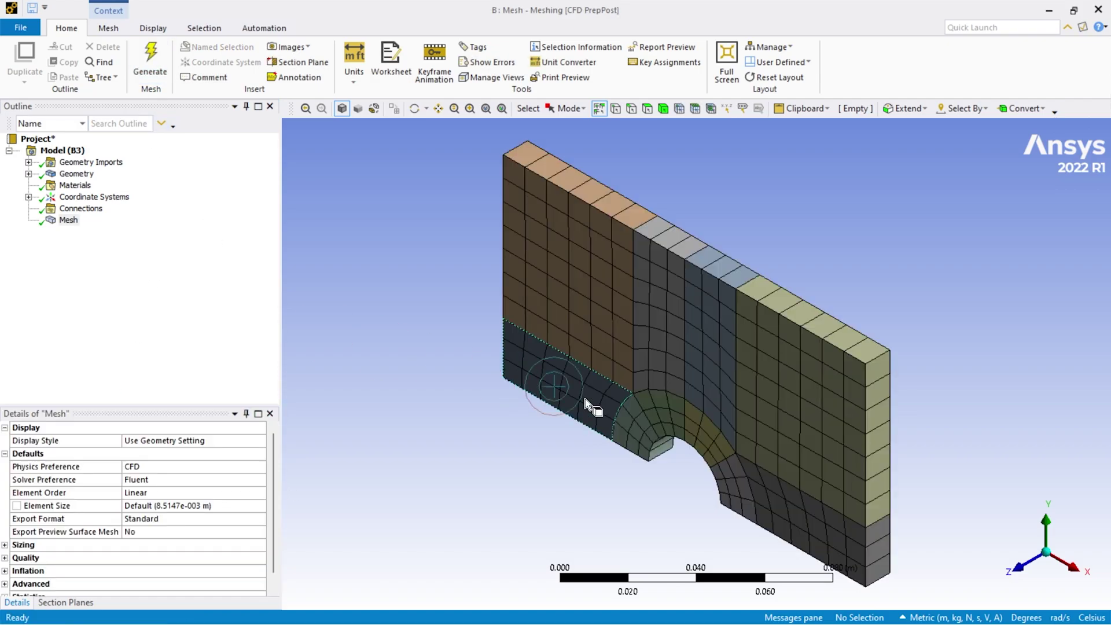
{"action": "left_click", "coordinate": [1016, 570]}
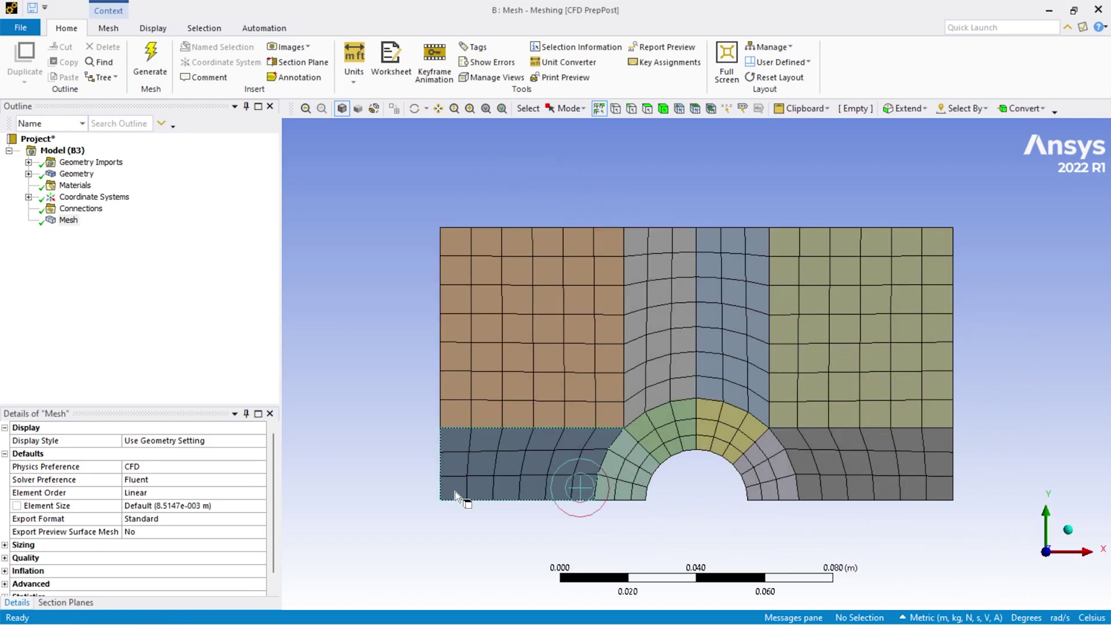
{"action": "scroll", "coordinate": [96, 550], "scroll_direction": "down", "scroll_amount": 1}
Step: Set the advanced Number of CPUs for parallel meshing to 16
{"action": "left_click", "coordinate": [5, 571]}
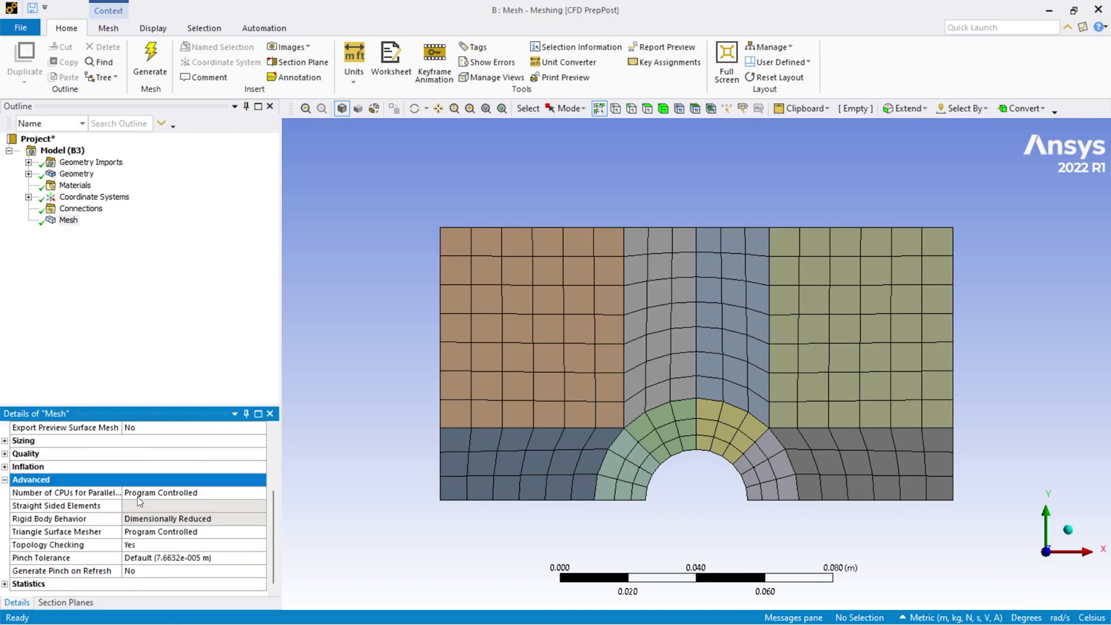
{"action": "left_click", "coordinate": [137, 497]}
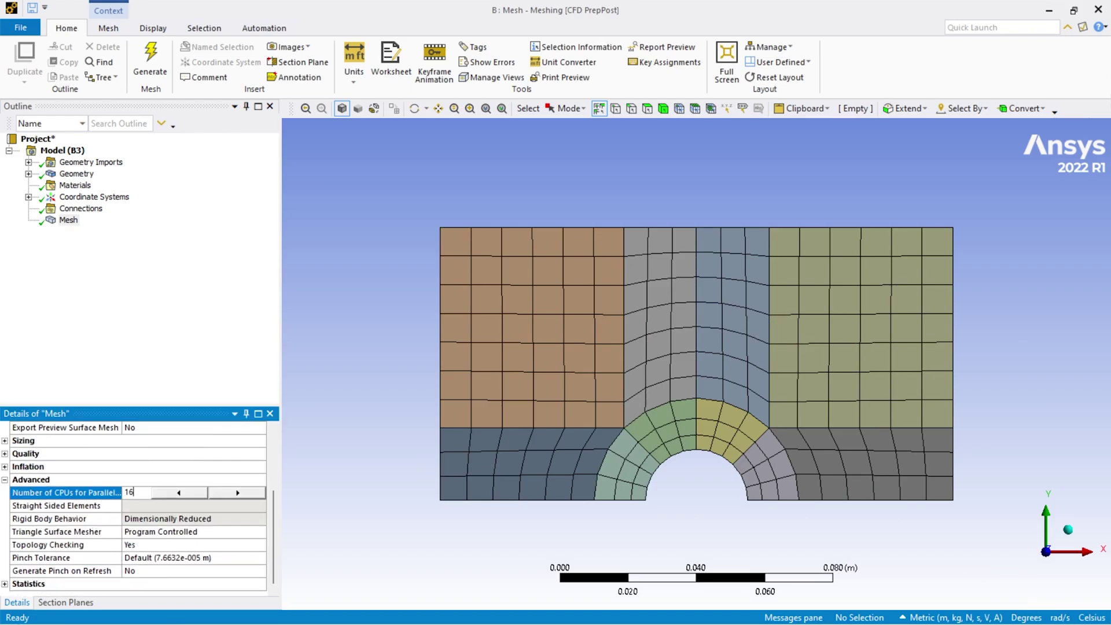
{"action": "left_click", "coordinate": [324, 405]}
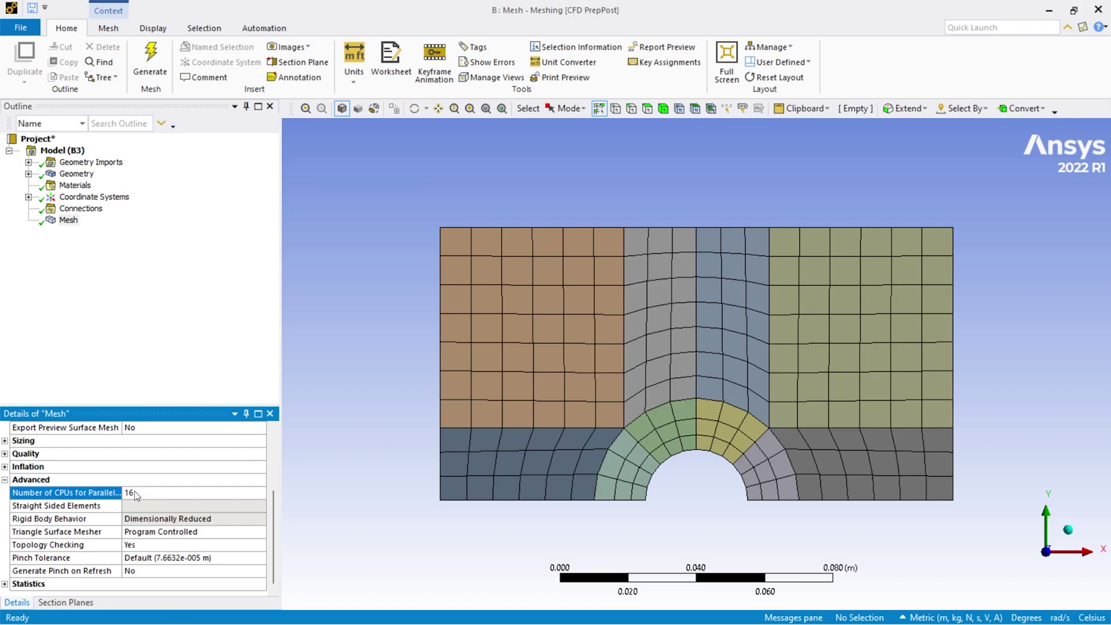
{"action": "scroll", "coordinate": [134, 495], "scroll_direction": "up", "scroll_amount": 3}
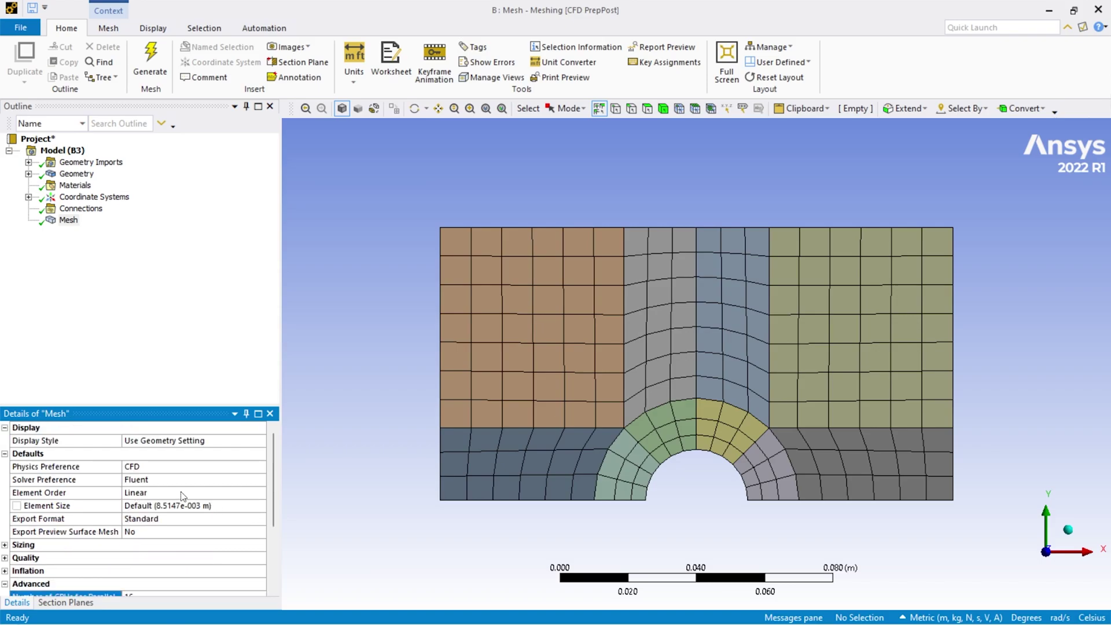
Step: Set the global Element Size to 0.005 and generate the mesh
{"action": "left_click", "coordinate": [231, 508]}
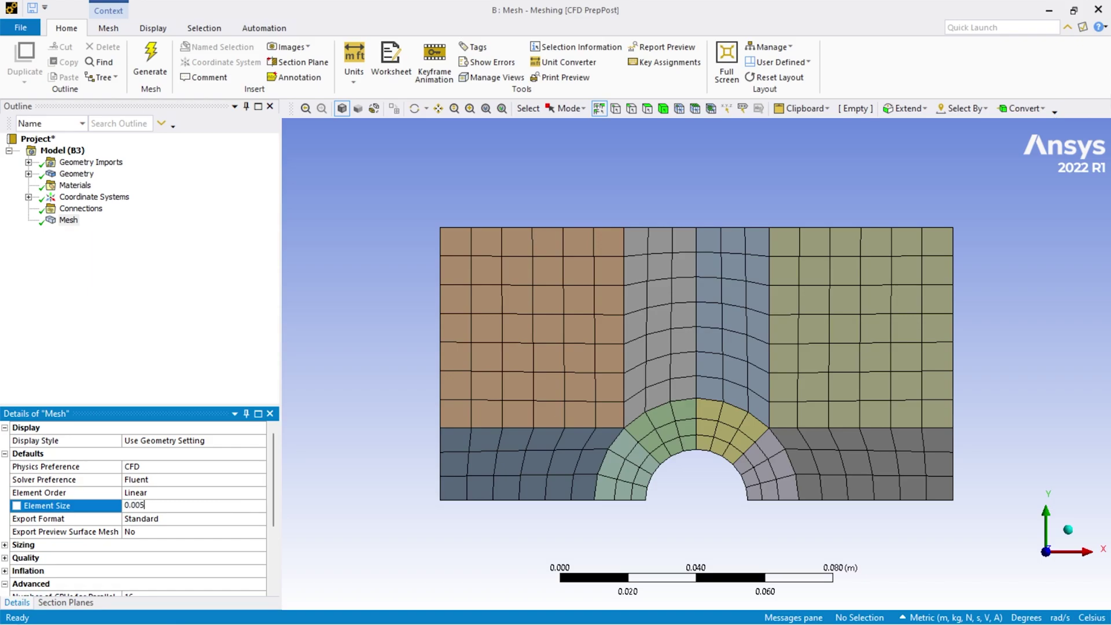
{"action": "type", "text": "0.005"}
{"action": "left_click", "coordinate": [160, 61]}
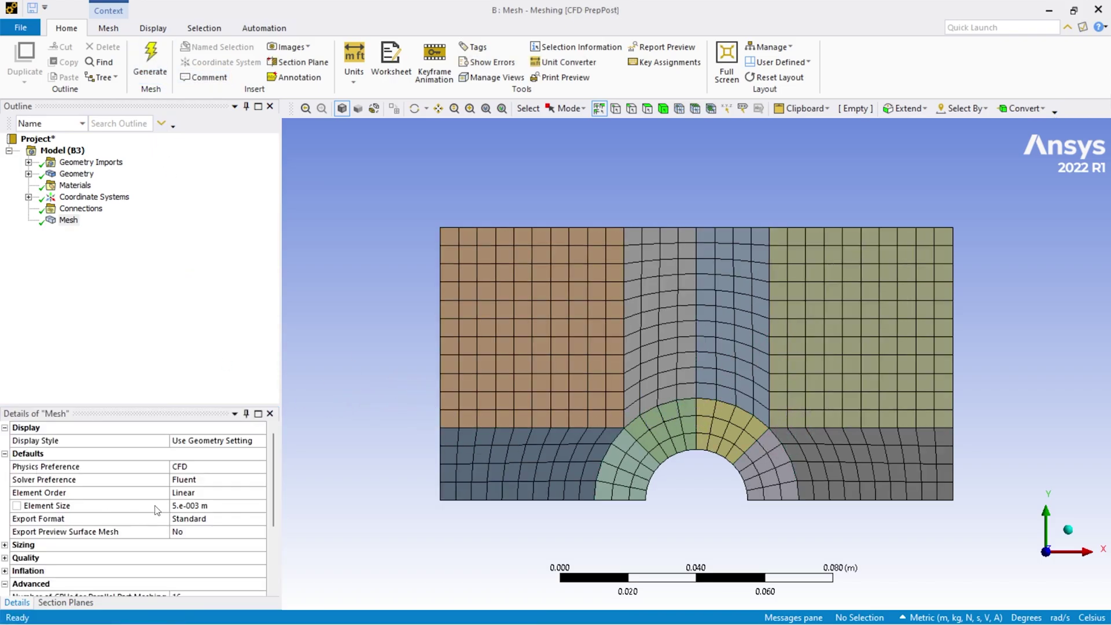
Step: Regenerate the mesh with Element Size 0.001 m and inspect it in 3-D and front view
{"action": "left_click", "coordinate": [204, 507]}
{"action": "left_click", "coordinate": [209, 506]}
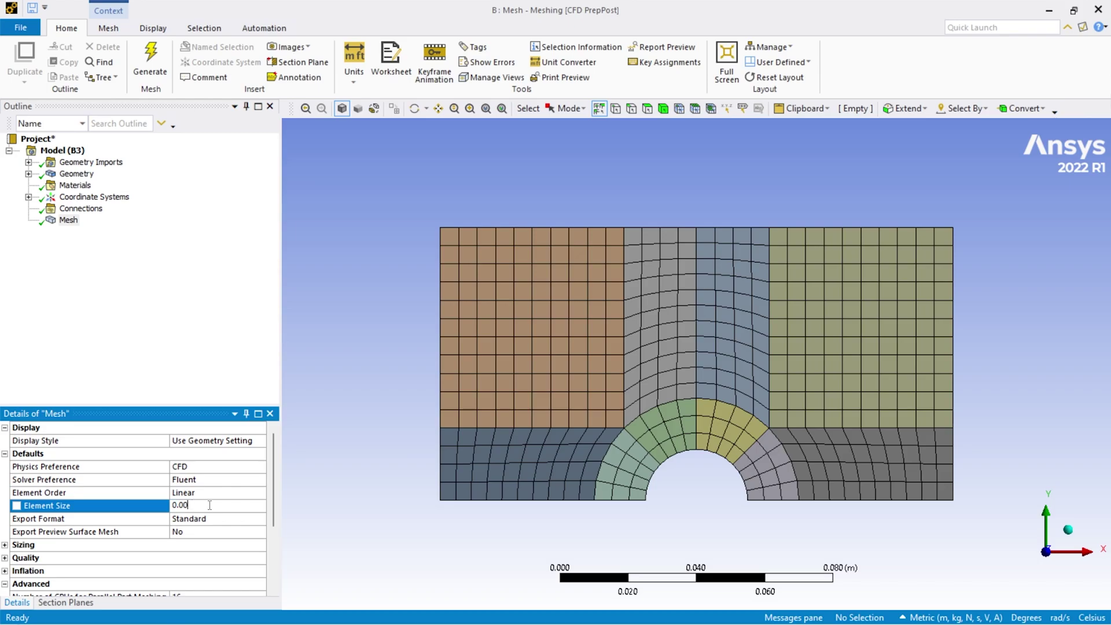
{"action": "left_click", "coordinate": [154, 52]}
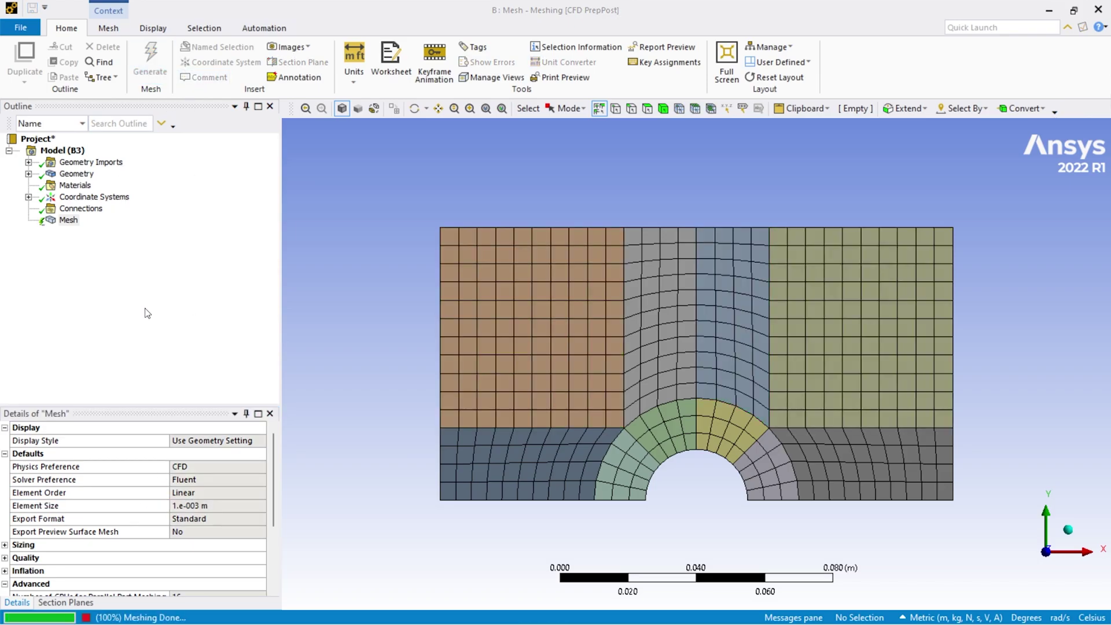
{"action": "scroll", "coordinate": [683, 485], "scroll_direction": "up", "scroll_amount": 1}
{"action": "scroll", "coordinate": [683, 485], "scroll_direction": "up", "scroll_amount": 3}
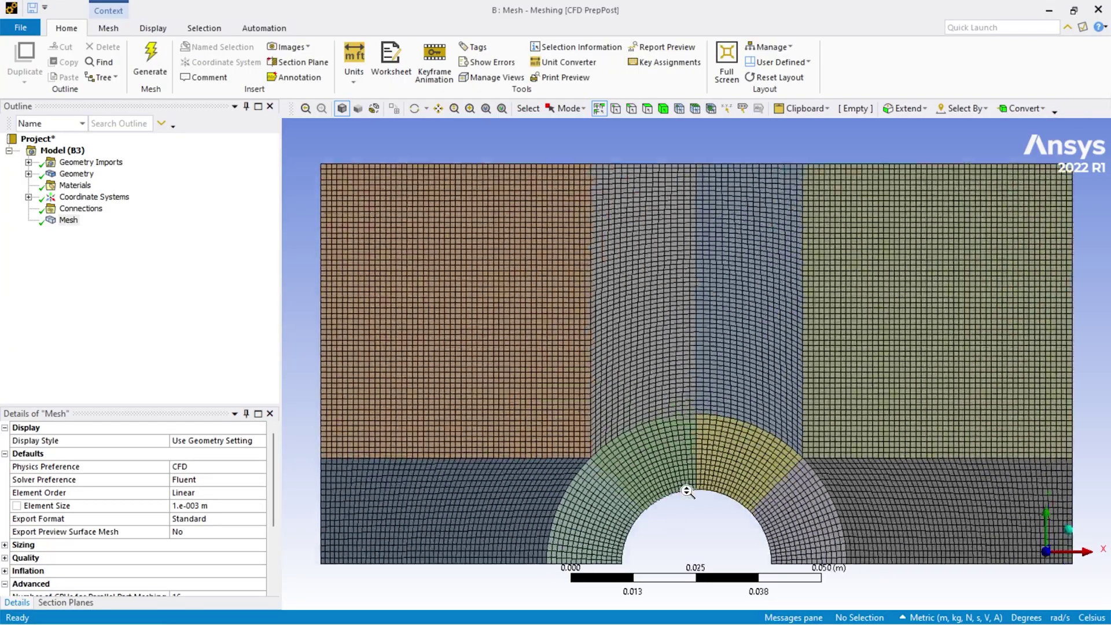
{"action": "scroll", "coordinate": [684, 486], "scroll_direction": "down", "scroll_amount": 2}
{"action": "middle_click_drag", "start_coordinate": [514, 377], "coordinate": [509, 347]}
{"action": "left_click", "coordinate": [1041, 541]}
{"action": "scroll", "coordinate": [741, 530], "scroll_direction": "up", "scroll_amount": 2}
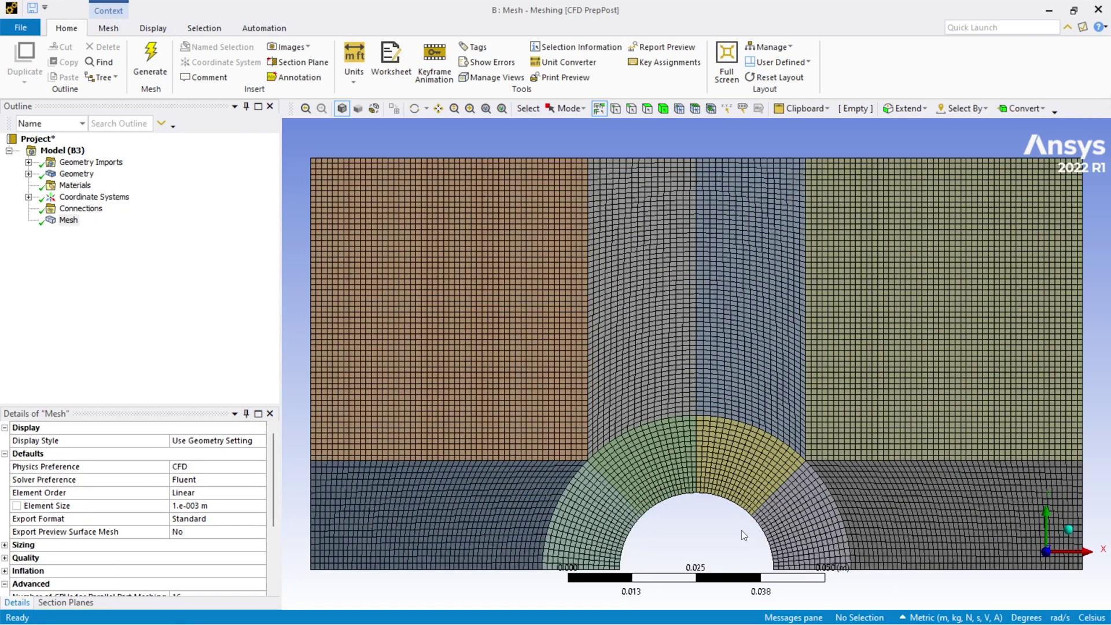
{"action": "scroll", "coordinate": [739, 519], "scroll_direction": "down", "scroll_amount": 2}
{"action": "middle_click_drag", "start_coordinate": [718, 509], "coordinate": [508, 518], "text": "ctrl"}
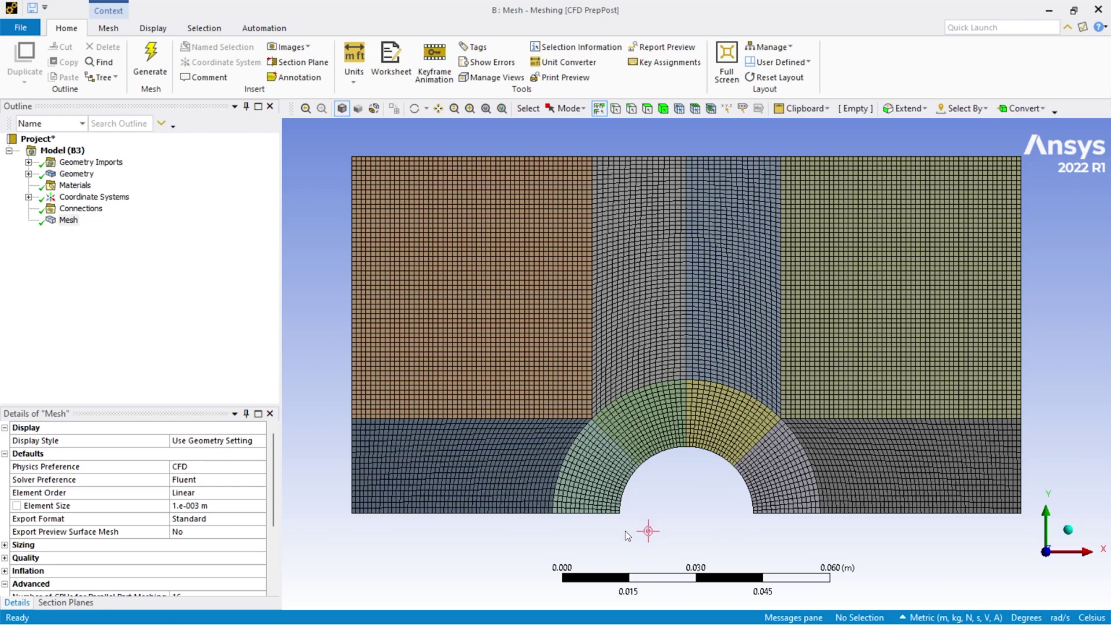
Step: Change Element Size to 0.0005 m, regenerate, and zoom in on the denser mesh around the cutout
{"action": "left_click", "coordinate": [214, 510]}
{"action": "left_click", "coordinate": [215, 510]}
{"action": "key", "text": "BackSpace"}
{"action": "type", "text": "05"}
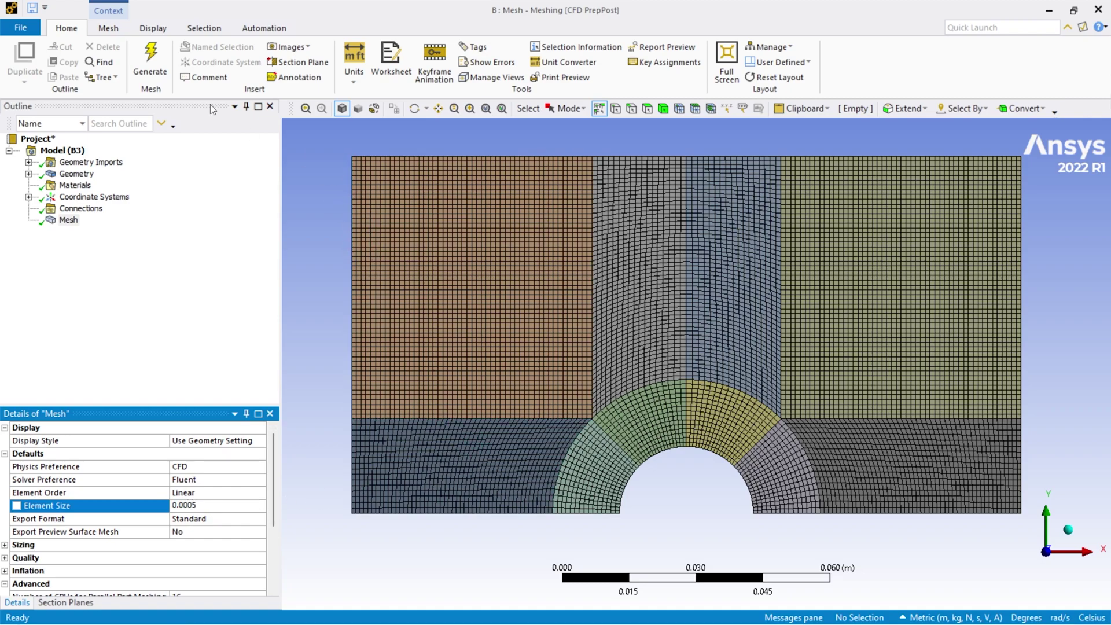
{"action": "left_click", "coordinate": [139, 54]}
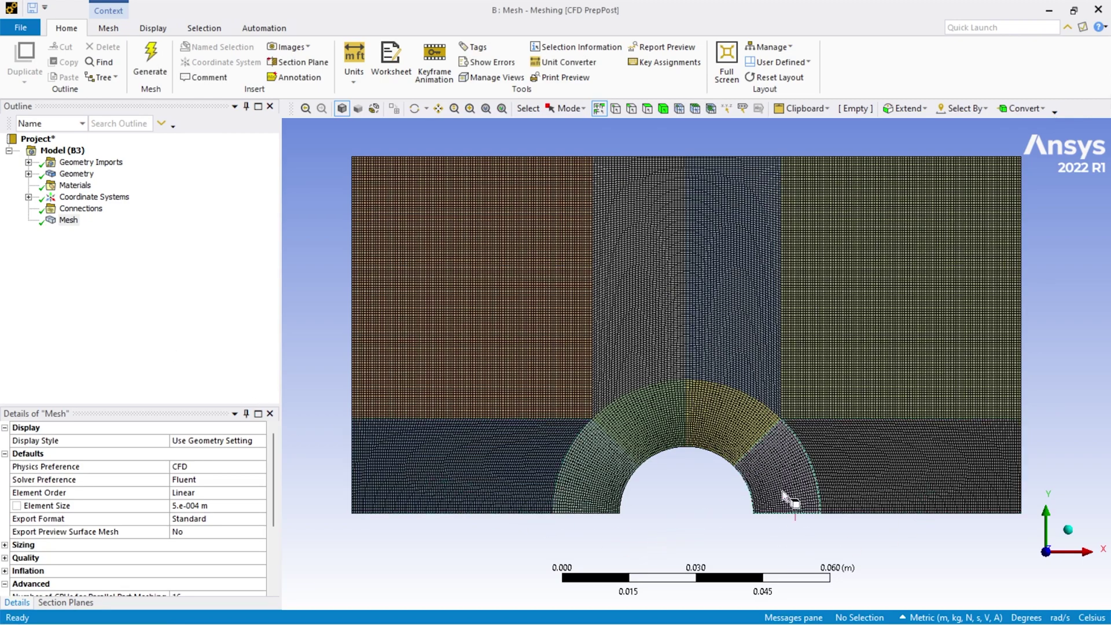
{"action": "scroll", "coordinate": [840, 429], "scroll_direction": "up", "scroll_amount": 2}
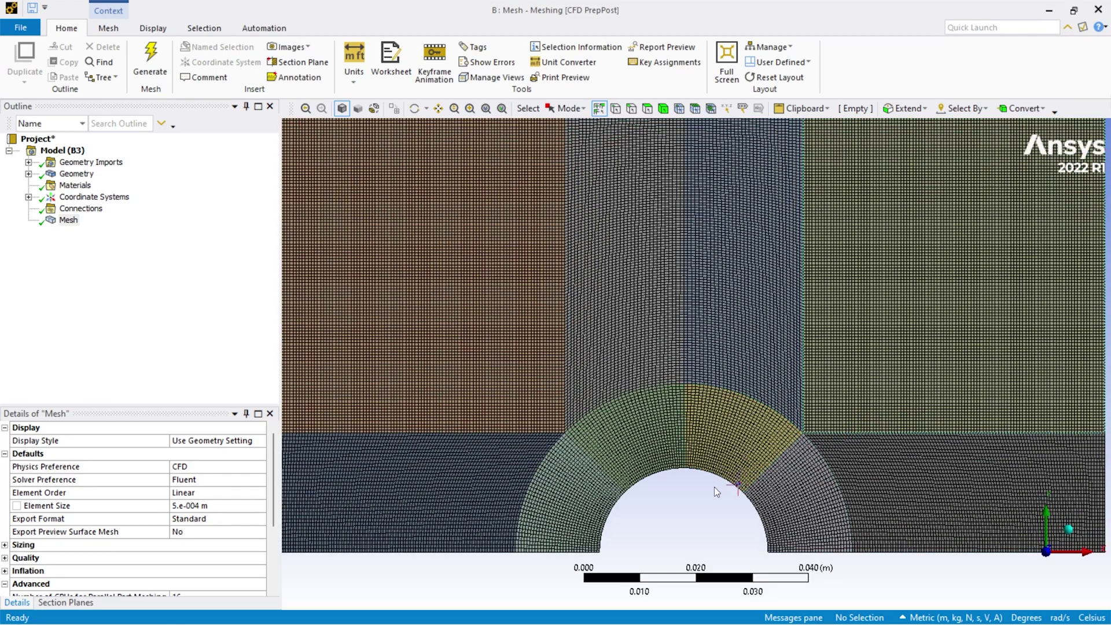
{"action": "scroll", "coordinate": [713, 489], "scroll_direction": "up", "scroll_amount": 4}
{"action": "scroll", "coordinate": [597, 409], "scroll_direction": "up", "scroll_amount": 1}
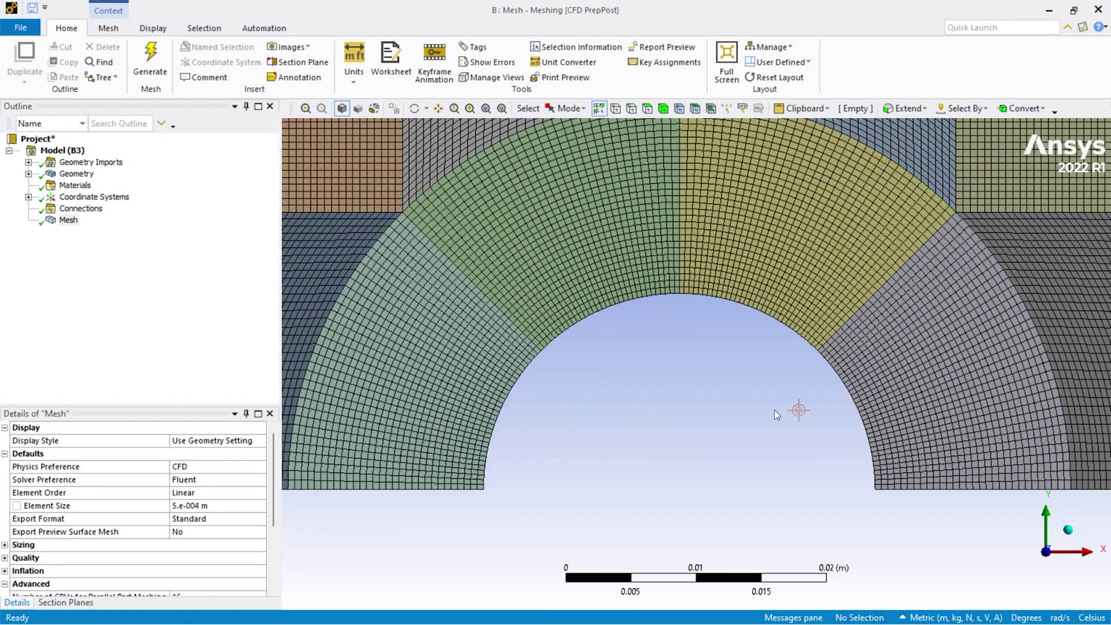
{"action": "scroll", "coordinate": [770, 409], "scroll_direction": "down", "scroll_amount": 3}
{"action": "scroll", "coordinate": [514, 186], "scroll_direction": "up", "scroll_amount": 1}
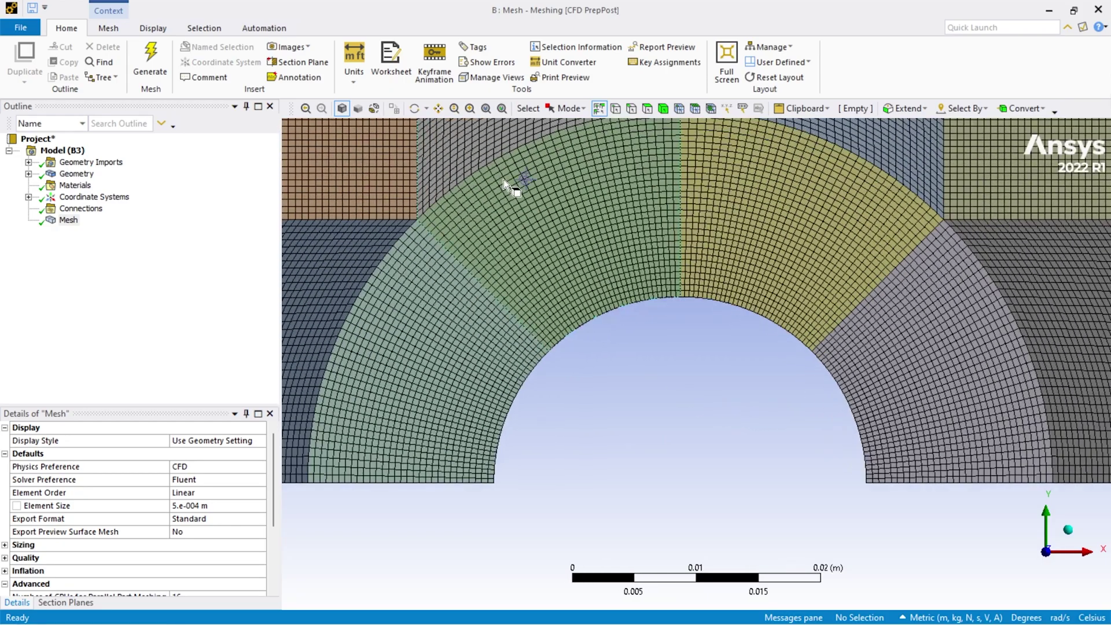
{"action": "scroll", "coordinate": [605, 364], "scroll_direction": "up", "scroll_amount": 3}
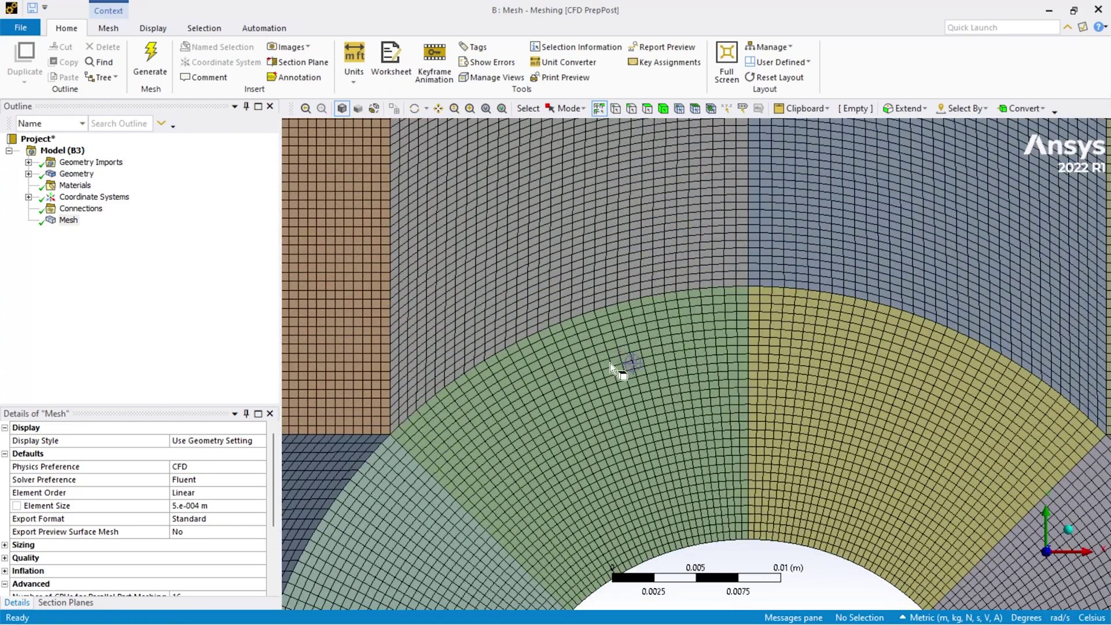
{"action": "scroll", "coordinate": [708, 374], "scroll_direction": "down", "scroll_amount": 6}
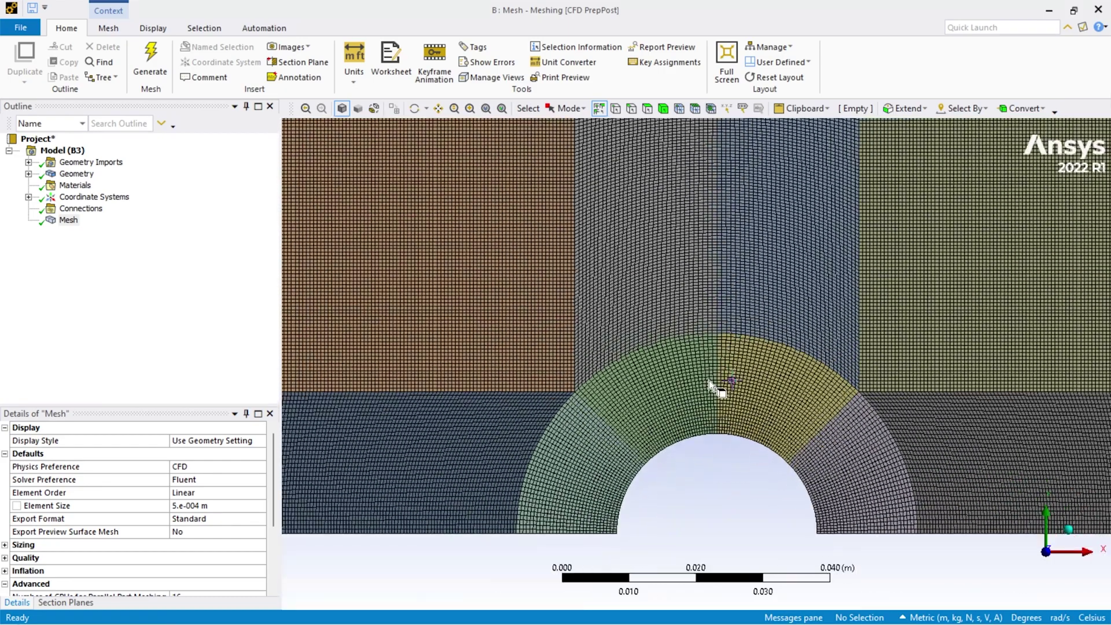
{"action": "scroll", "coordinate": [724, 327], "scroll_direction": "down", "scroll_amount": 3}
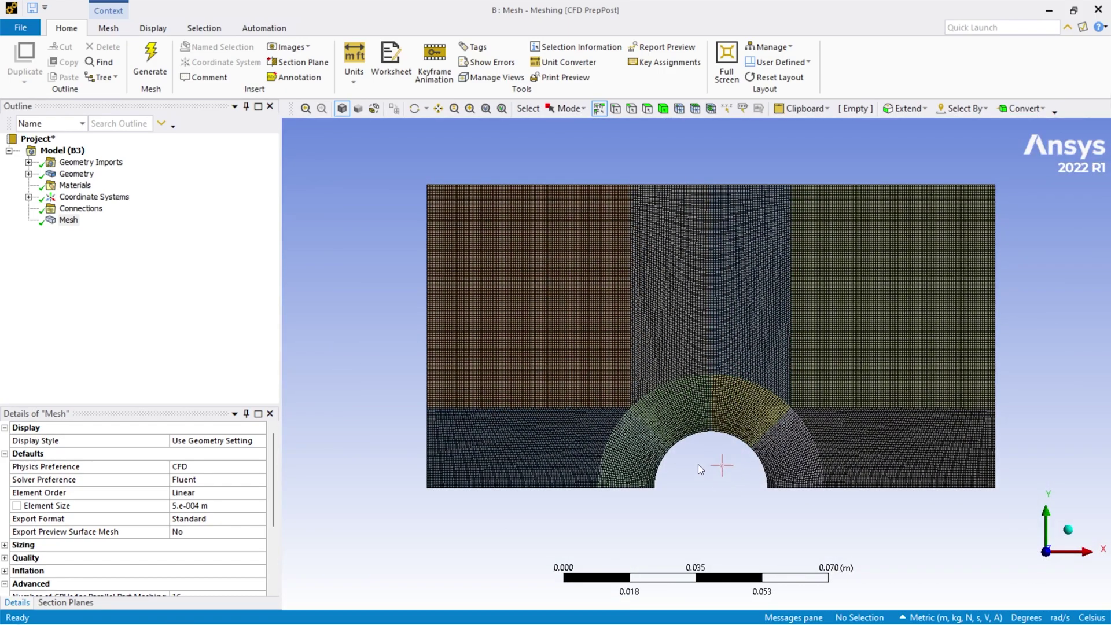
{"action": "middle_click_drag", "start_coordinate": [689, 403], "coordinate": [666, 391]}
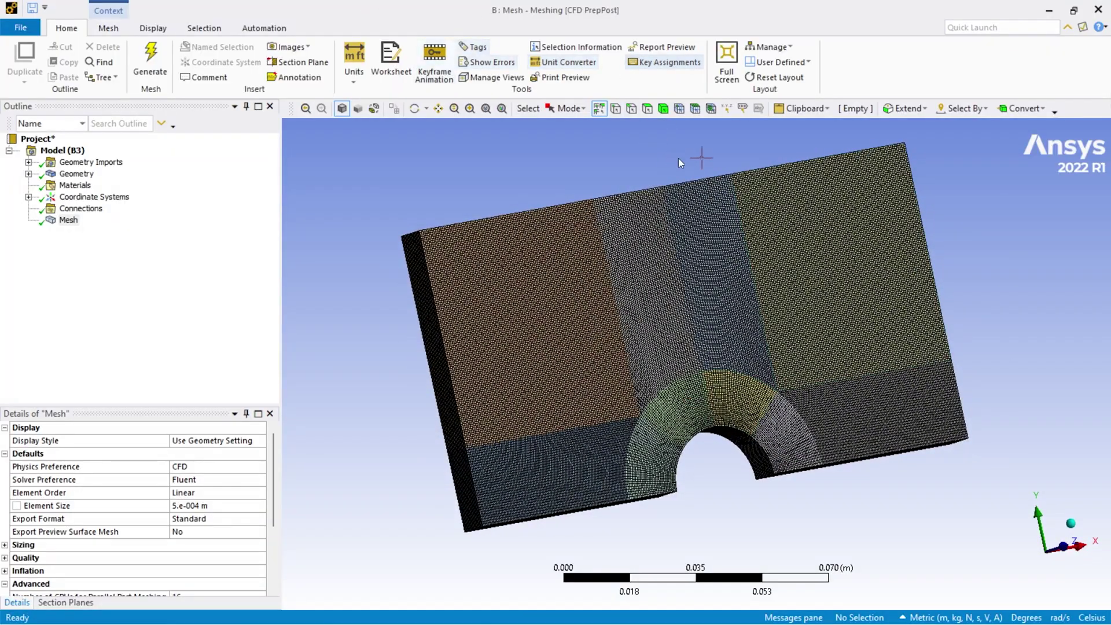
{"action": "left_click", "coordinate": [649, 109]}
{"action": "middle_click_drag", "start_coordinate": [764, 313], "coordinate": [801, 303]}
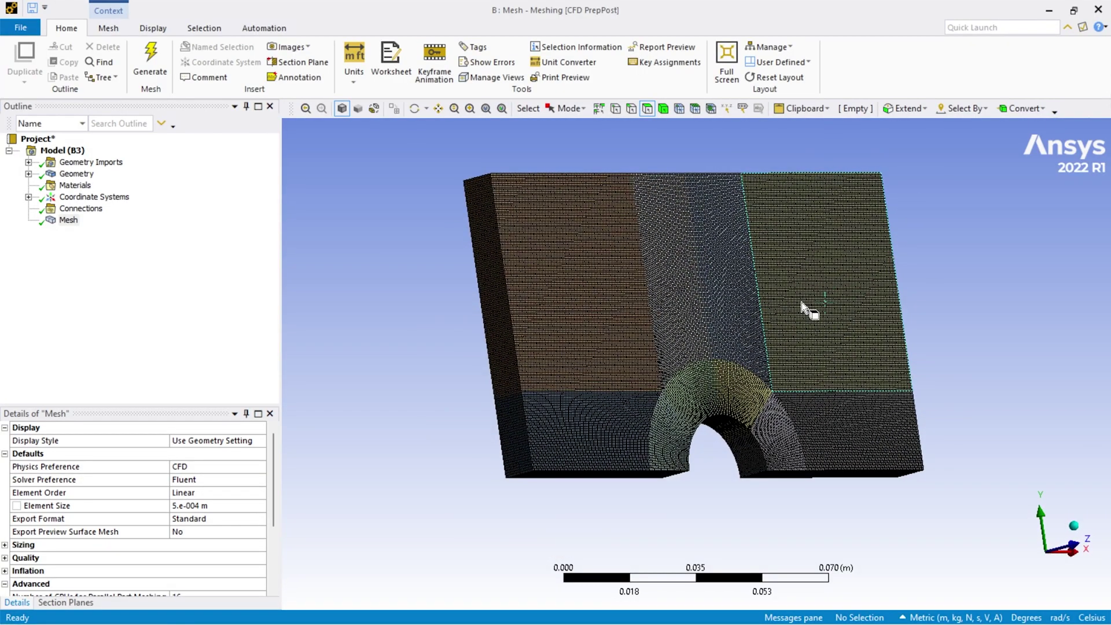
{"action": "middle_click_drag", "start_coordinate": [932, 328], "coordinate": [805, 375]}
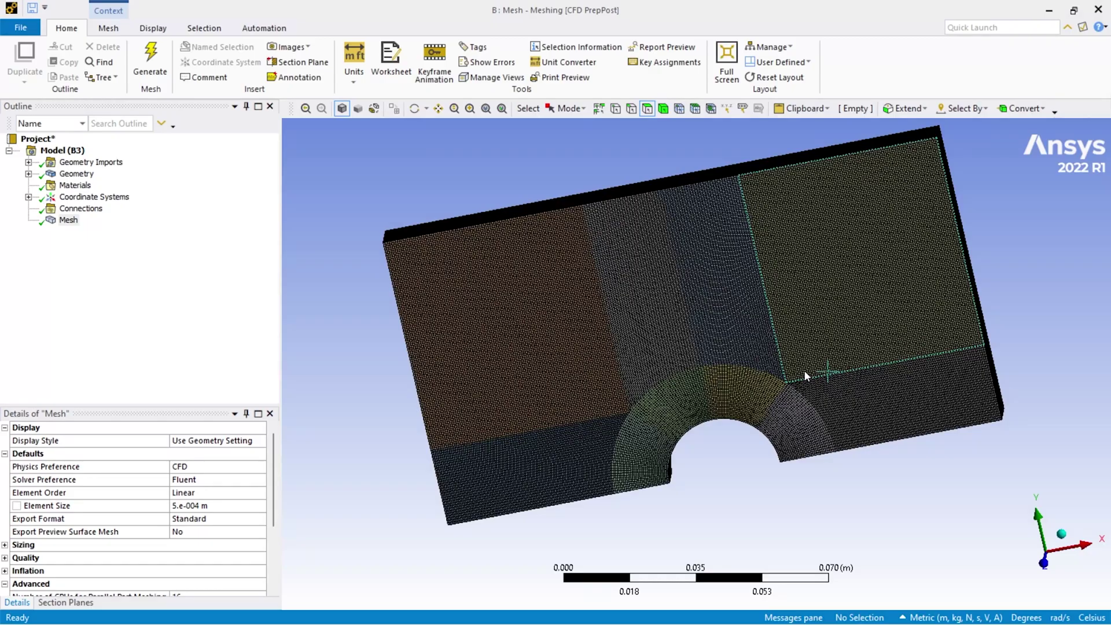
{"action": "middle_click_drag", "start_coordinate": [704, 369], "coordinate": [742, 349]}
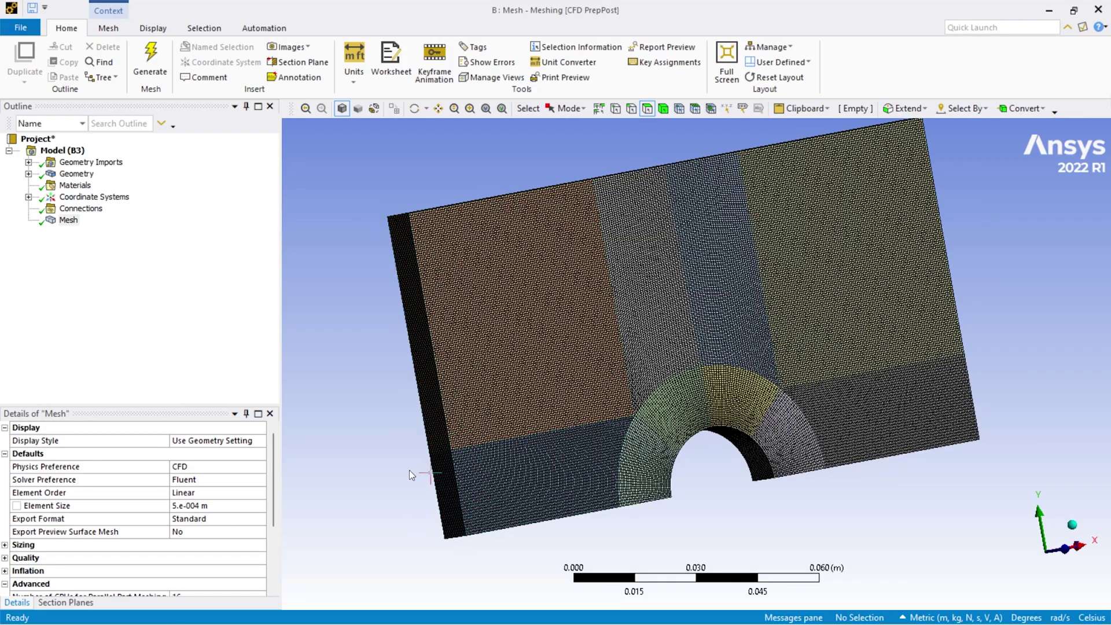
{"action": "scroll", "coordinate": [431, 458], "scroll_direction": "up", "scroll_amount": 2}
{"action": "middle_click_drag", "start_coordinate": [431, 457], "coordinate": [571, 412]}
Step: Name the two left end faces as the selection 'inlet'
{"action": "left_click", "coordinate": [567, 409]}
{"action": "left_click", "coordinate": [564, 487], "text": "ctrl"}
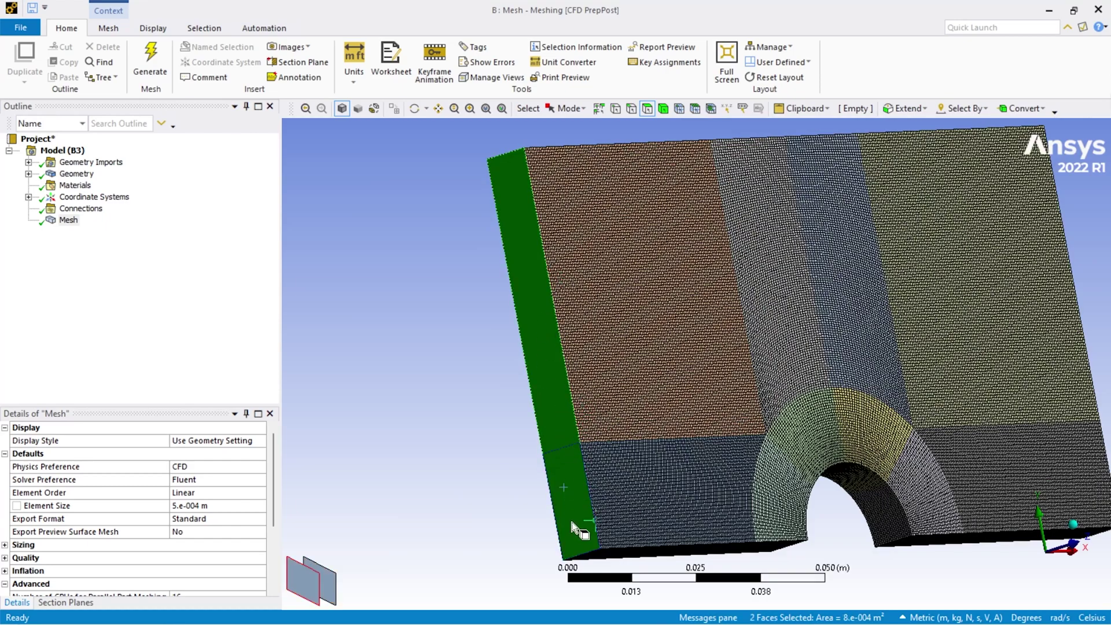
{"action": "right_click", "coordinate": [548, 416]}
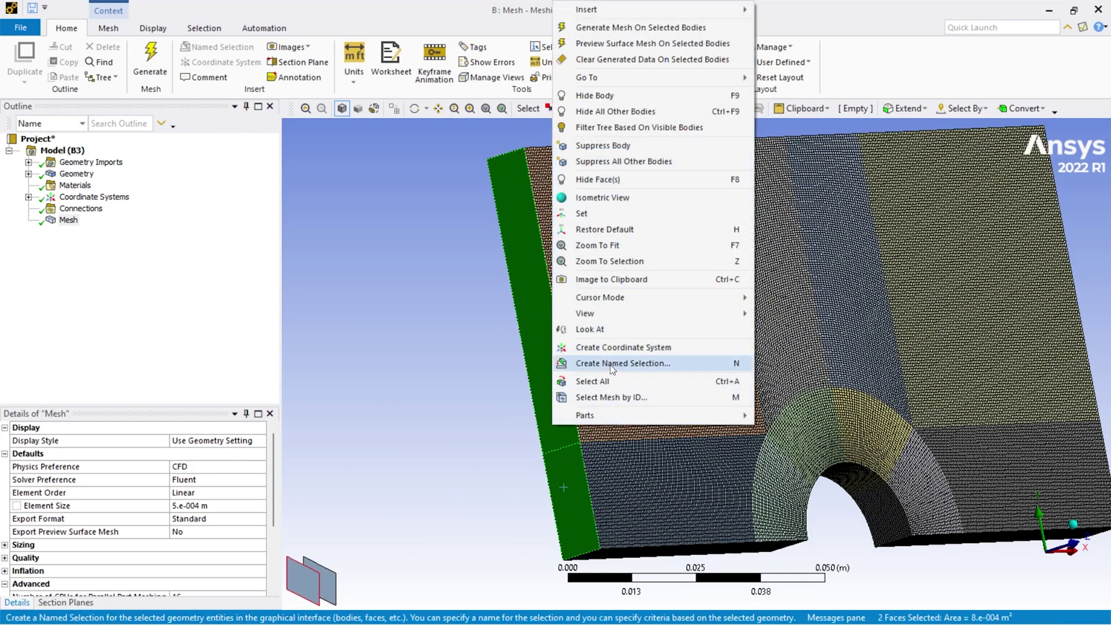
{"action": "left_click", "coordinate": [610, 365]}
{"action": "type", "text": "inlet"}
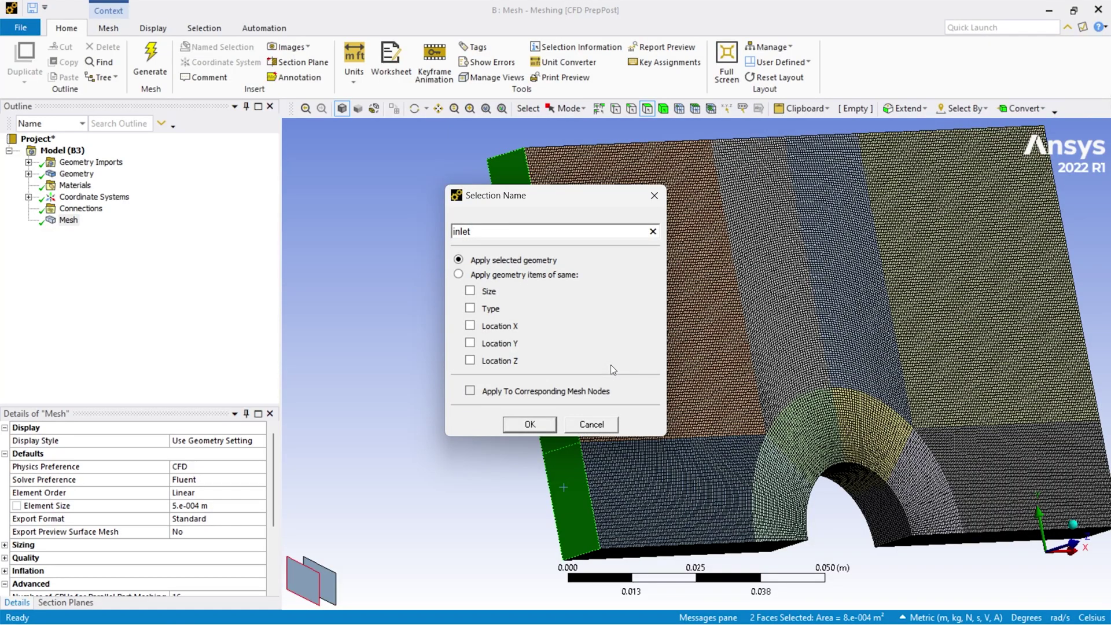
{"action": "key", "text": "Return"}
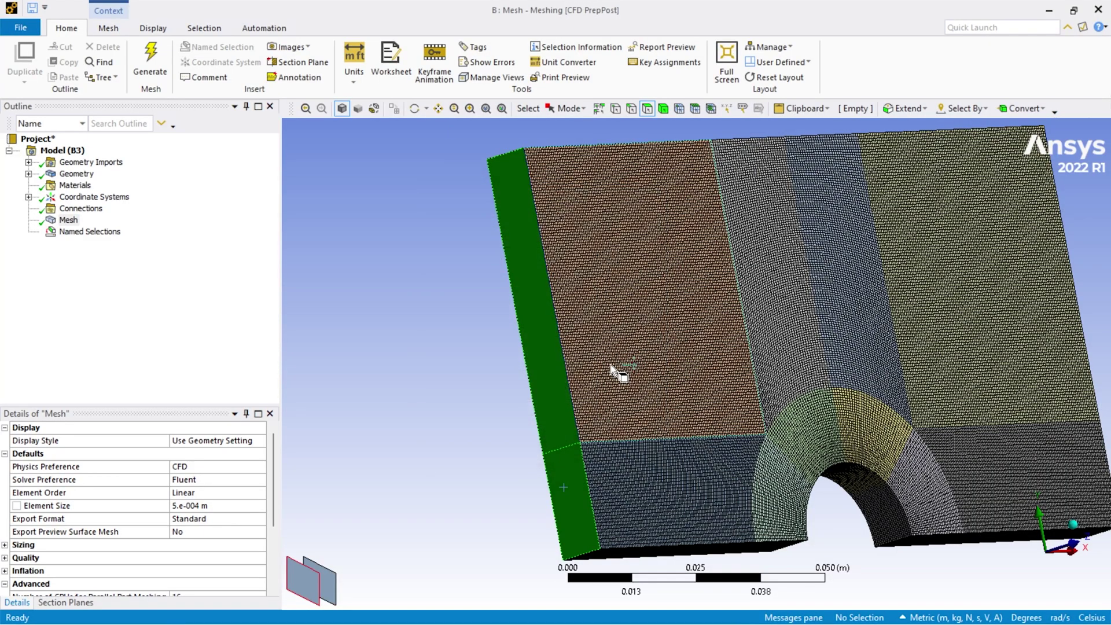
Step: Name the two right end faces as the selection 'outlet'
{"action": "scroll", "coordinate": [738, 352], "scroll_direction": "down", "scroll_amount": 1}
{"action": "middle_click_drag", "start_coordinate": [739, 352], "coordinate": [842, 387]}
{"action": "left_click", "coordinate": [1044, 370]}
{"action": "left_click", "coordinate": [1043, 415], "text": "ctrl"}
{"action": "right_click", "coordinate": [1043, 415]}
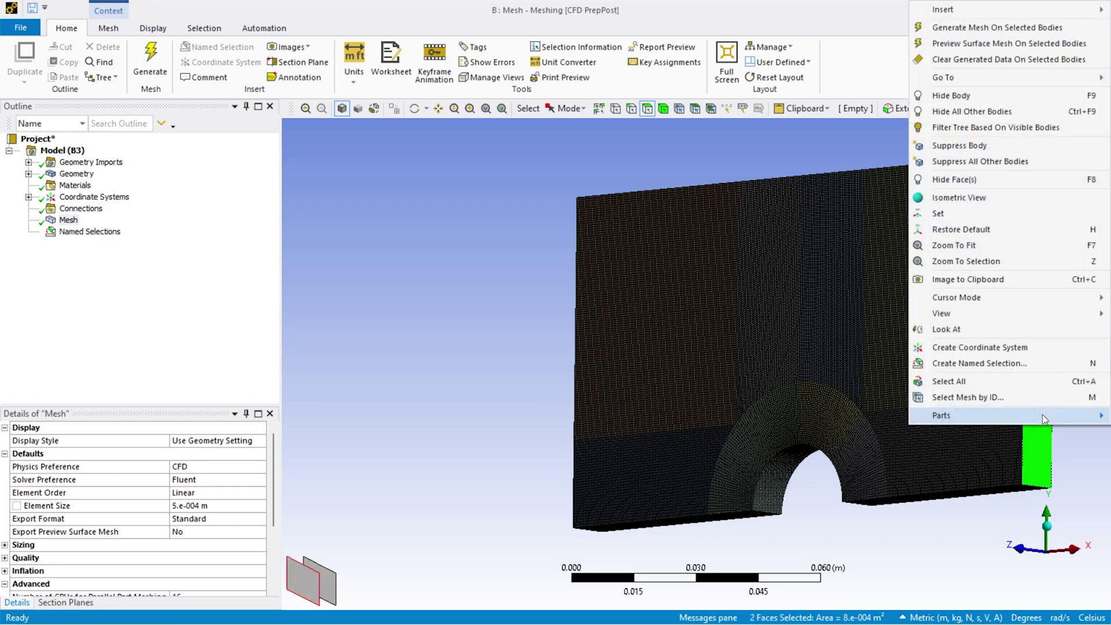
{"action": "left_click", "coordinate": [976, 363]}
{"action": "type", "text": "outlet"}
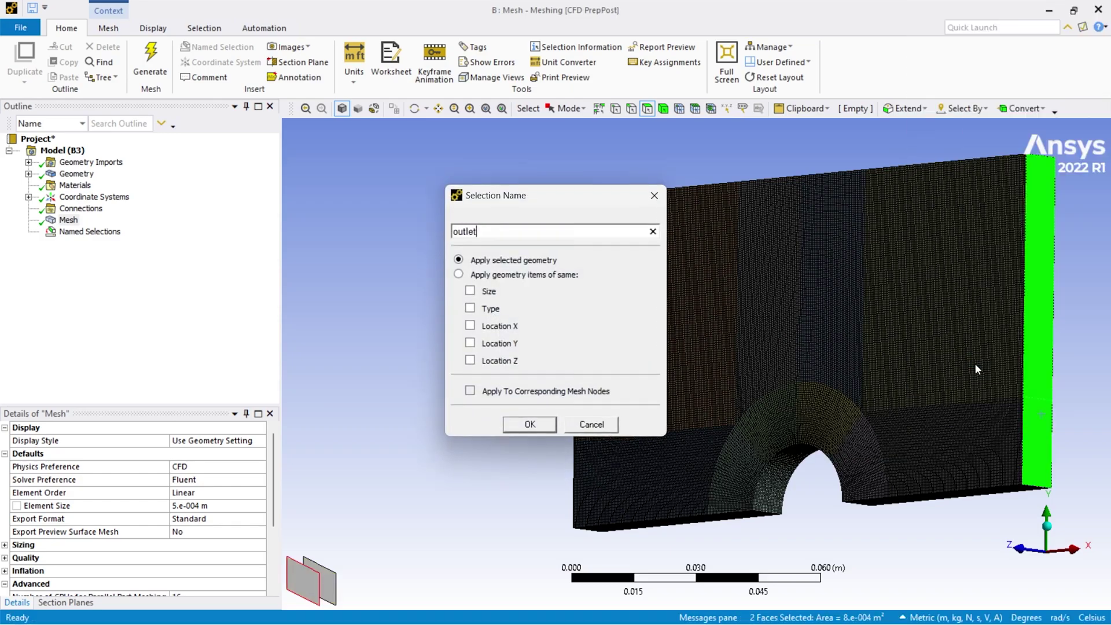
{"action": "key", "text": "Return"}
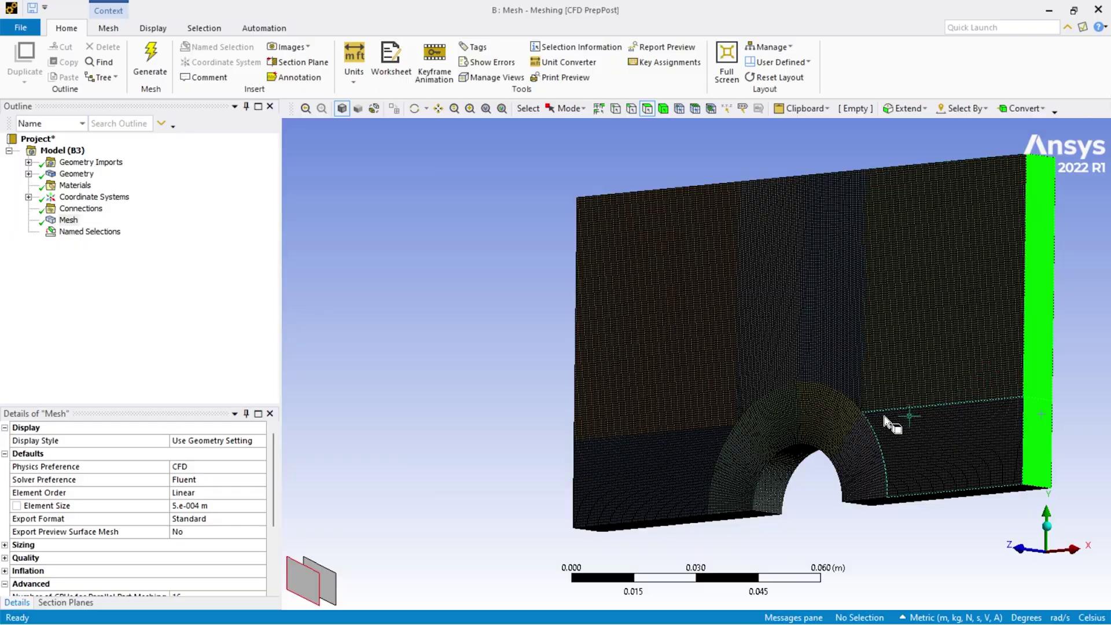
{"action": "middle_click_drag", "start_coordinate": [885, 416], "coordinate": [729, 359], "text": "ctrl"}
{"action": "middle_click_drag", "start_coordinate": [723, 404], "coordinate": [920, 441]}
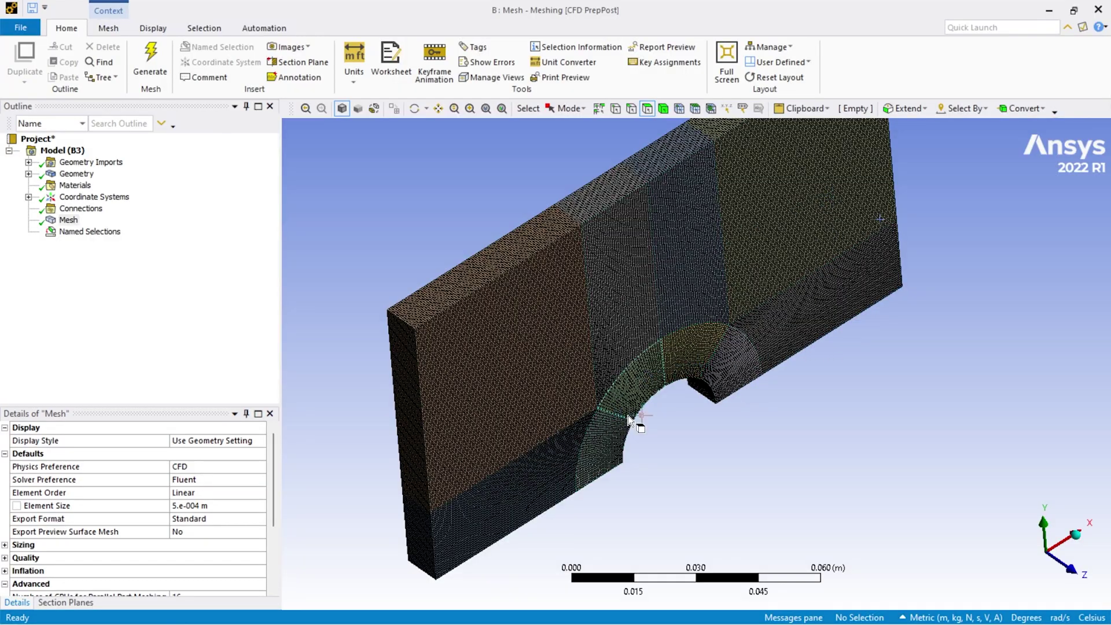
Step: Orbit and zoom the view to look into the half-cylinder cutout
{"action": "middle_click_drag", "start_coordinate": [637, 417], "coordinate": [557, 333]}
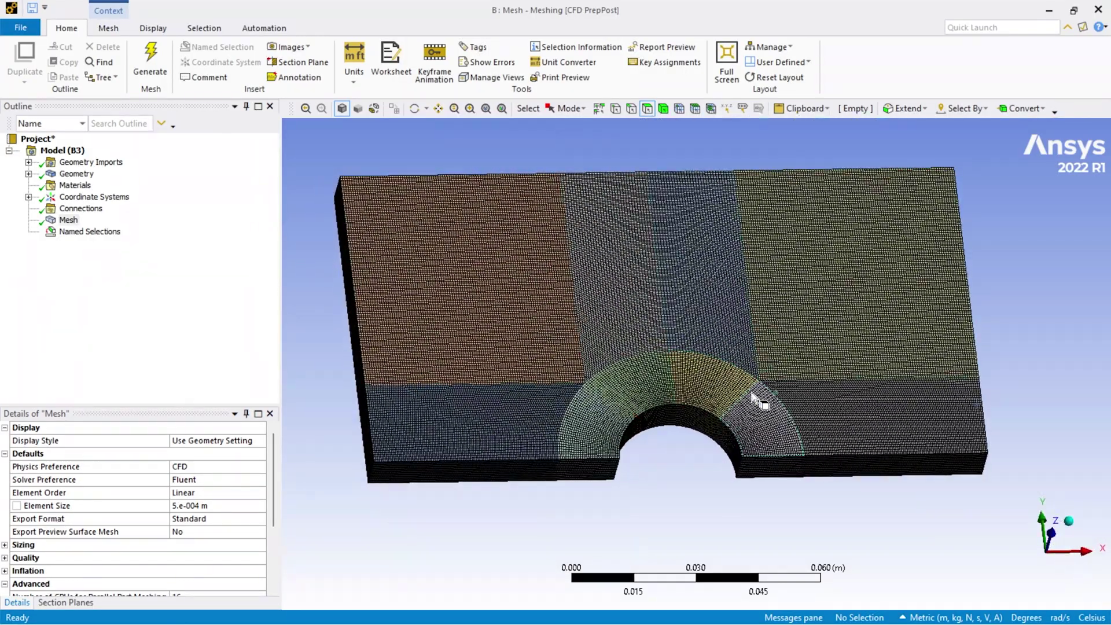
{"action": "middle_click_drag", "start_coordinate": [723, 333], "coordinate": [476, 262]}
{"action": "middle_click_drag", "start_coordinate": [810, 379], "coordinate": [672, 452]}
{"action": "scroll", "coordinate": [673, 451], "scroll_direction": "up", "scroll_amount": 2}
{"action": "scroll", "coordinate": [648, 345], "scroll_direction": "up", "scroll_amount": 5}
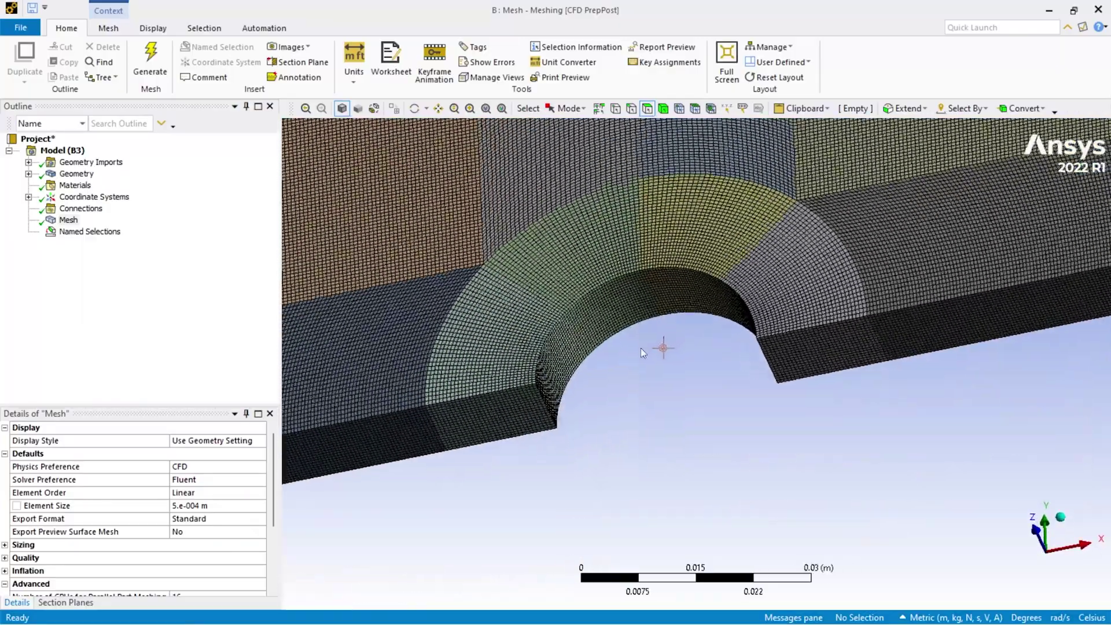
{"action": "middle_click_drag", "start_coordinate": [640, 357], "coordinate": [726, 381]}
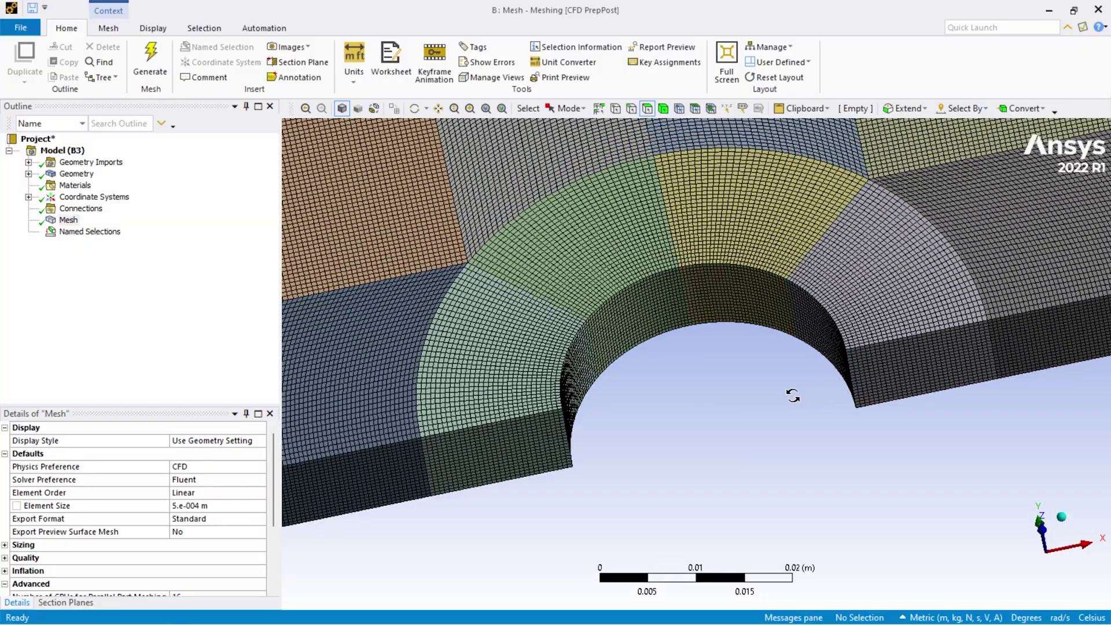
{"action": "middle_click_drag", "start_coordinate": [797, 397], "coordinate": [773, 397]}
Step: Select the cutout's four inner faces and name the selection 'cylinder'
{"action": "left_click", "coordinate": [553, 350]}
{"action": "left_click", "coordinate": [599, 342], "text": "ctrl"}
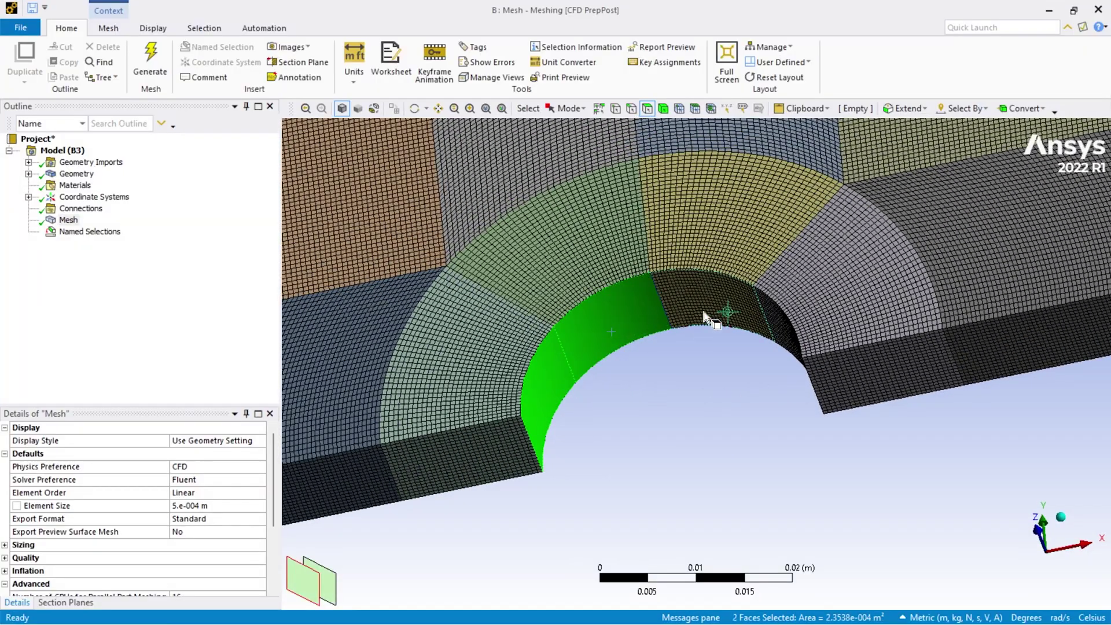
{"action": "left_click", "coordinate": [704, 312], "text": "ctrl"}
{"action": "middle_click_drag", "start_coordinate": [814, 356], "coordinate": [781, 349]}
{"action": "left_click", "coordinate": [745, 352], "text": "ctrl"}
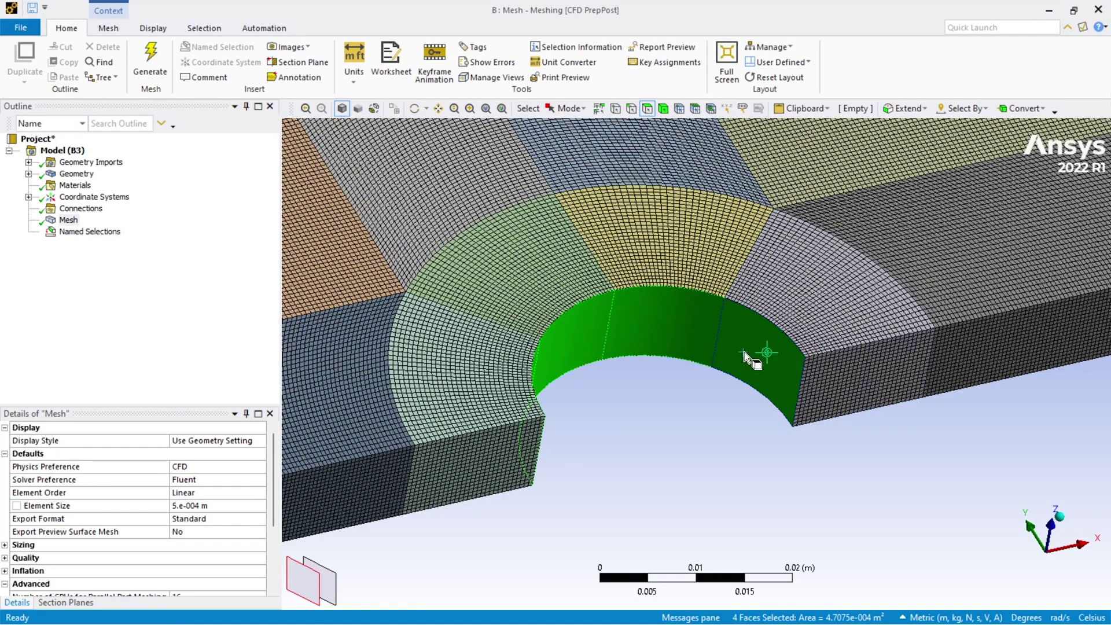
{"action": "right_click", "coordinate": [744, 352]}
{"action": "left_click", "coordinate": [798, 362]}
{"action": "type", "text": "cylinder"}
{"action": "key", "text": "Return"}
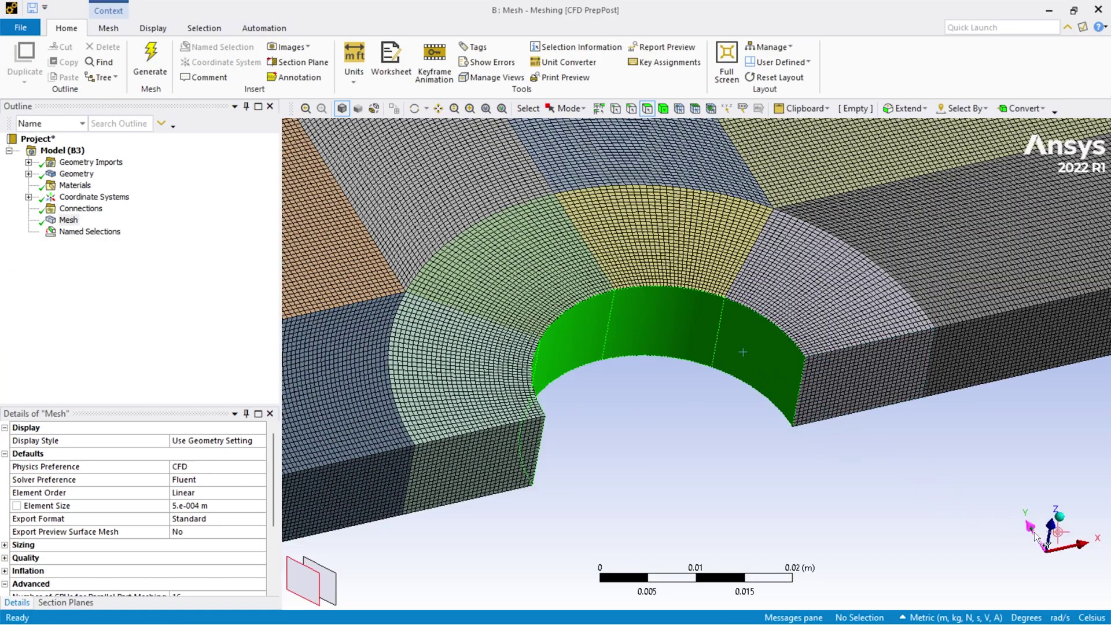
{"action": "middle_click_drag", "start_coordinate": [913, 391], "coordinate": [912, 471]}
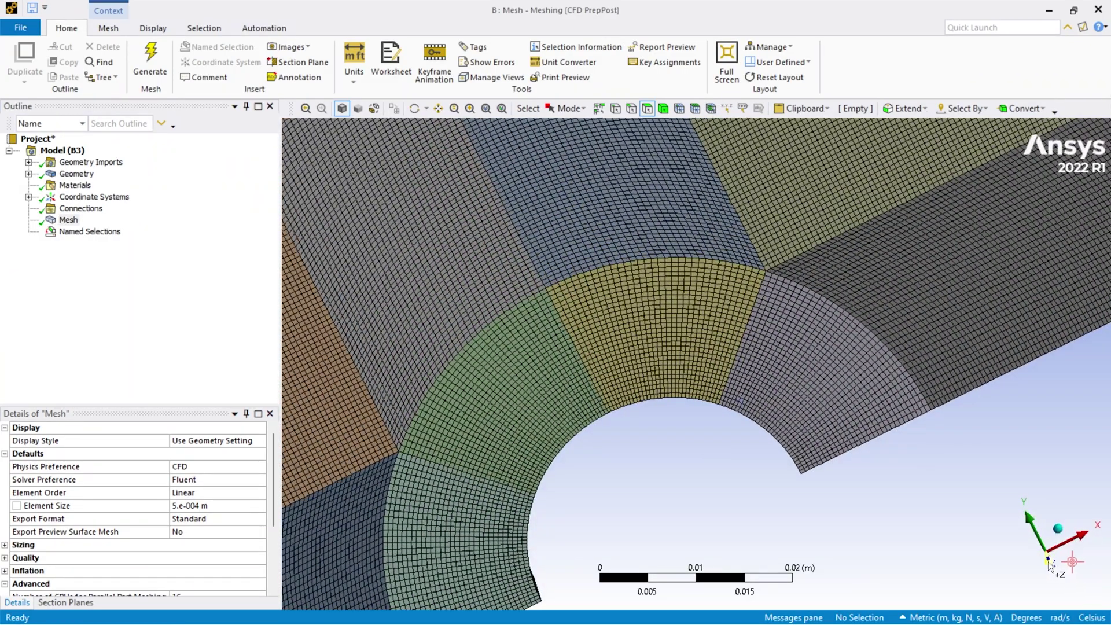
{"action": "left_click", "coordinate": [1000, 532]}
{"action": "scroll", "coordinate": [668, 331], "scroll_direction": "down", "scroll_amount": 10}
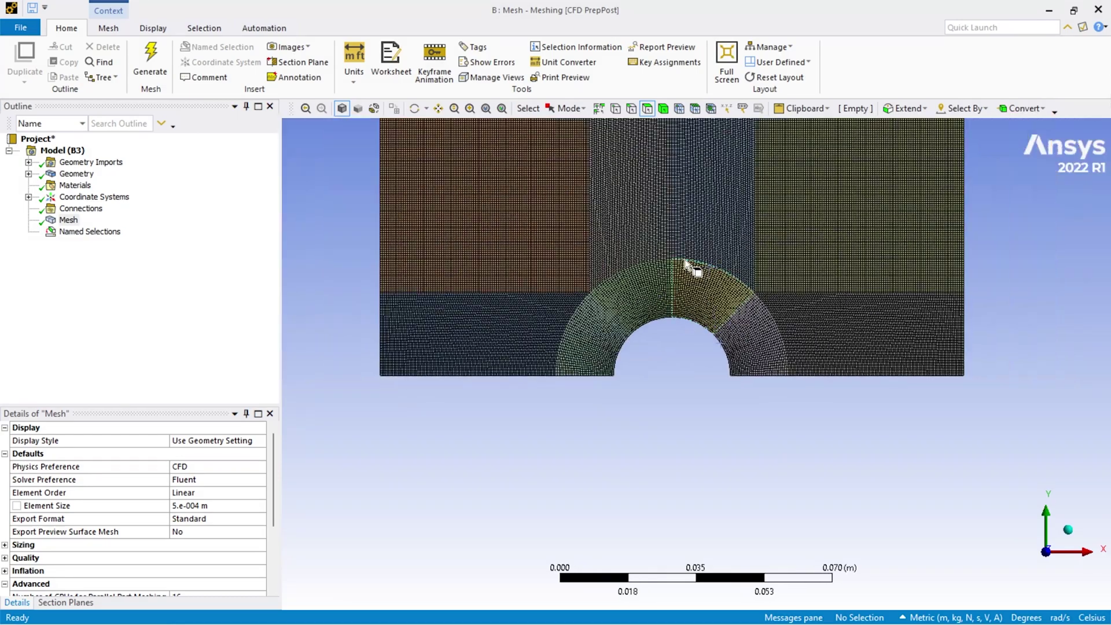
{"action": "scroll", "coordinate": [762, 350], "scroll_direction": "up", "scroll_amount": 2}
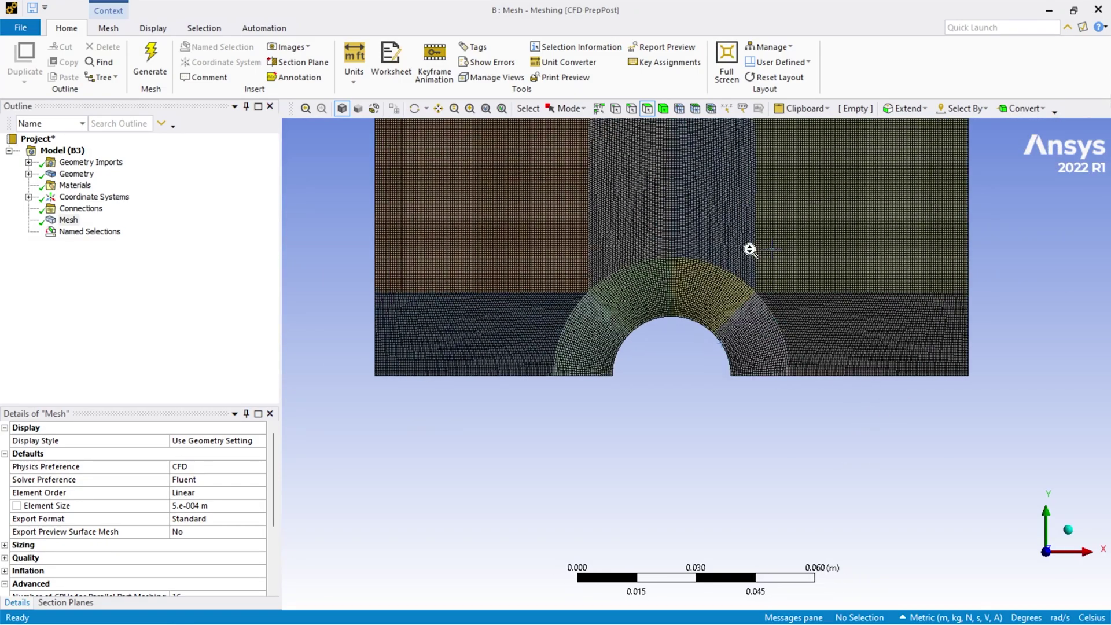
{"action": "middle_click_drag", "start_coordinate": [696, 238], "coordinate": [689, 330], "text": "ctrl"}
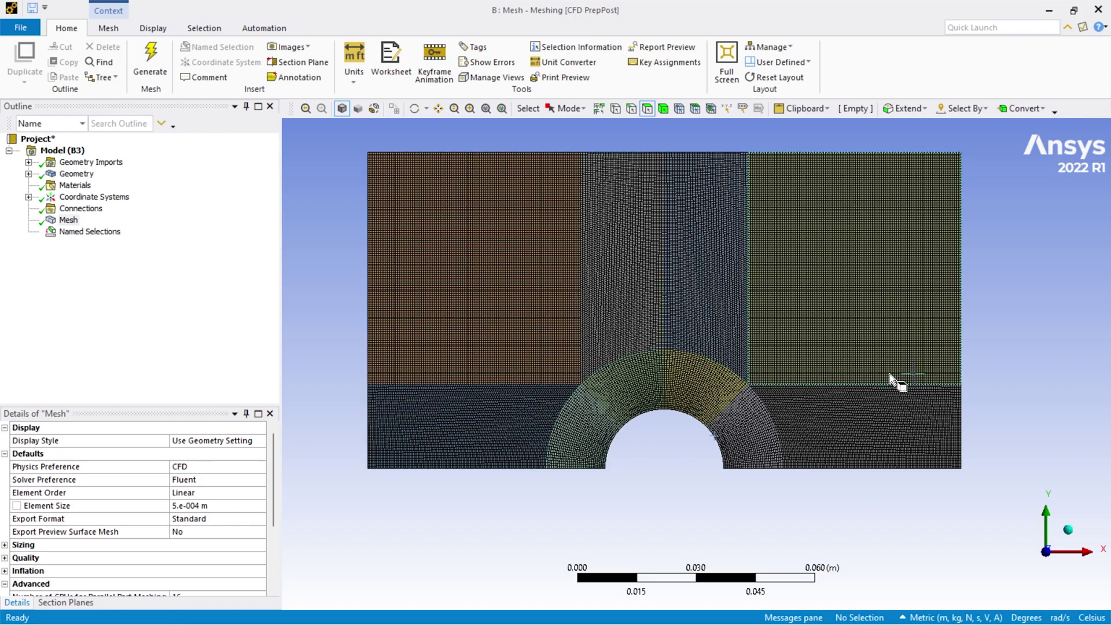
{"action": "scroll", "coordinate": [666, 457], "scroll_direction": "up", "scroll_amount": 2}
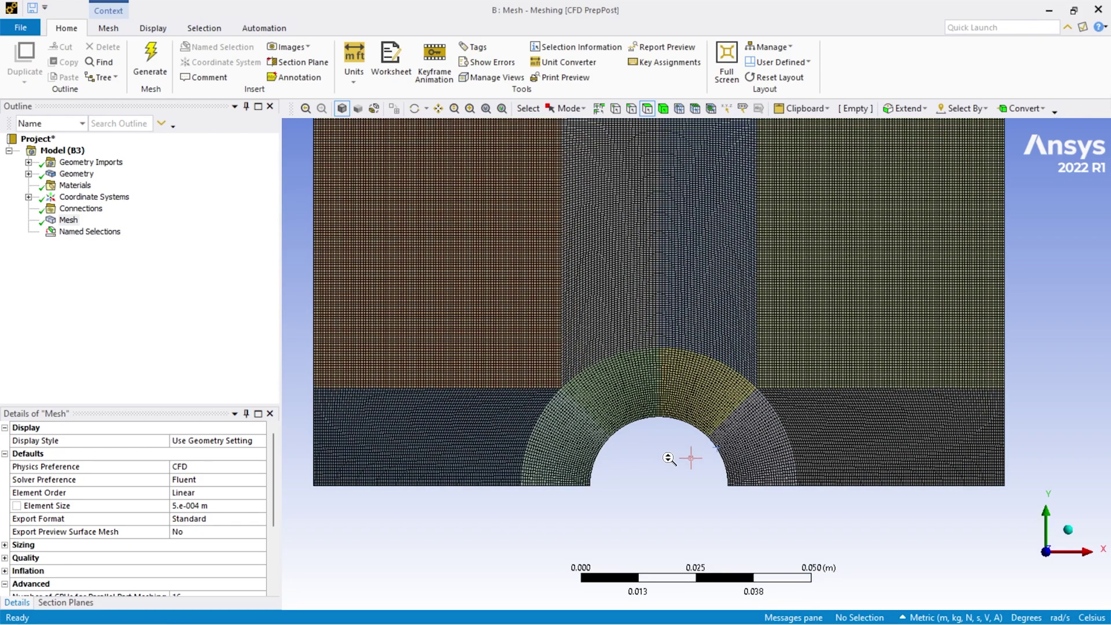
{"action": "scroll", "coordinate": [659, 439], "scroll_direction": "down", "scroll_amount": 2}
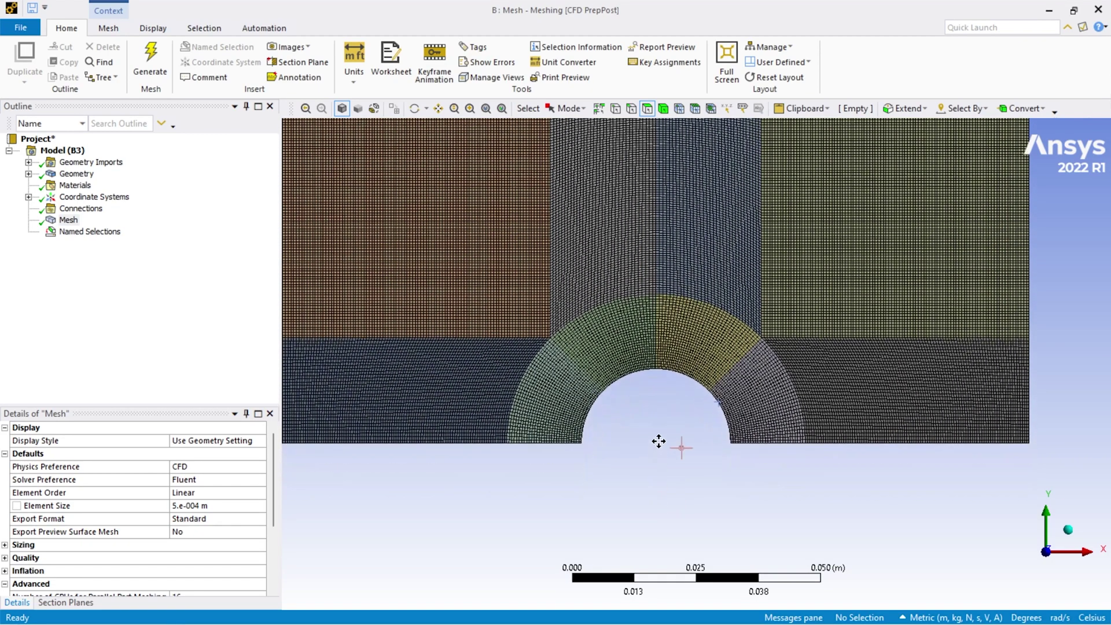
{"action": "middle_click_drag", "start_coordinate": [665, 406], "coordinate": [637, 478], "text": "ctrl"}
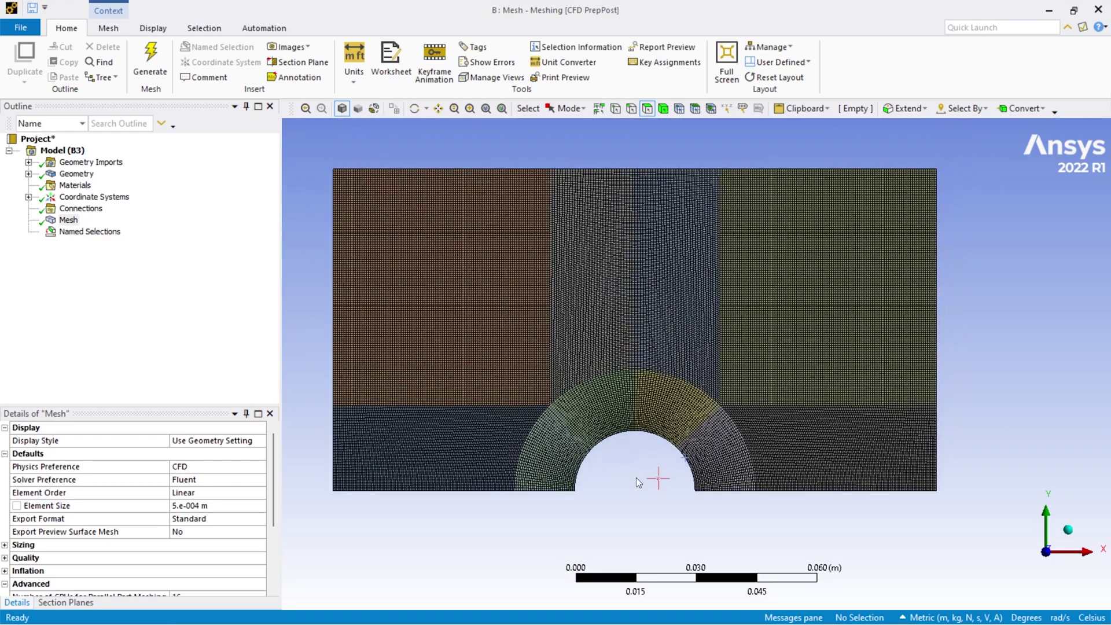